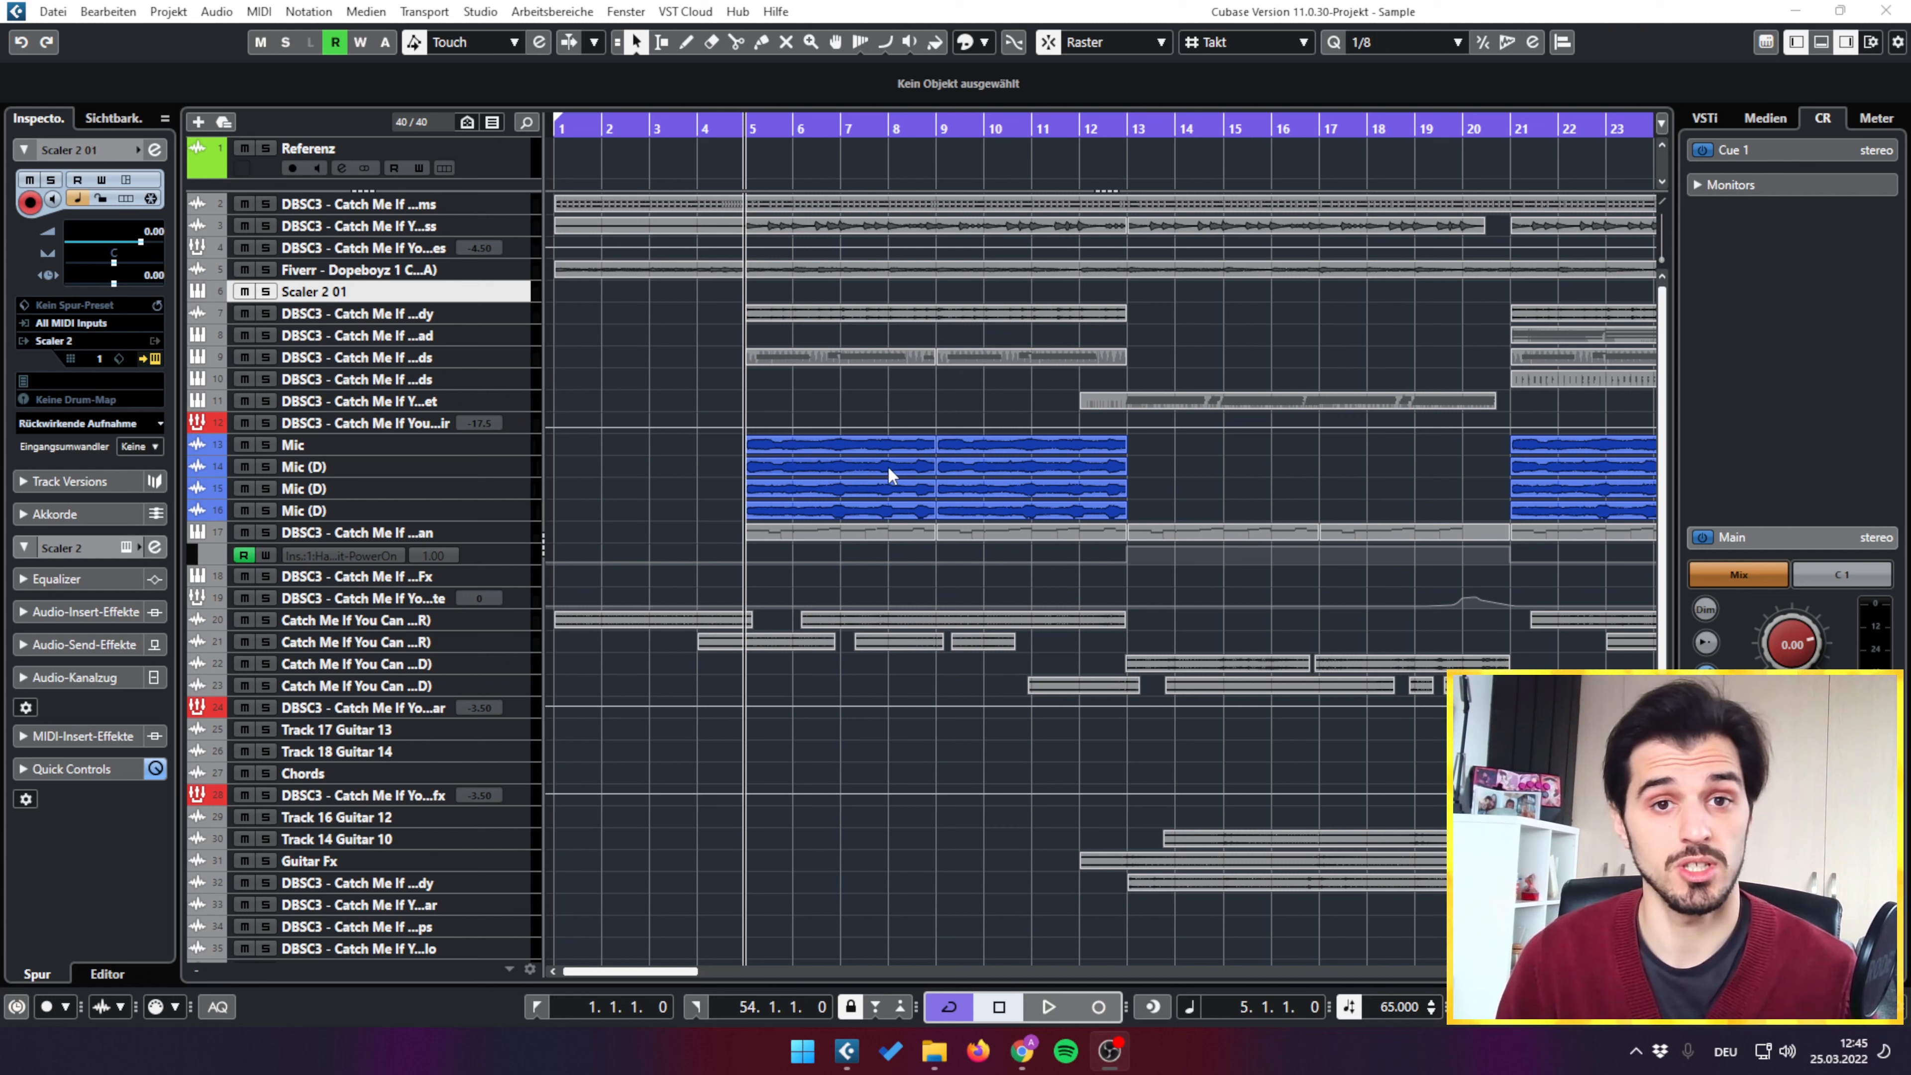
# Step: Solo track 2 of the Catch Me If You Can project and play it from bar 5
pyautogui.click(286, 206)
pyautogui.press('s')
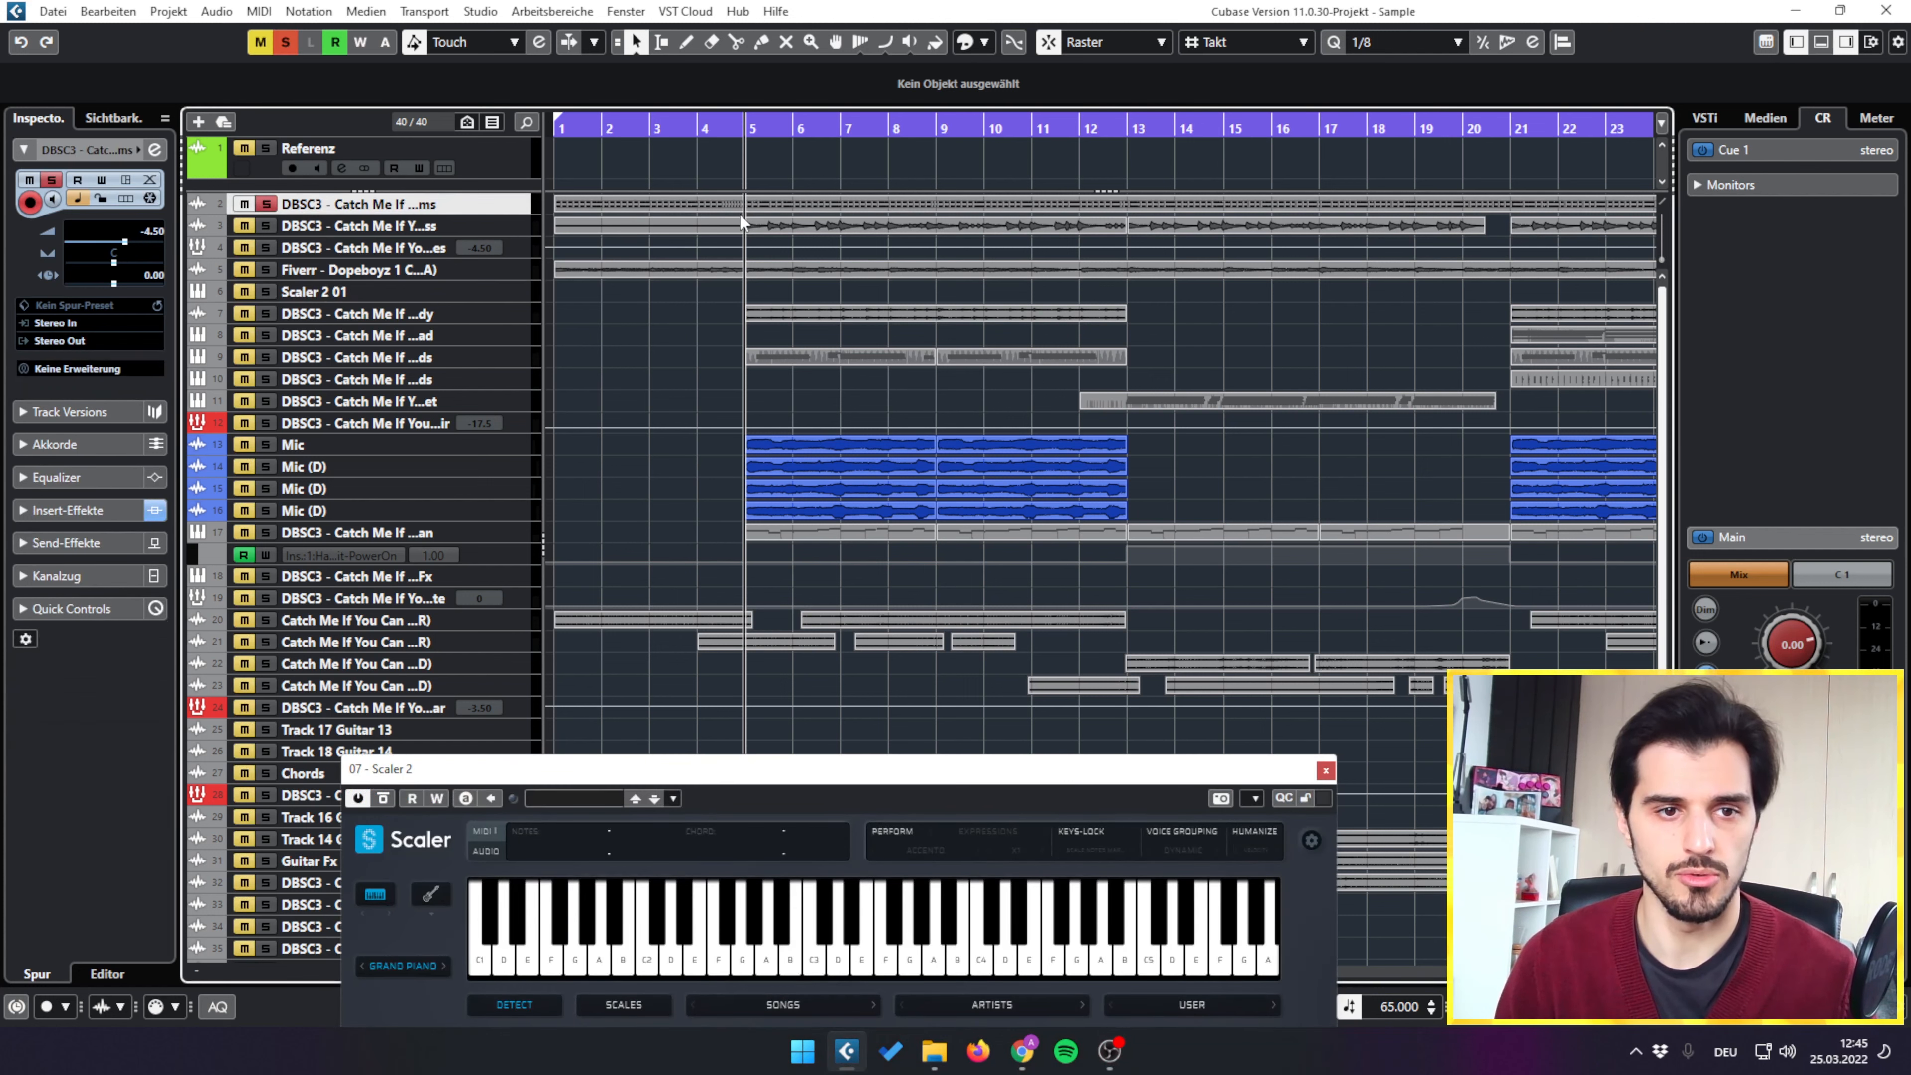
pyautogui.click(751, 361)
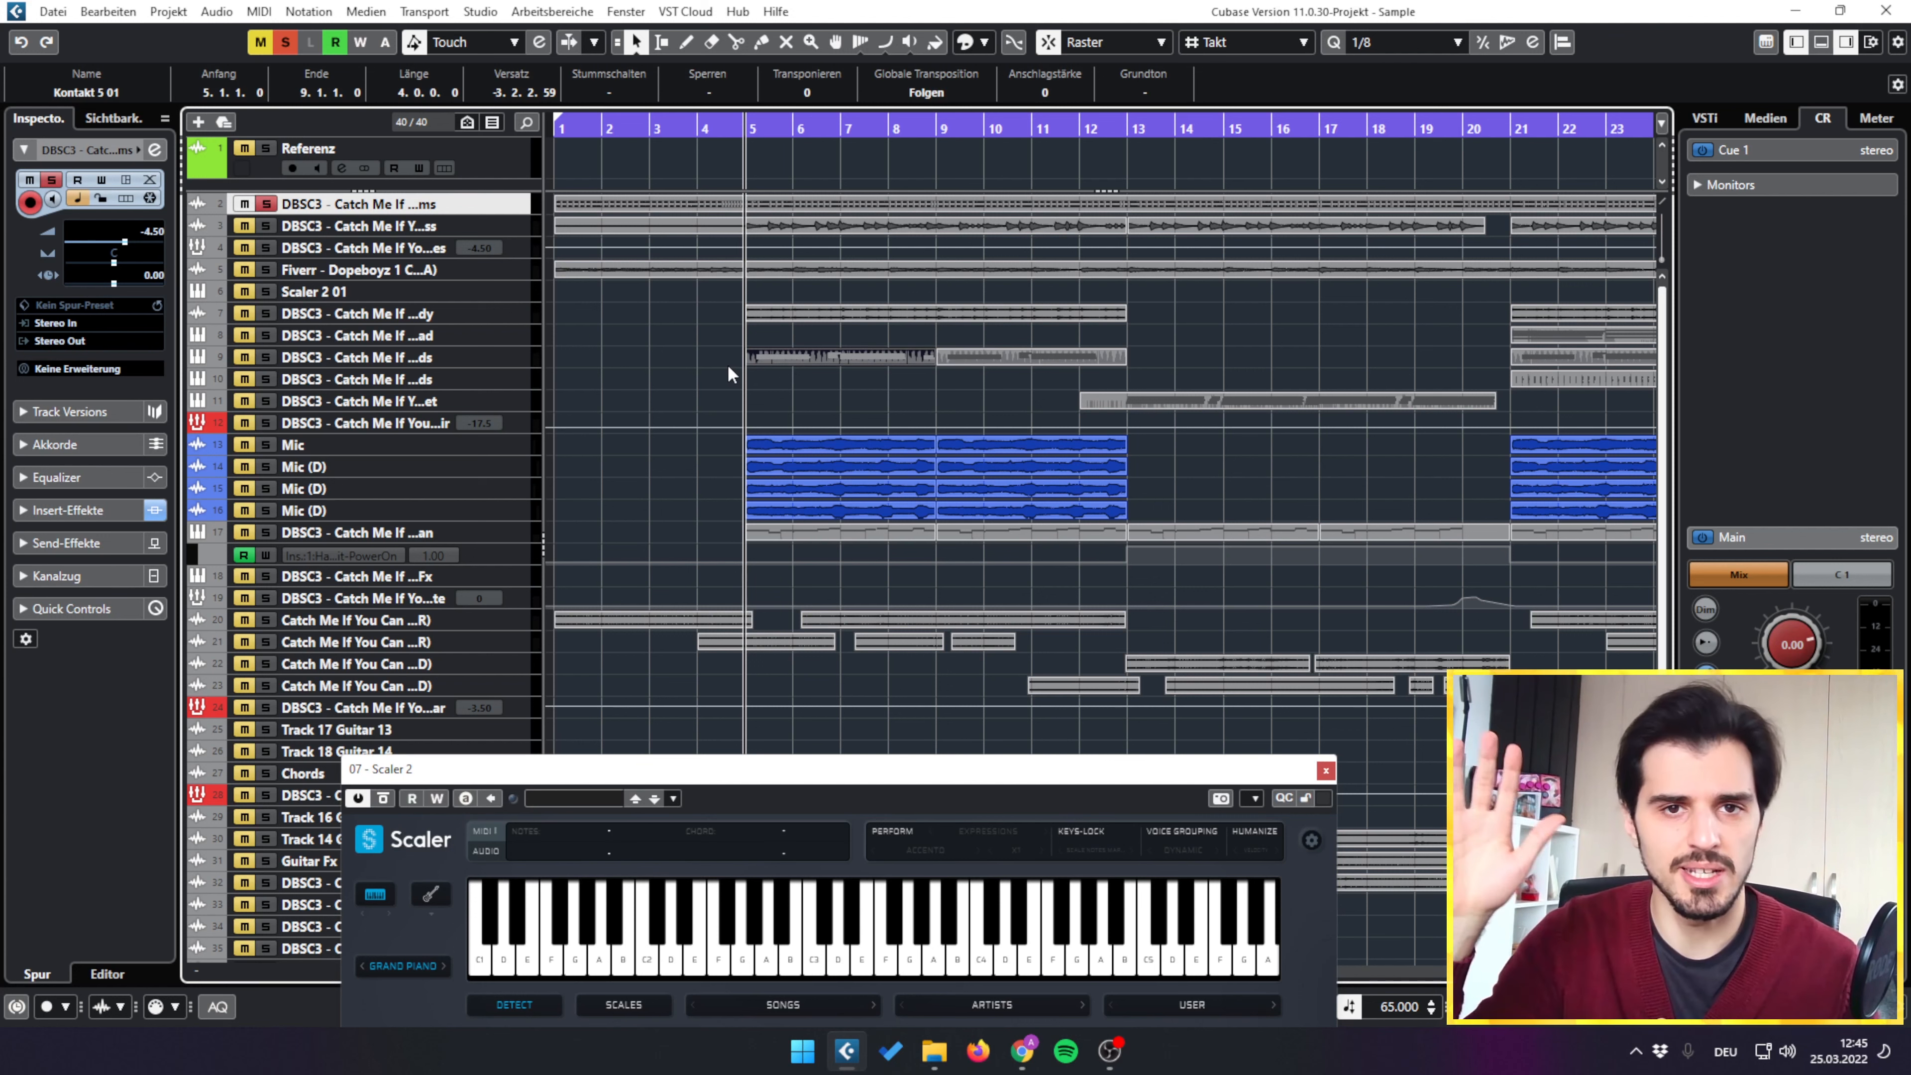
pyautogui.press('space')
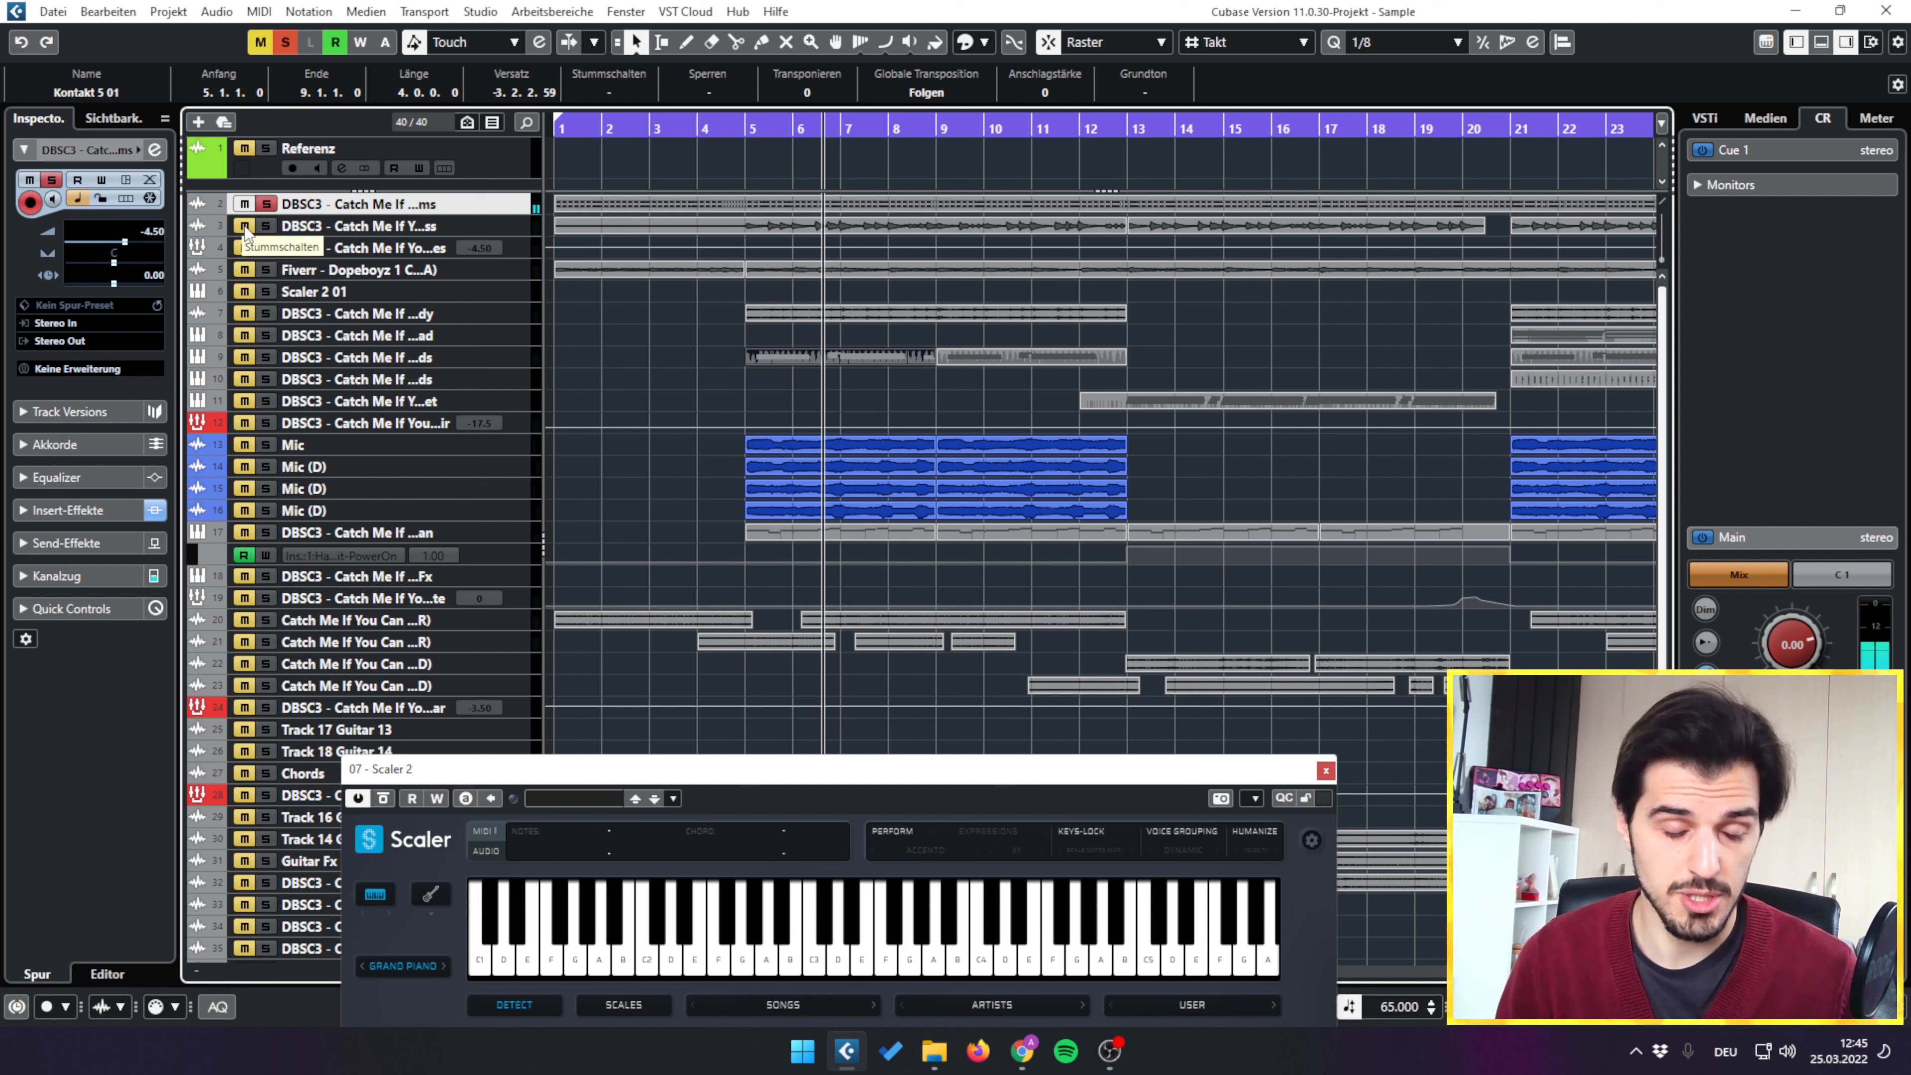
# Step: Add track 3 to the solo, play both tracks from bar 5 and clear the clip selection
pyautogui.click(266, 226)
pyautogui.click(744, 128)
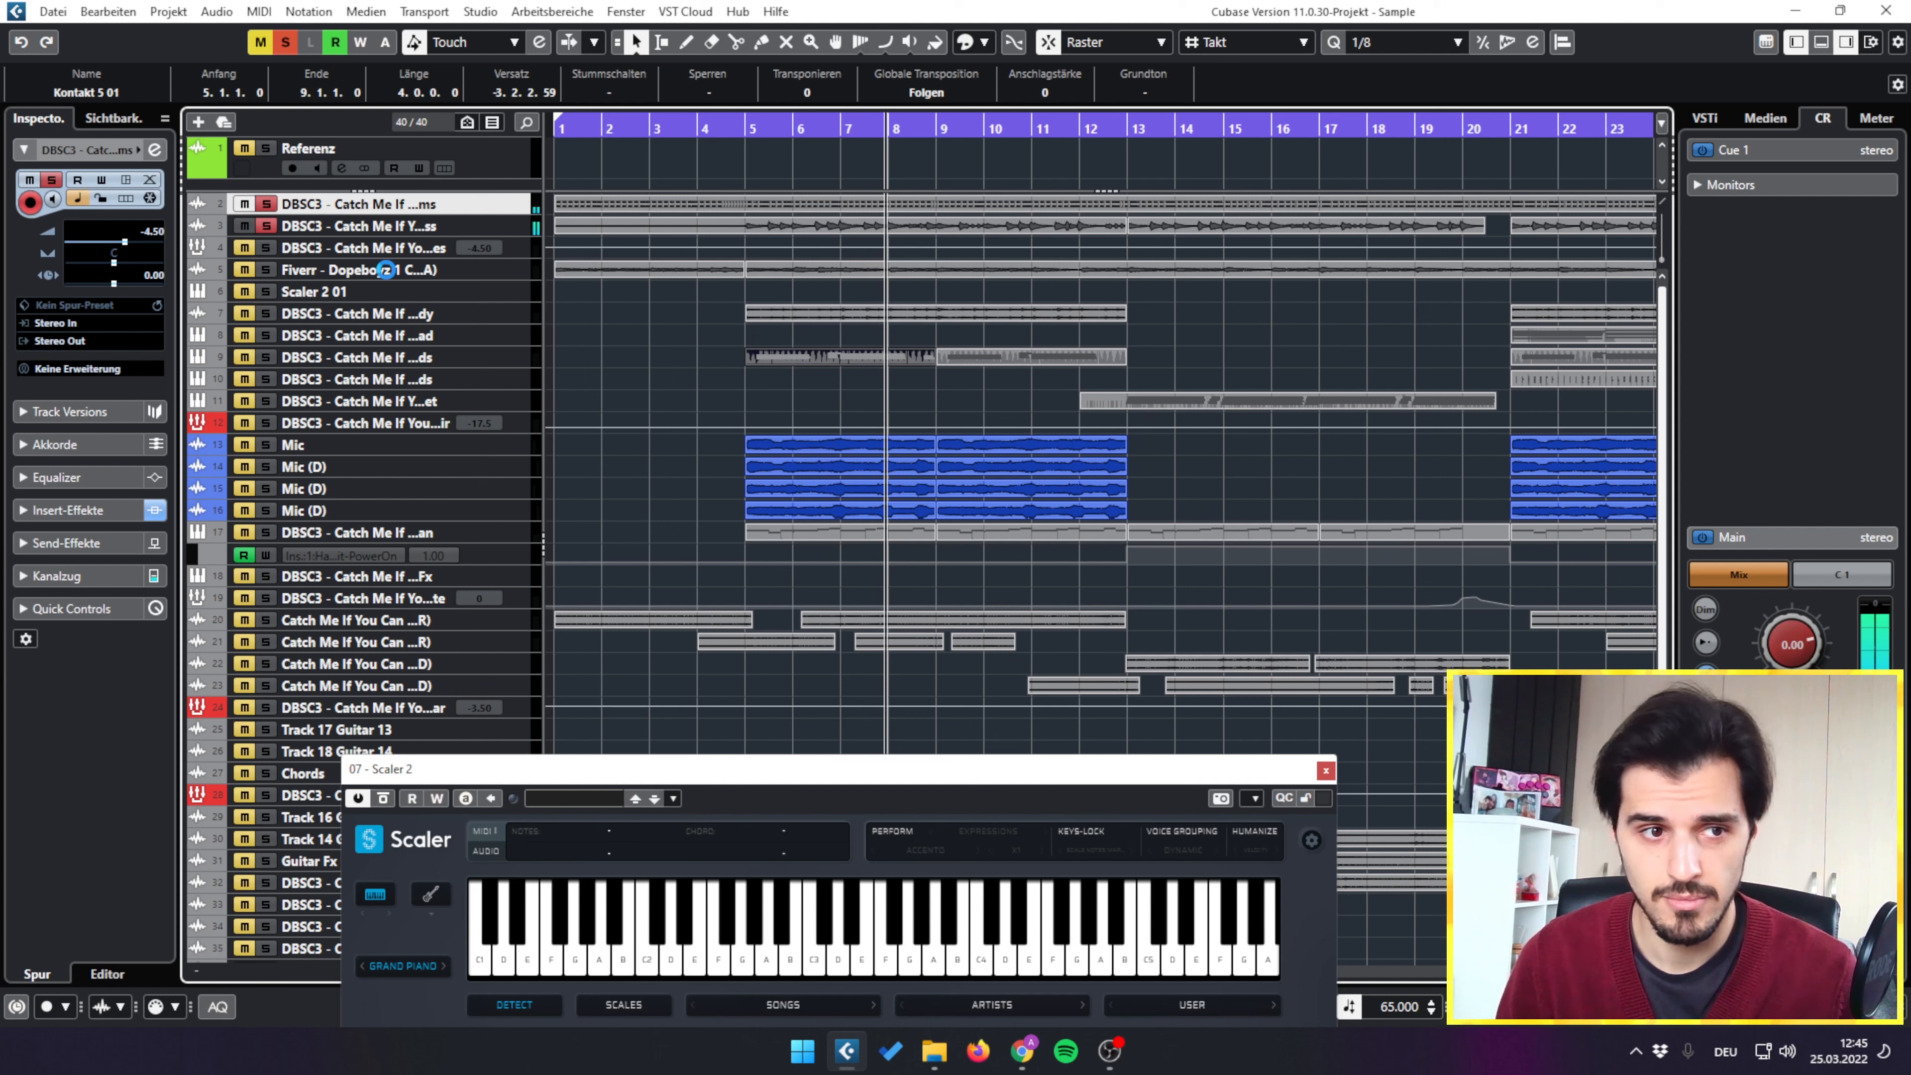
pyautogui.click(643, 382)
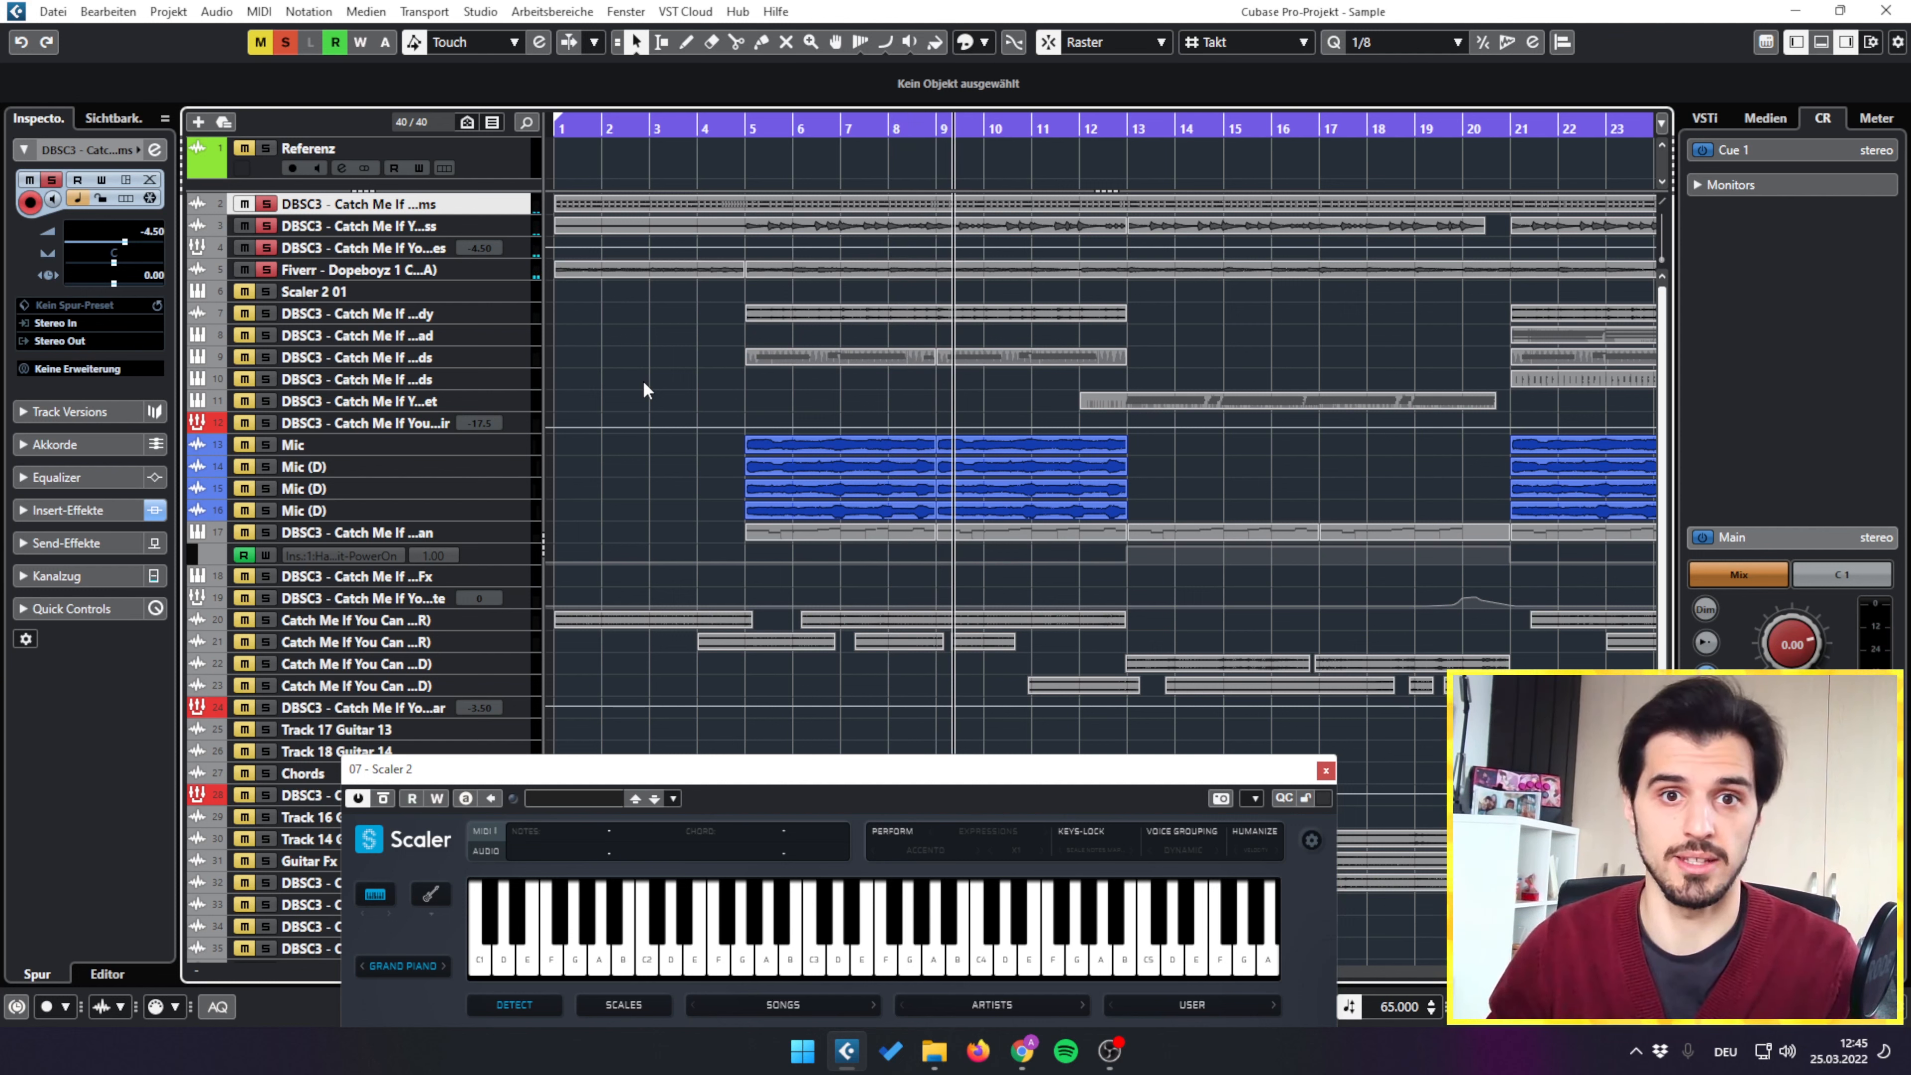
# Step: Select the Scaler 2 01 track, add track 19 to the soloed tracks and play from bar 5
pyautogui.click(360, 292)
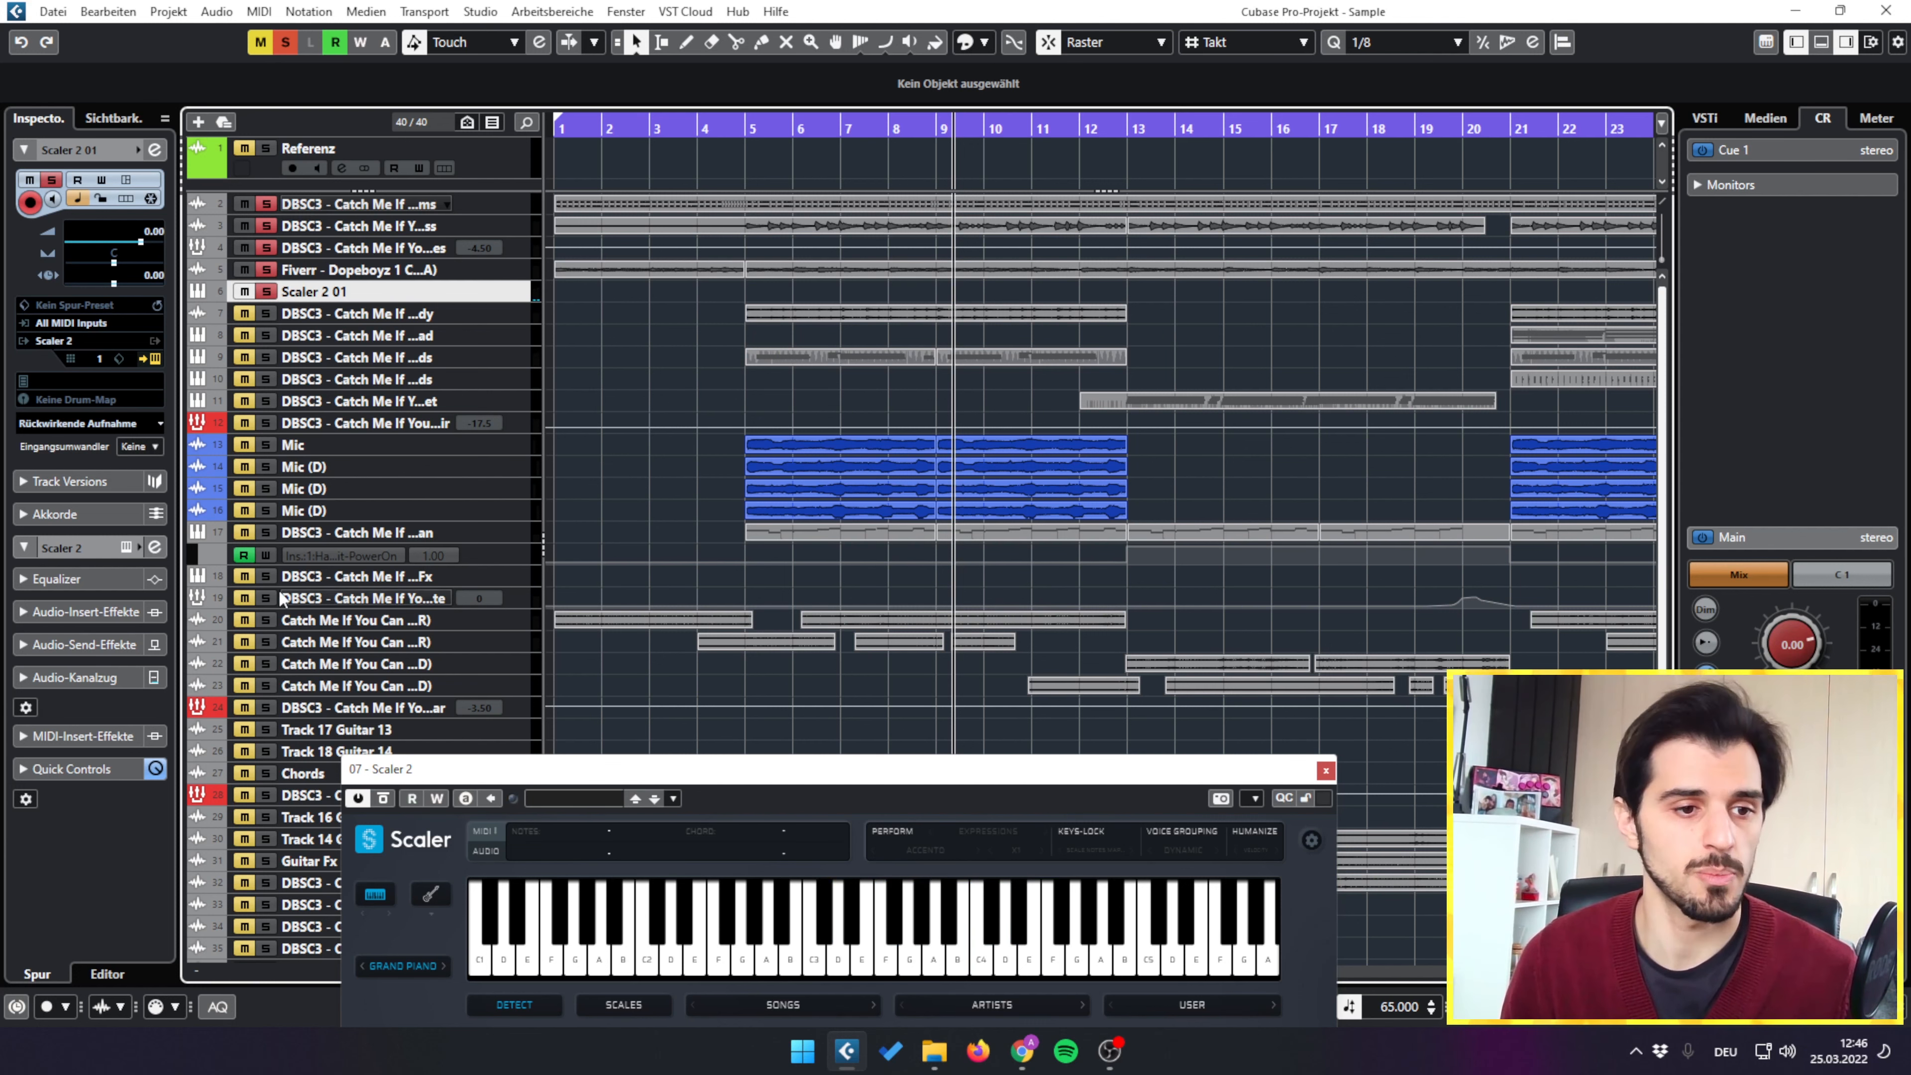
pyautogui.click(265, 599)
pyautogui.click(745, 129)
pyautogui.press('space')
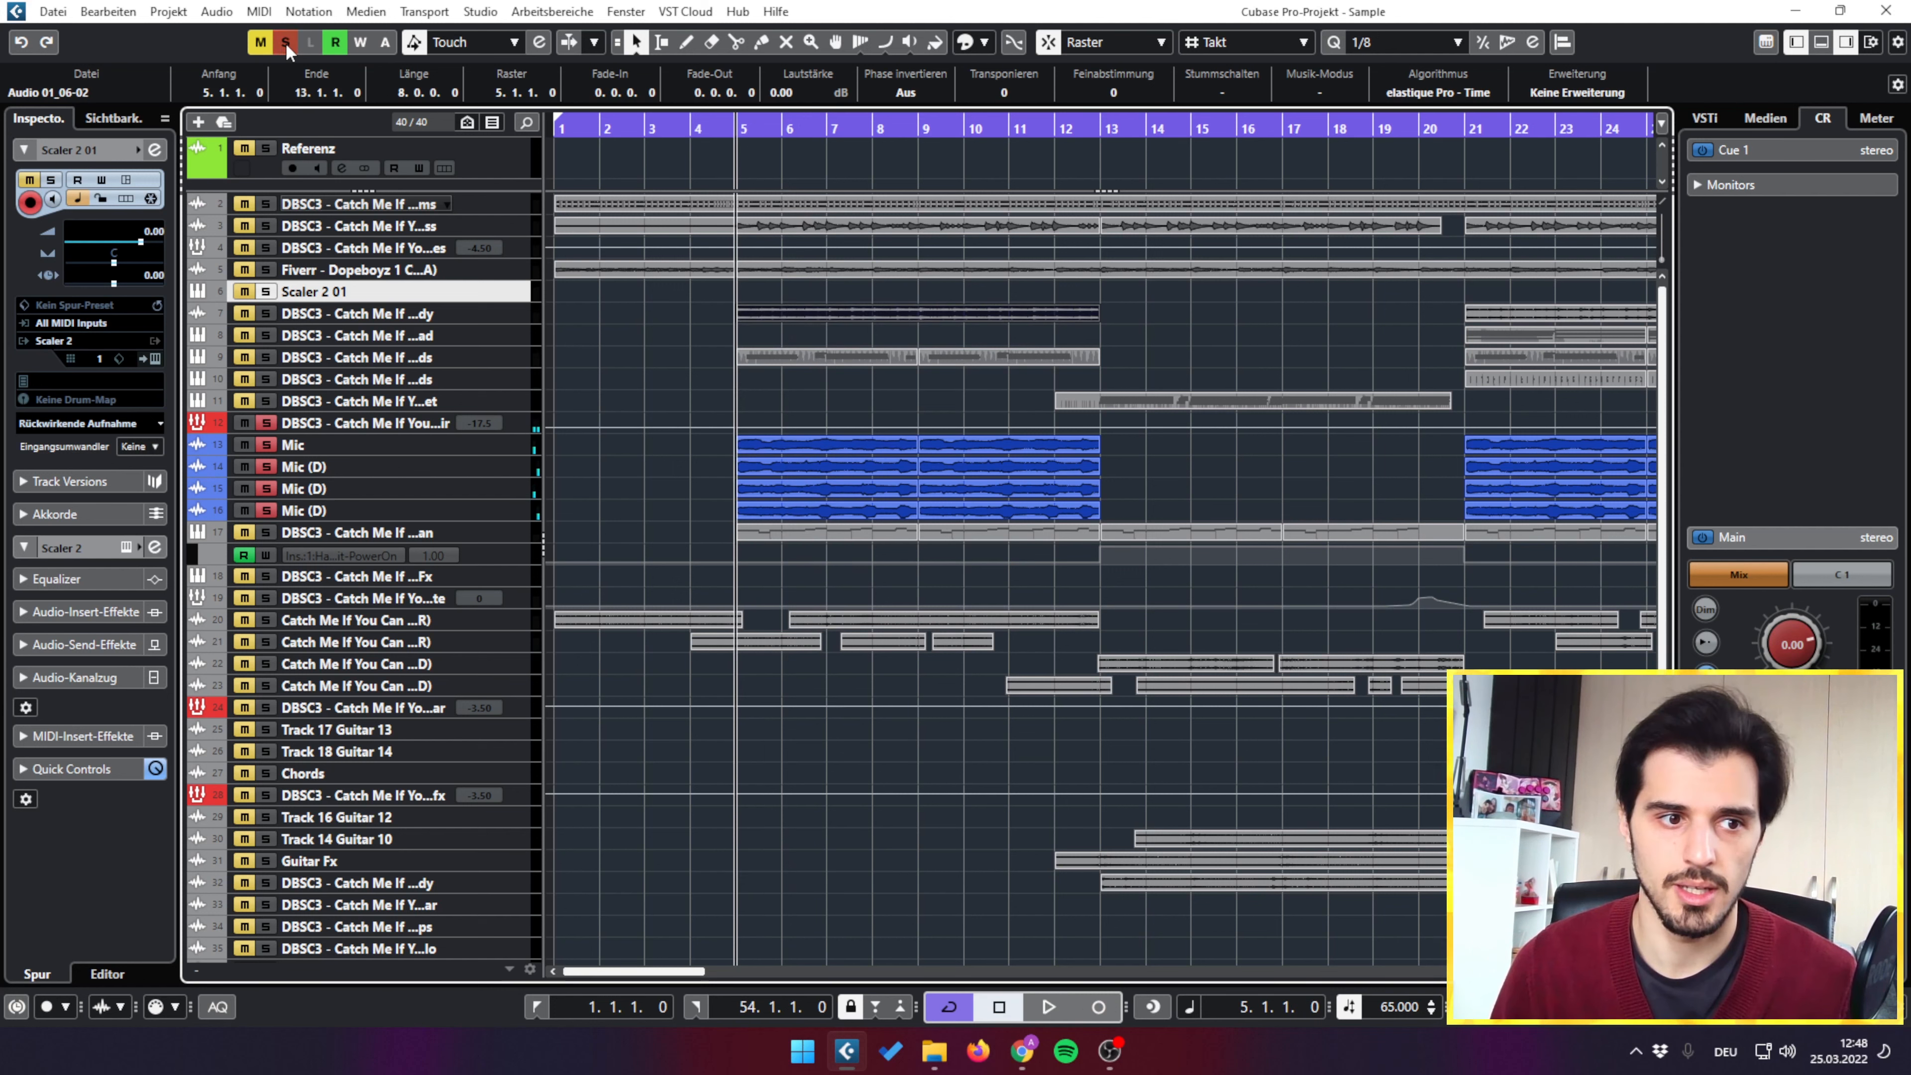
# Step: Reset the solos and listen to tracks 2 to 5 together with the soloed Mic tracks from bar 5
pyautogui.click(285, 42)
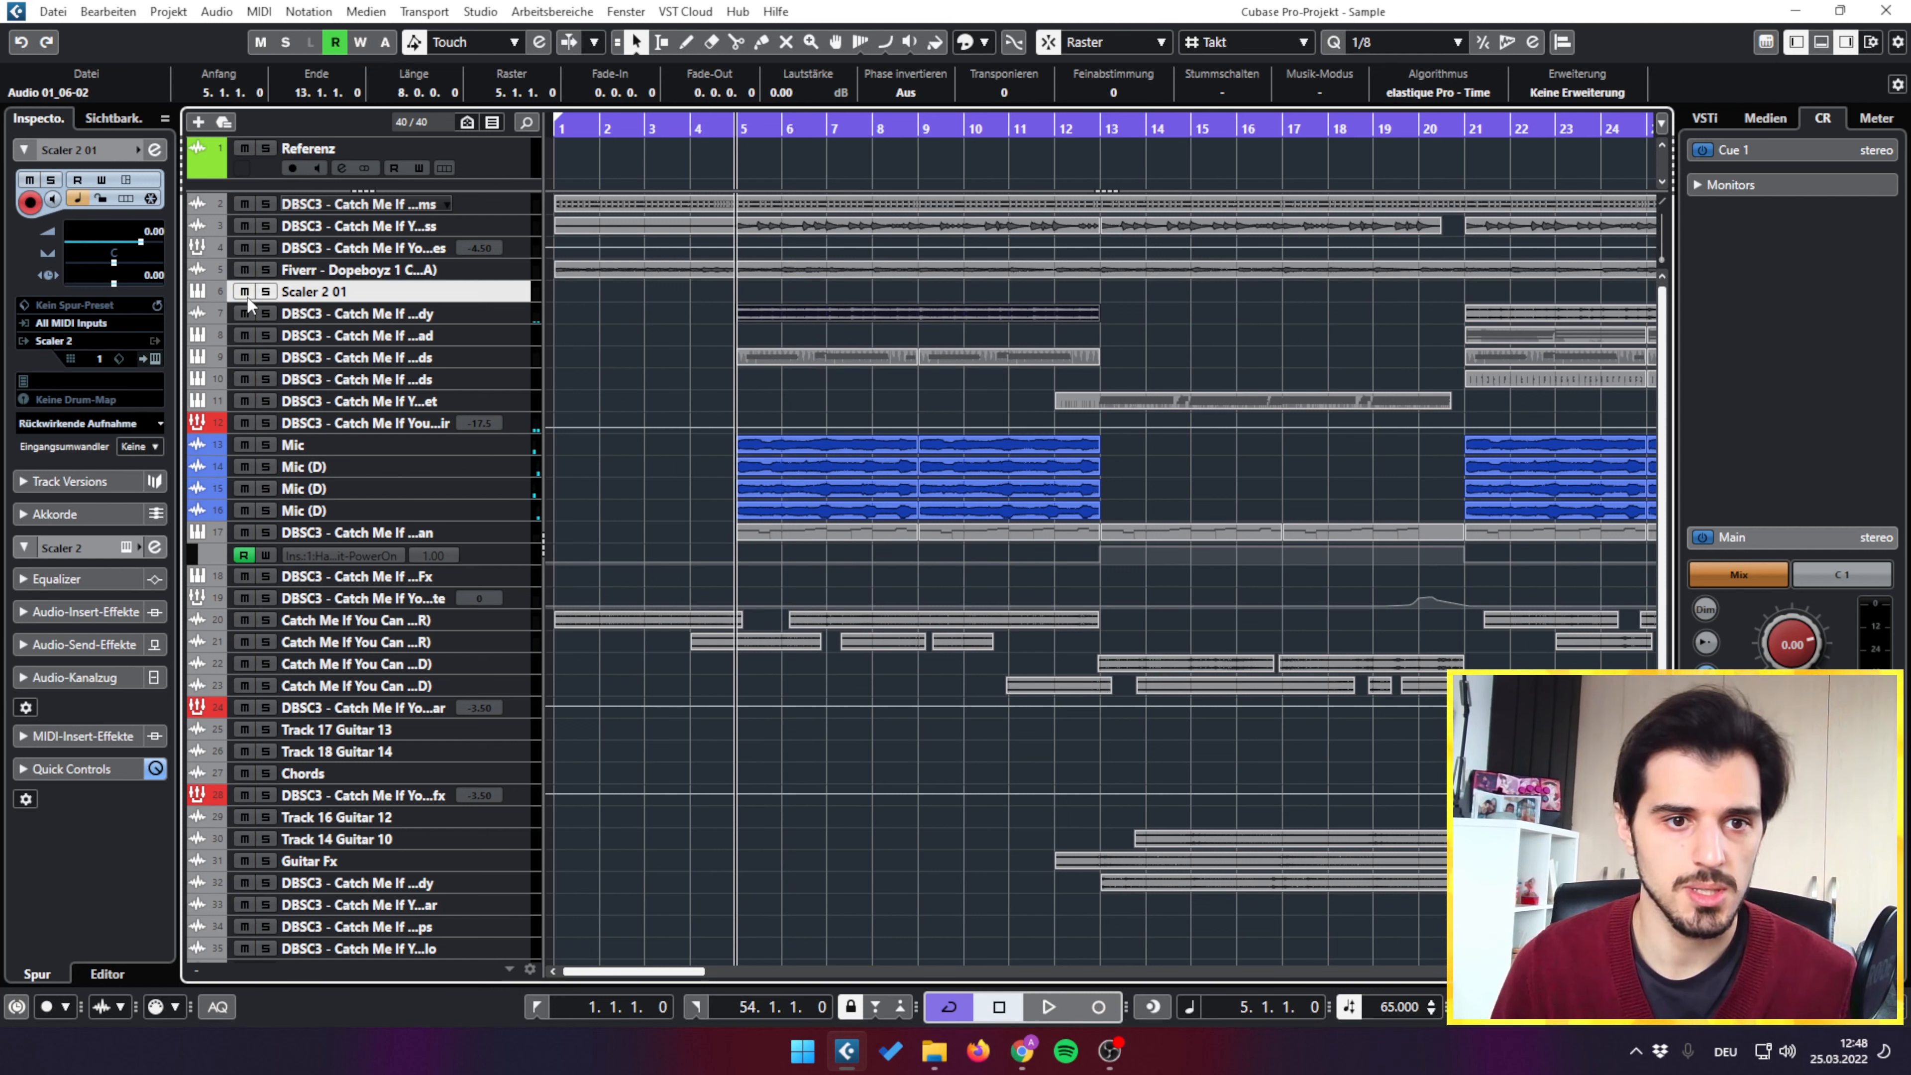
pyautogui.moveTo(264, 204); pyautogui.dragTo(265, 266)
pyautogui.press('space')
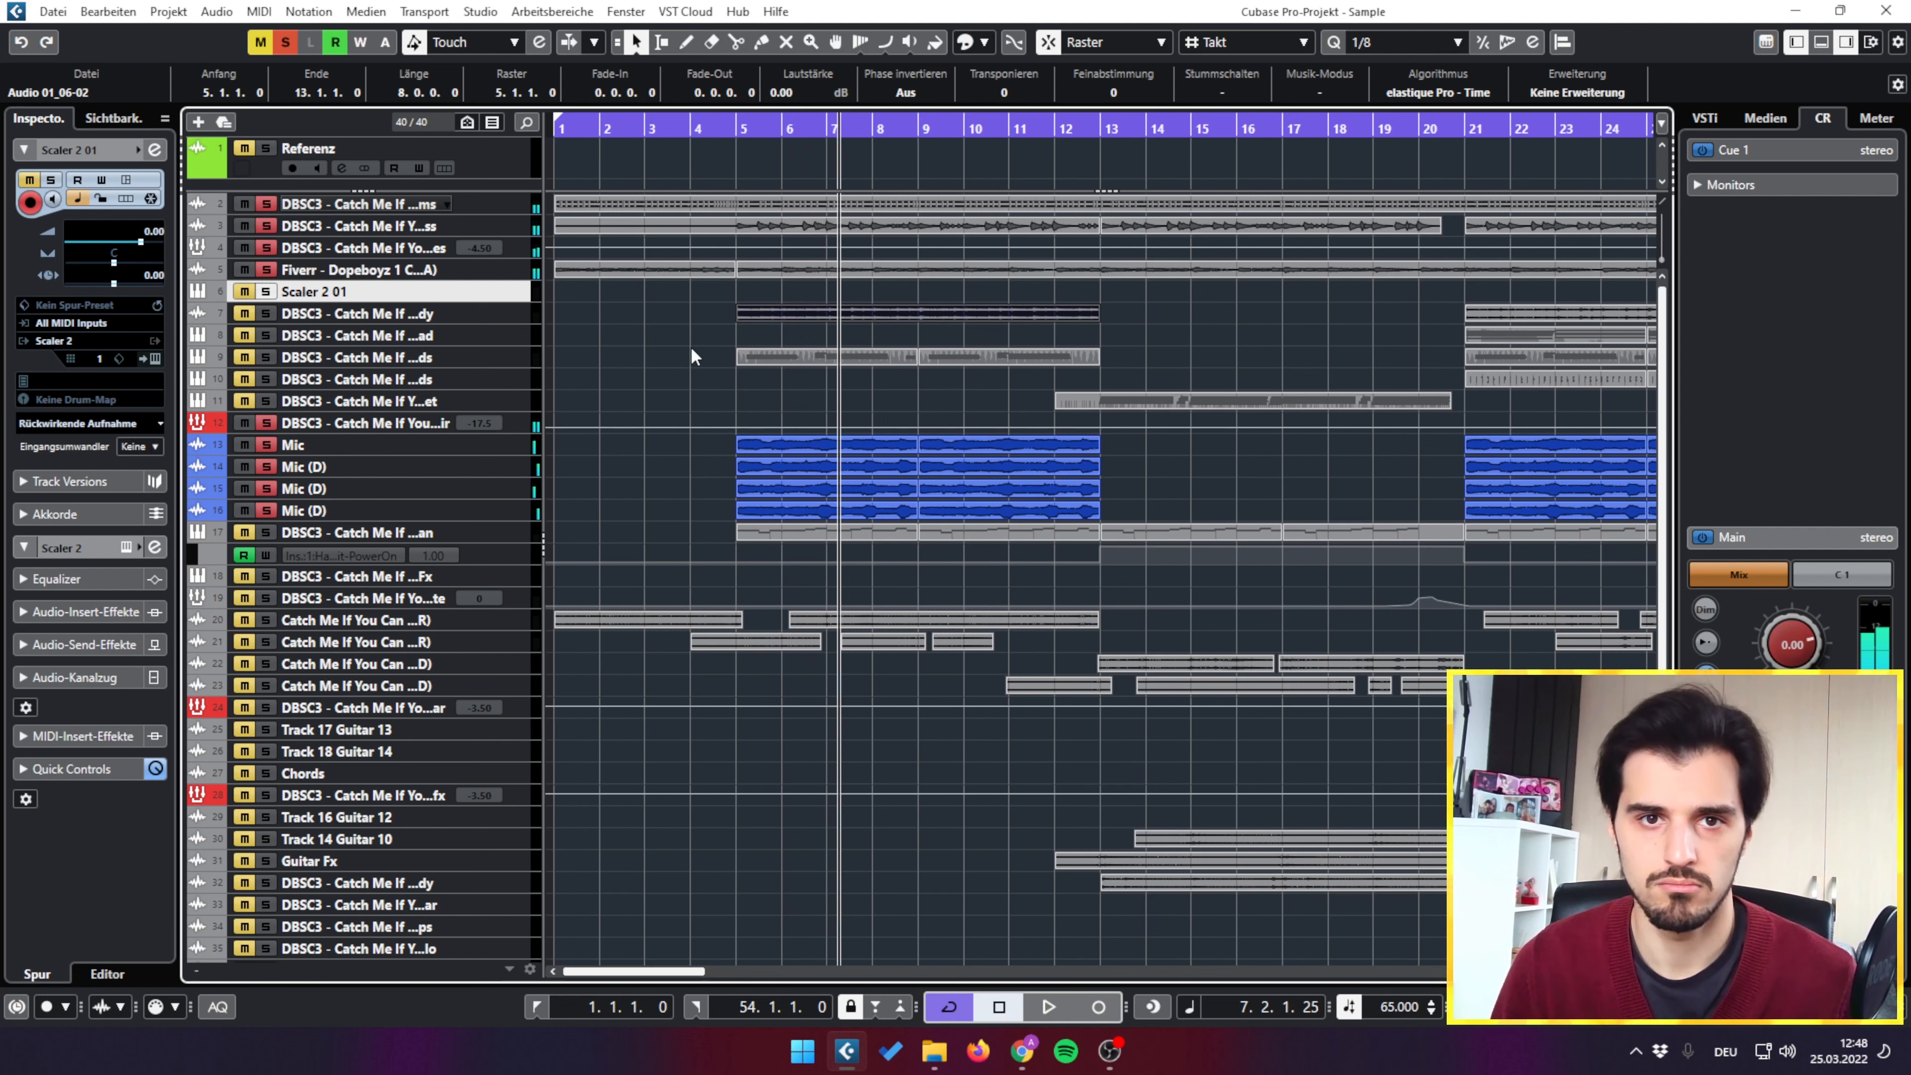
pyautogui.press('space')
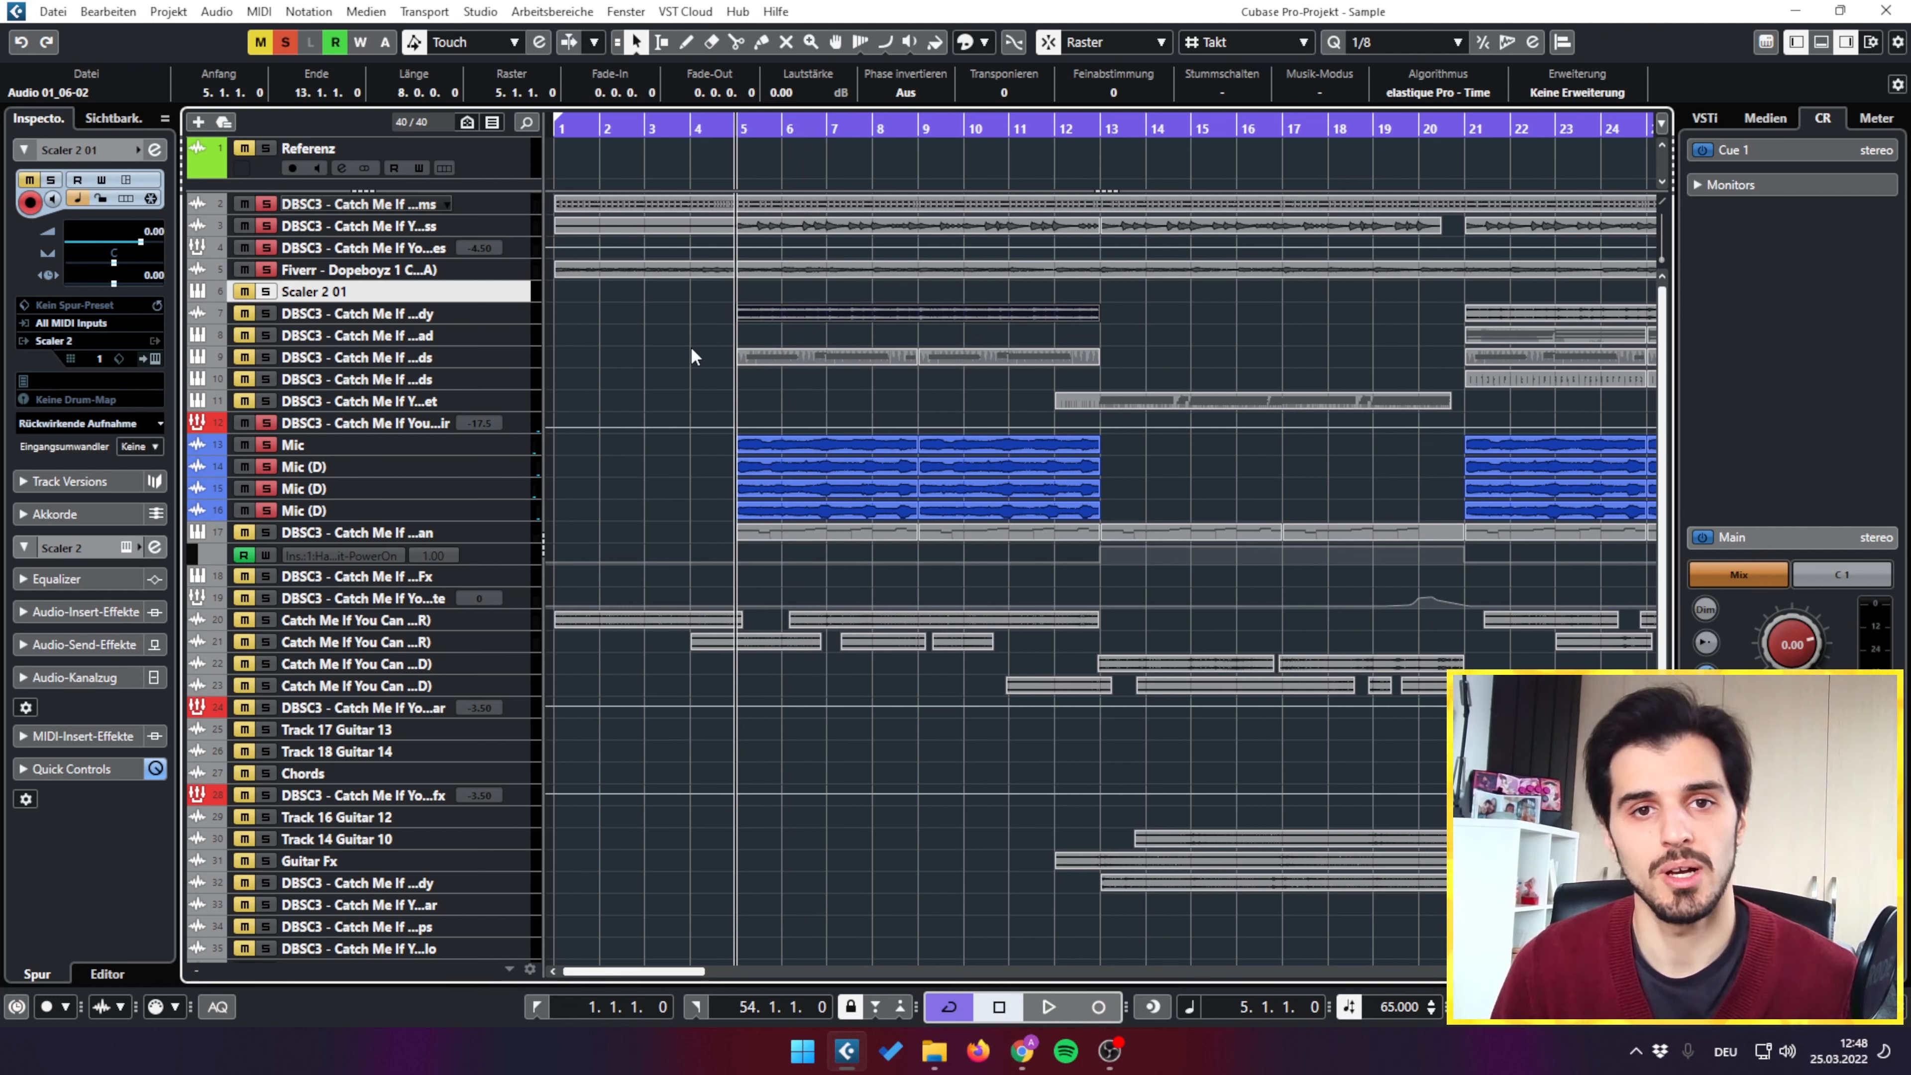
# Step: Reset the solos, solo only the Mic tracks with their group track 12 and the B-3 V2 track 17, and play from bar 5
pyautogui.click(286, 42)
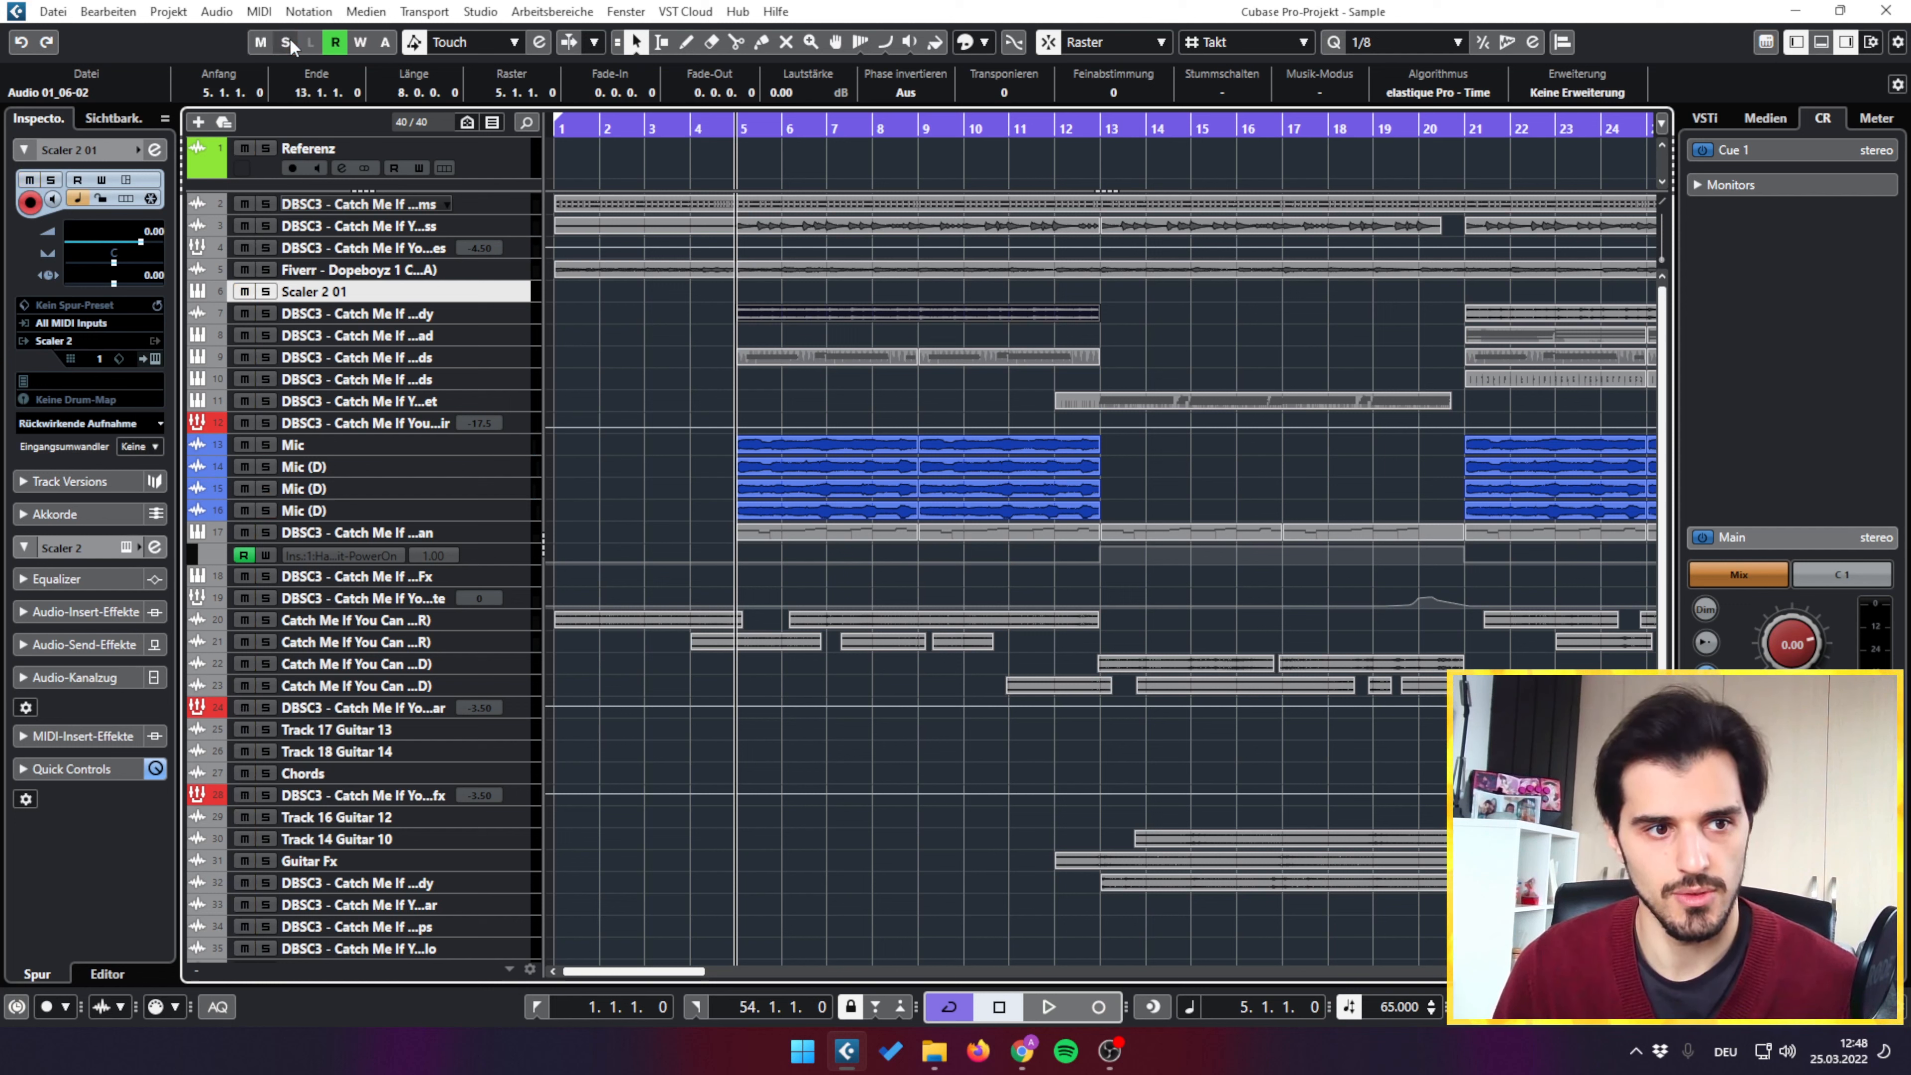
pyautogui.click(264, 423)
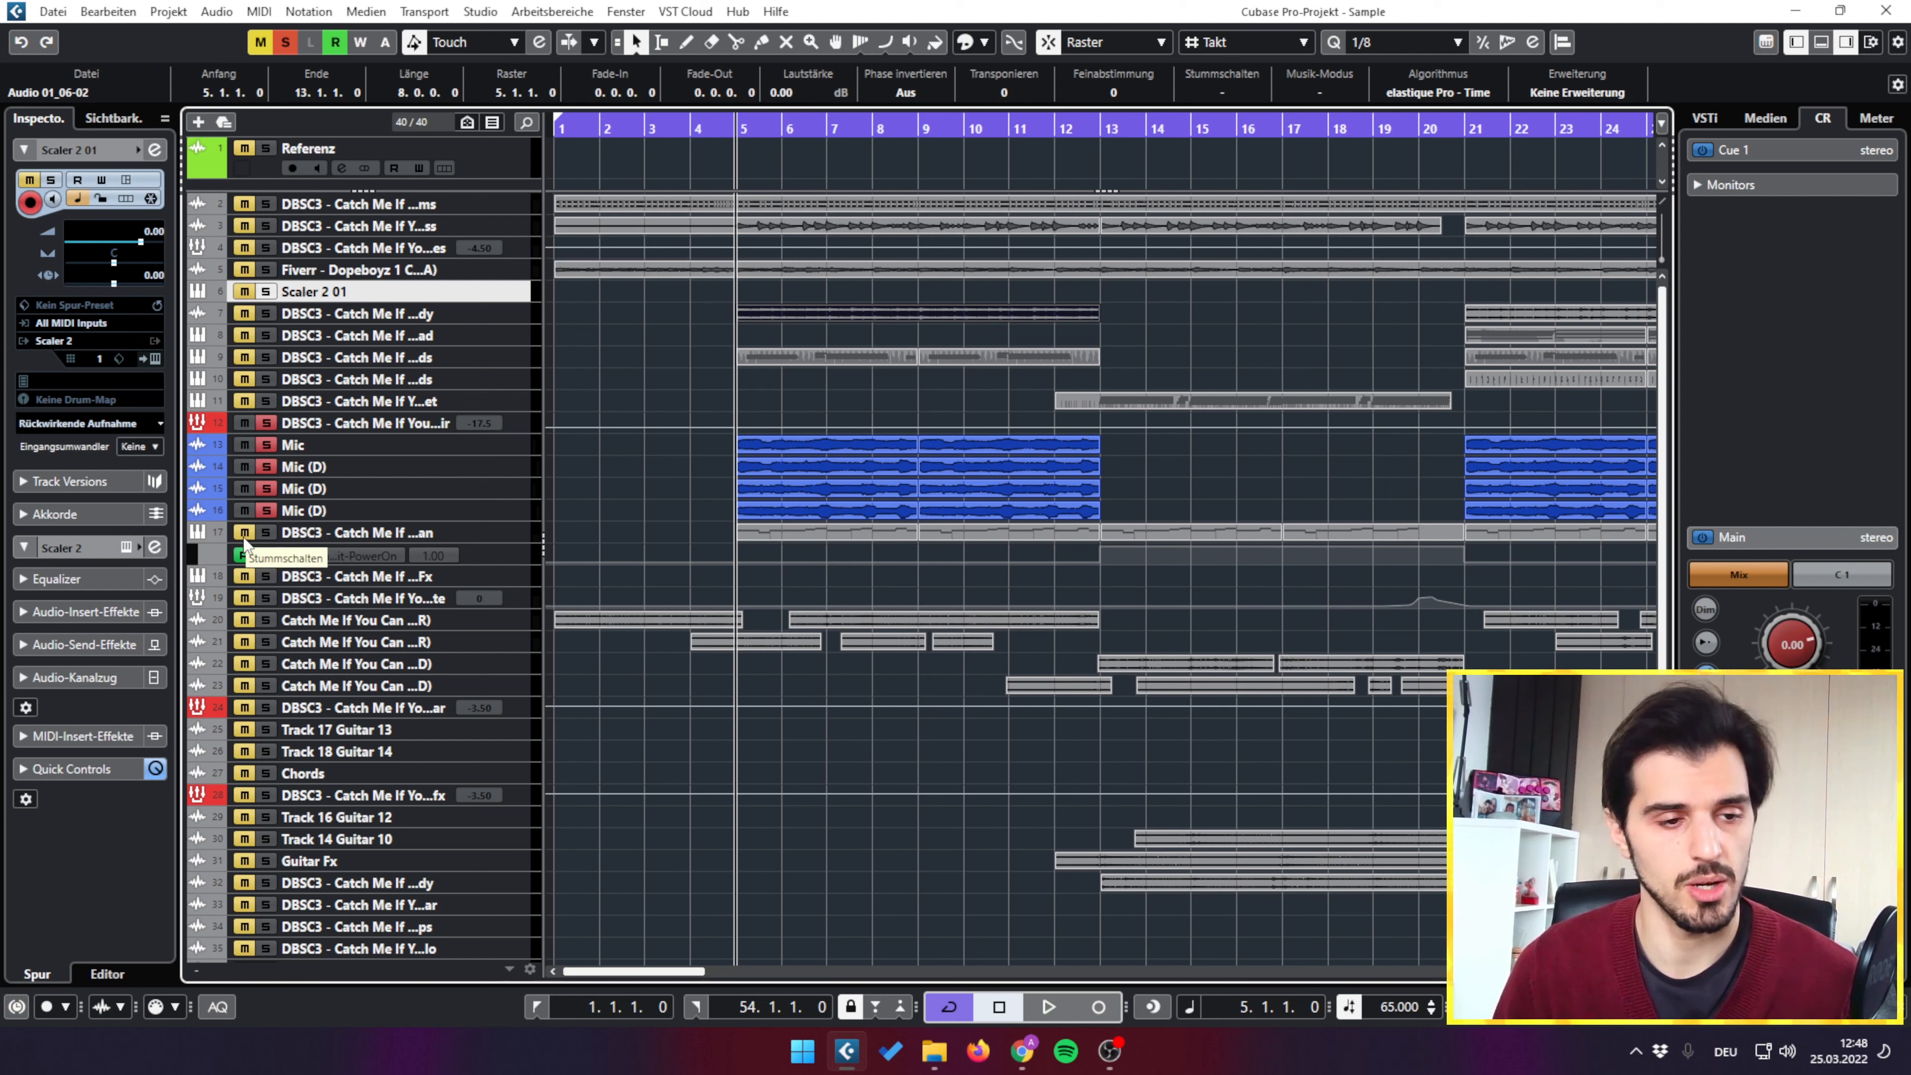
pyautogui.click(265, 532)
pyautogui.click(811, 535)
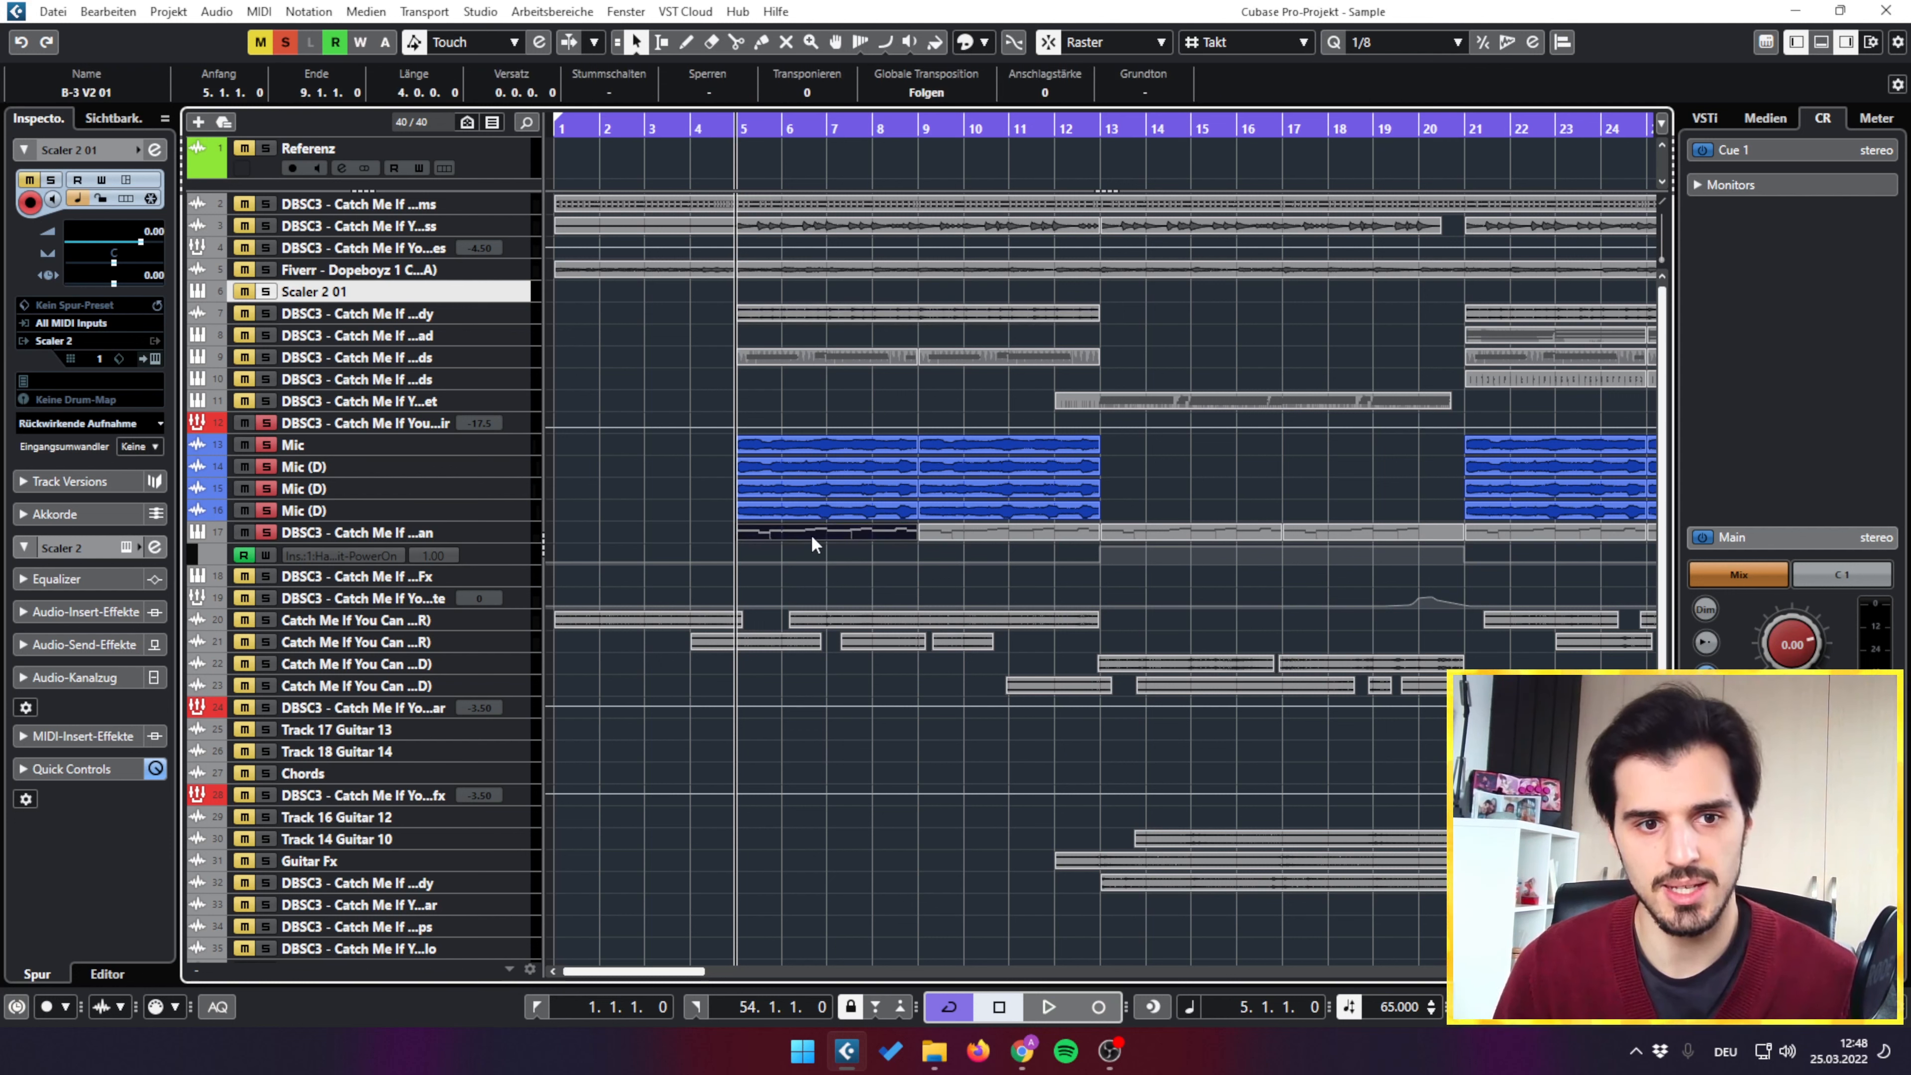
pyautogui.press('space')
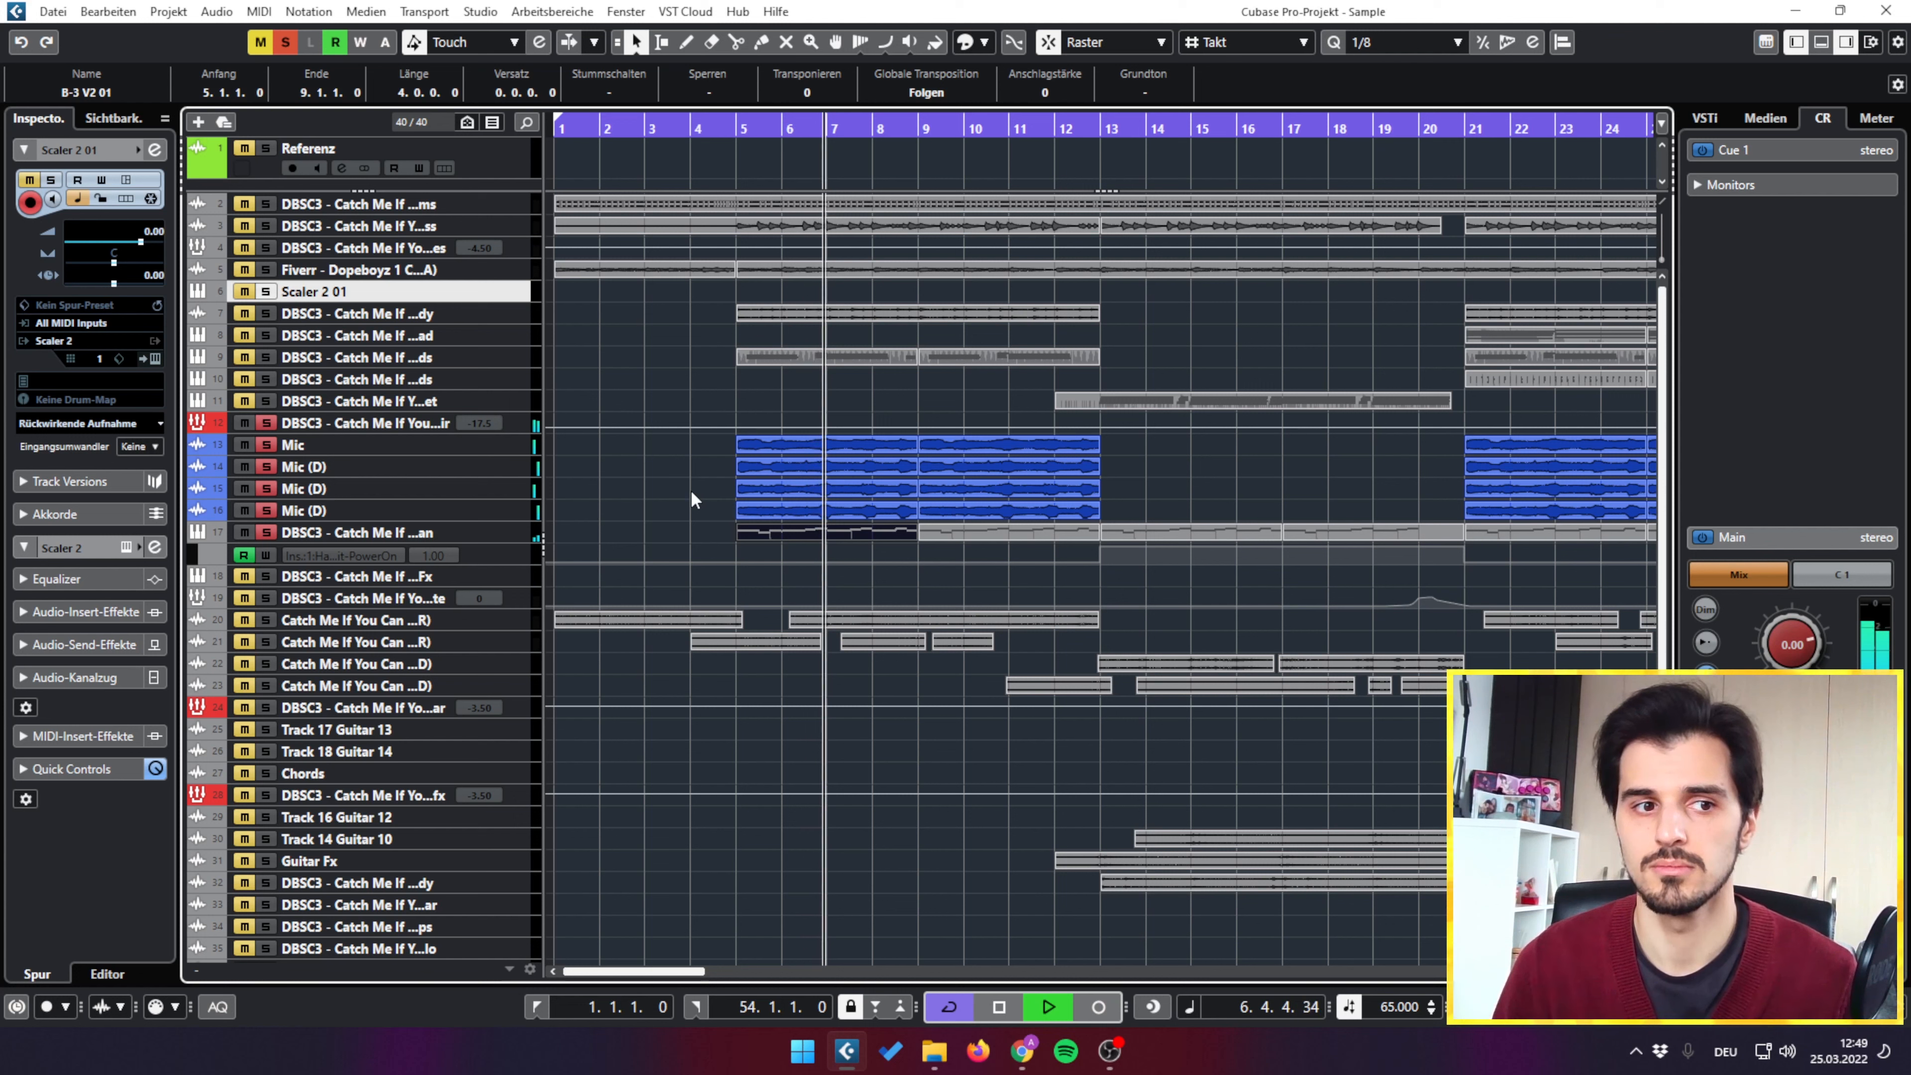
pyautogui.press('space')
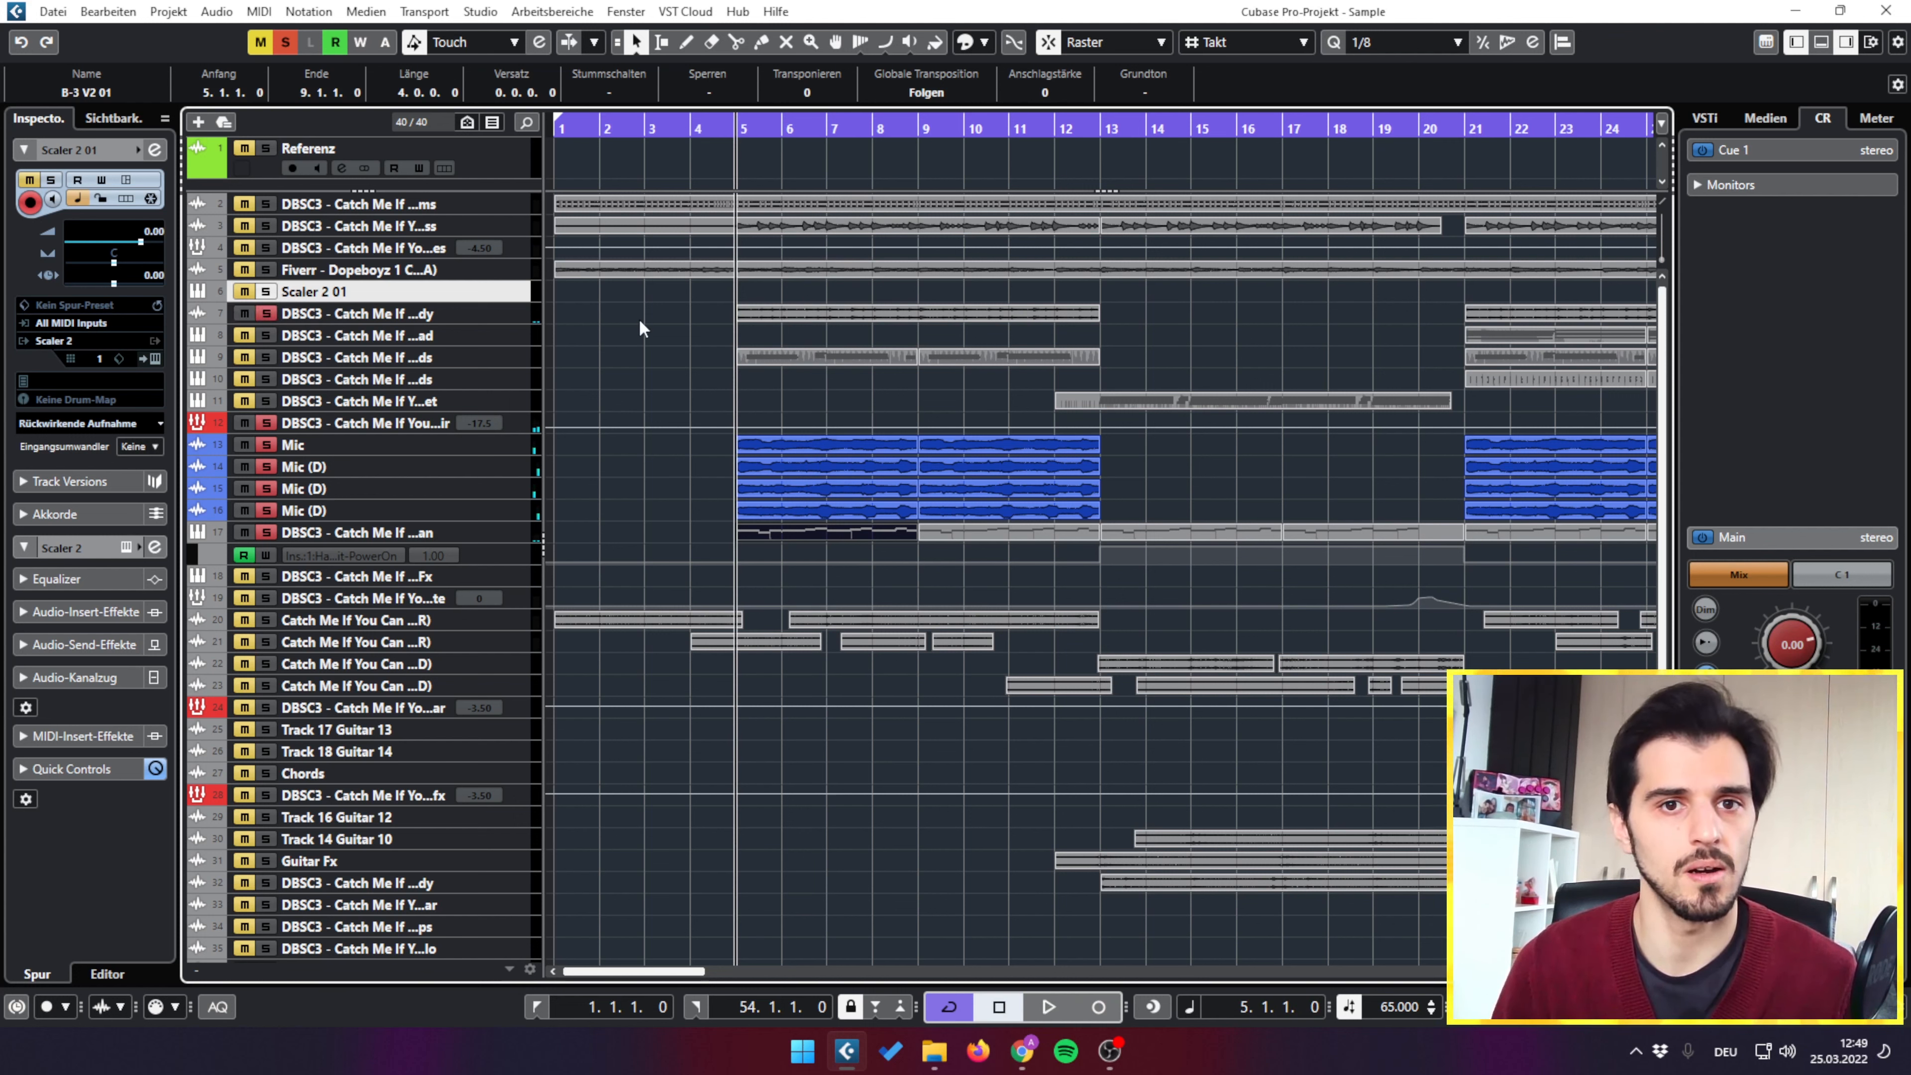
# Step: Play track 7 from bar 5, switching tracks 12 to 17 out and back in to compare the sound
pyautogui.press('space')
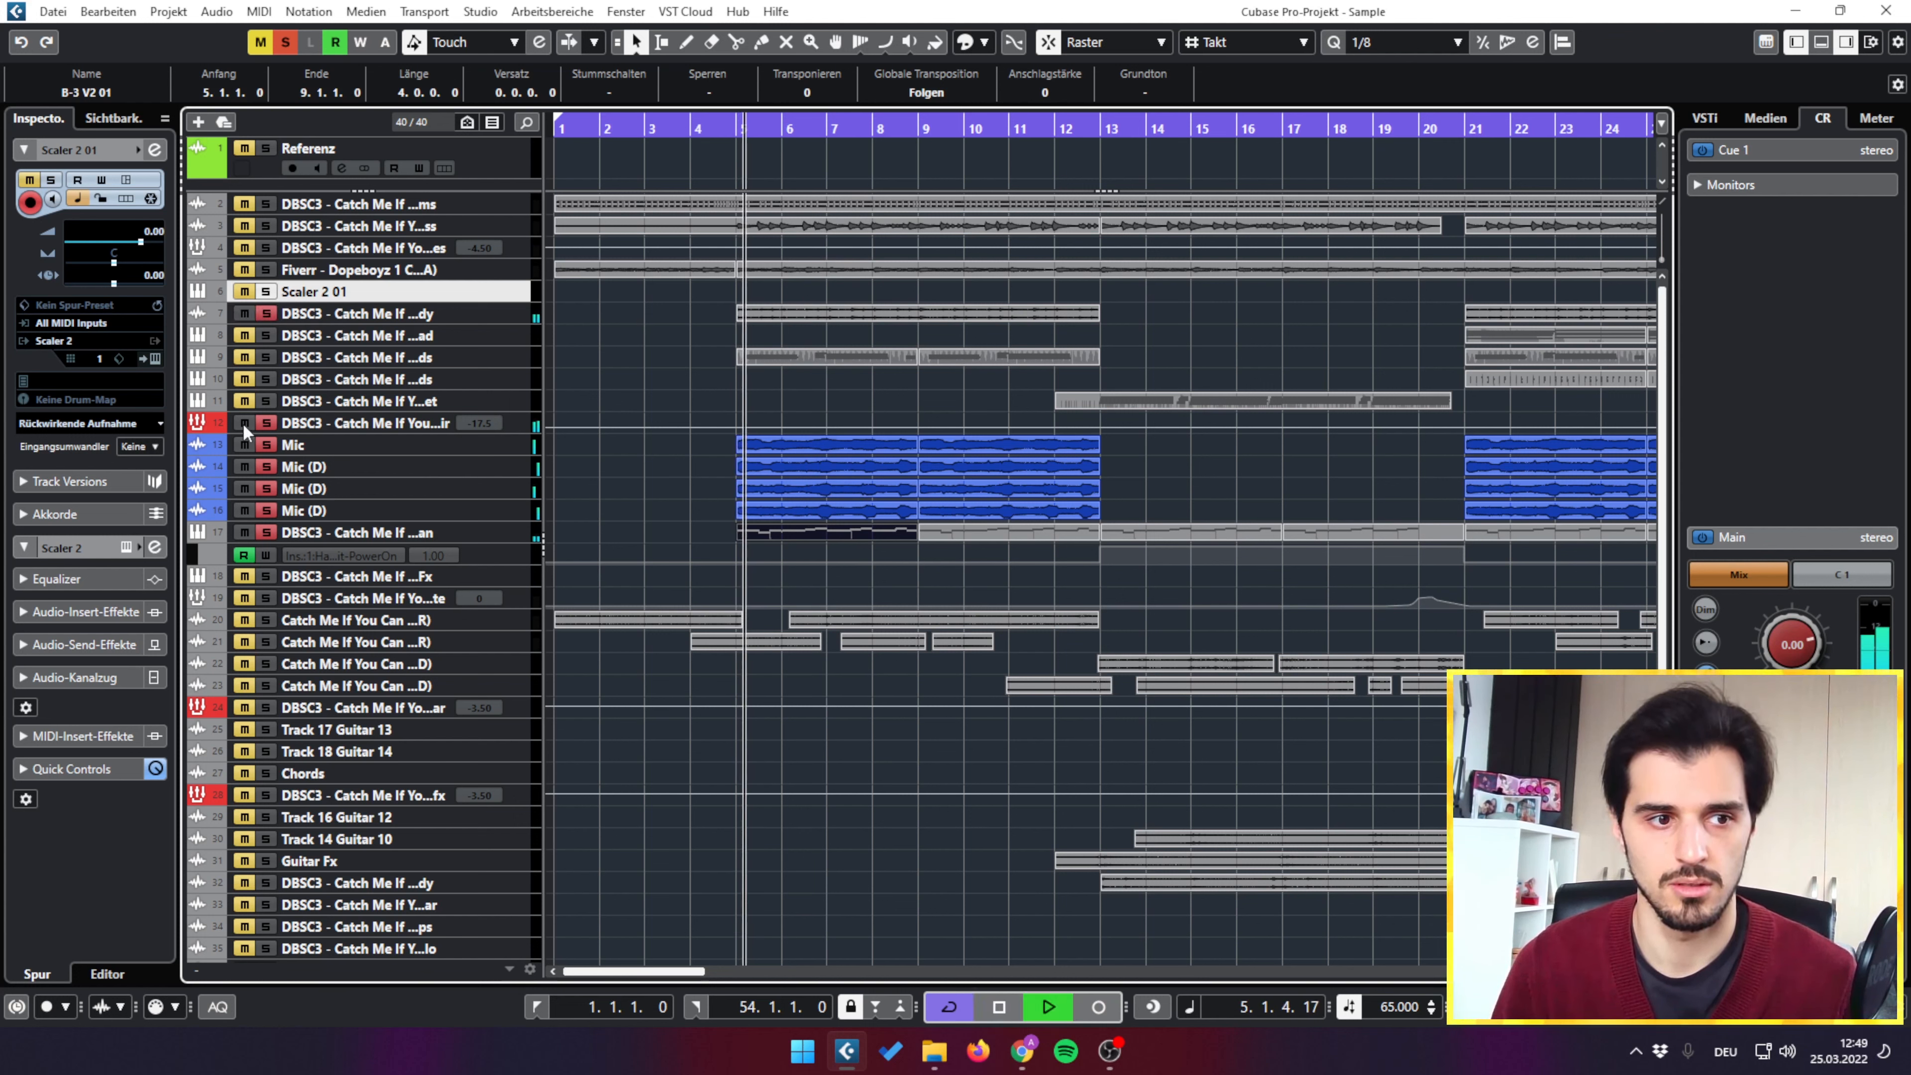
pyautogui.click(241, 530)
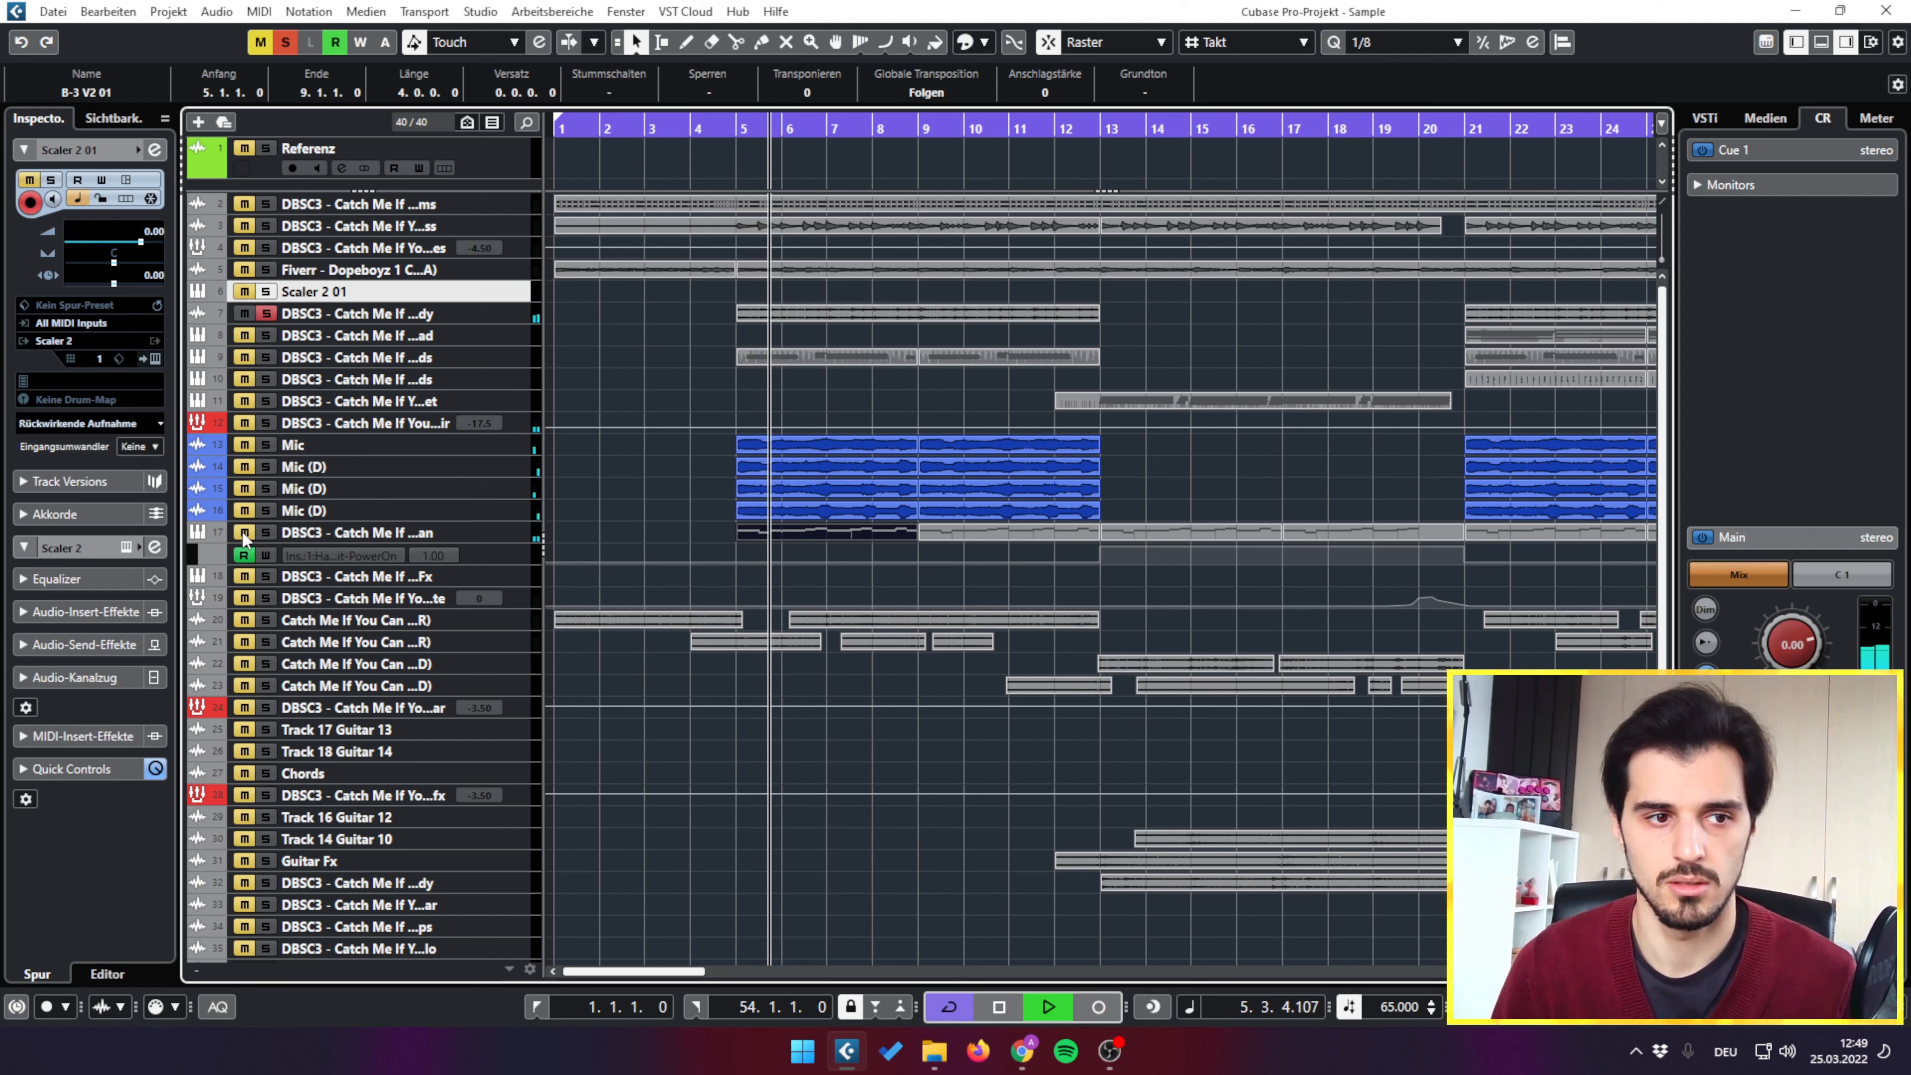
pyautogui.click(241, 530)
pyautogui.click(247, 419)
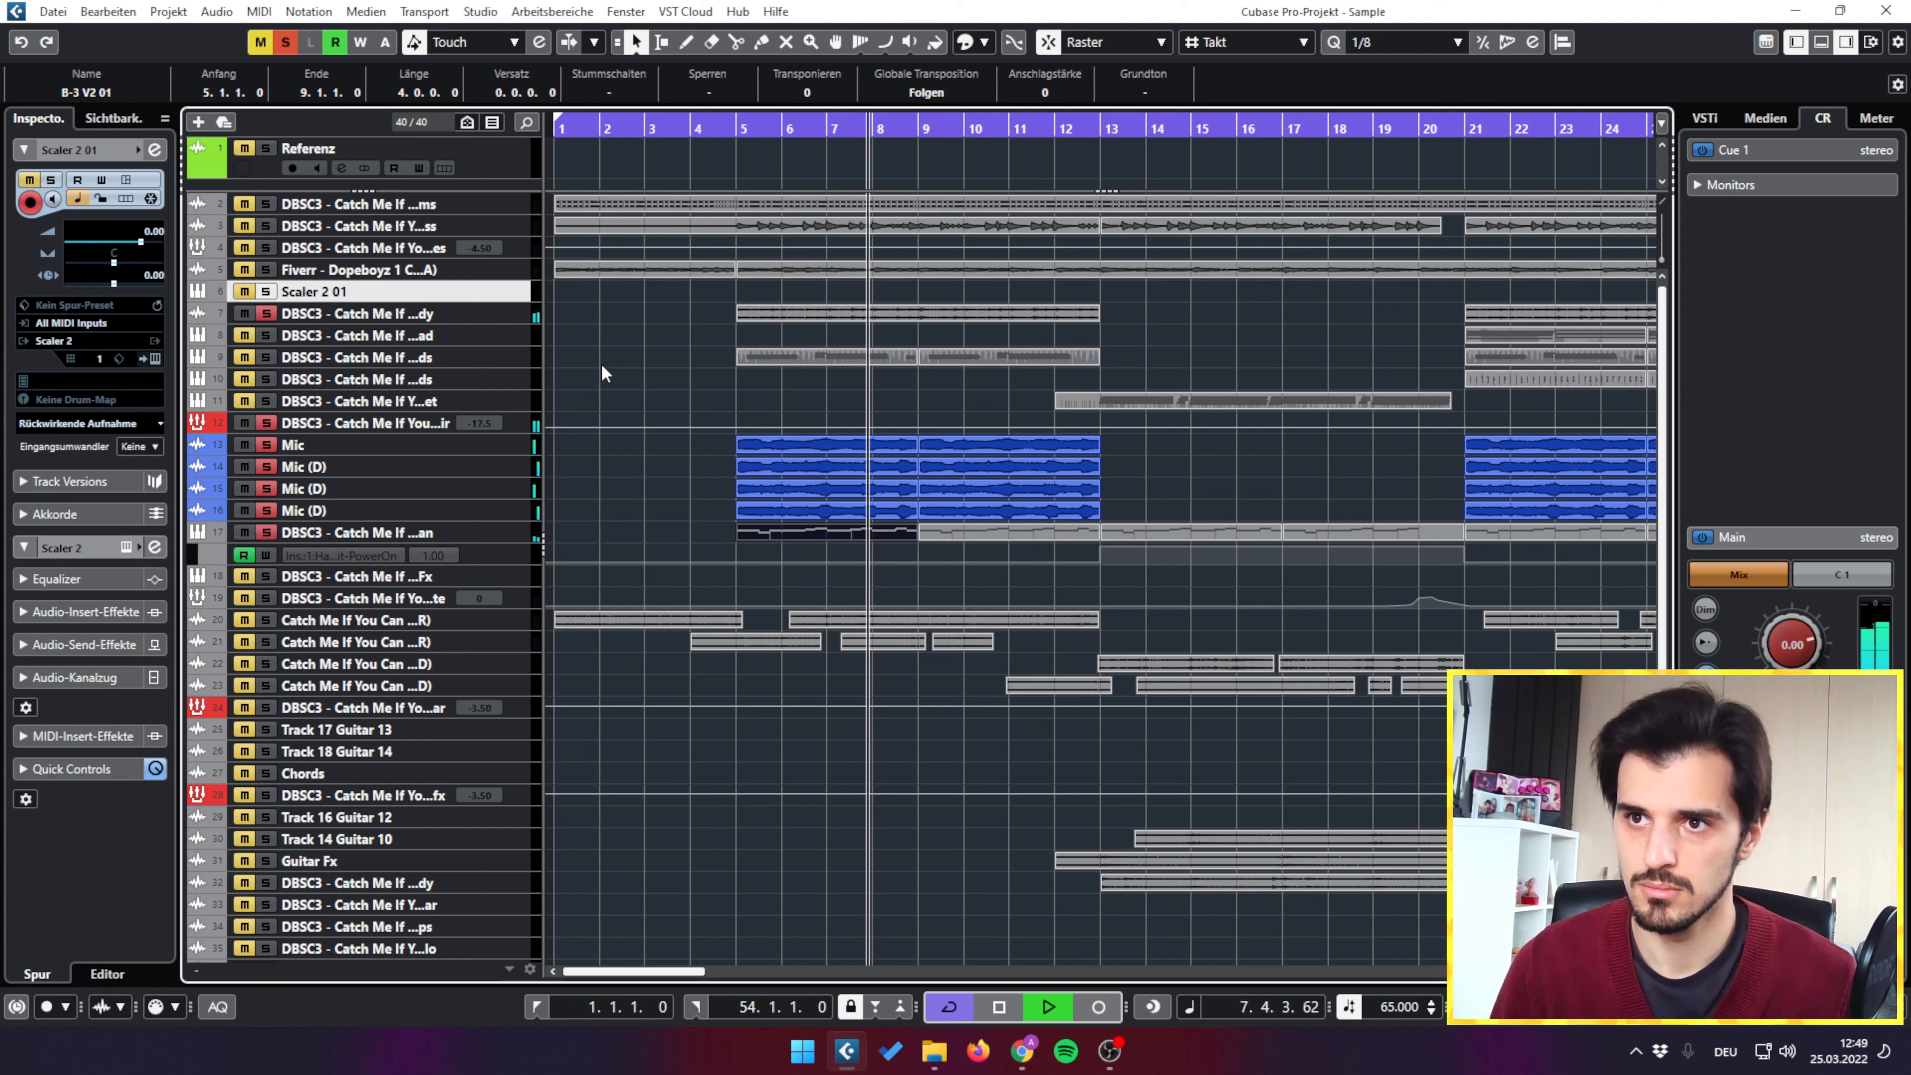
pyautogui.press('space')
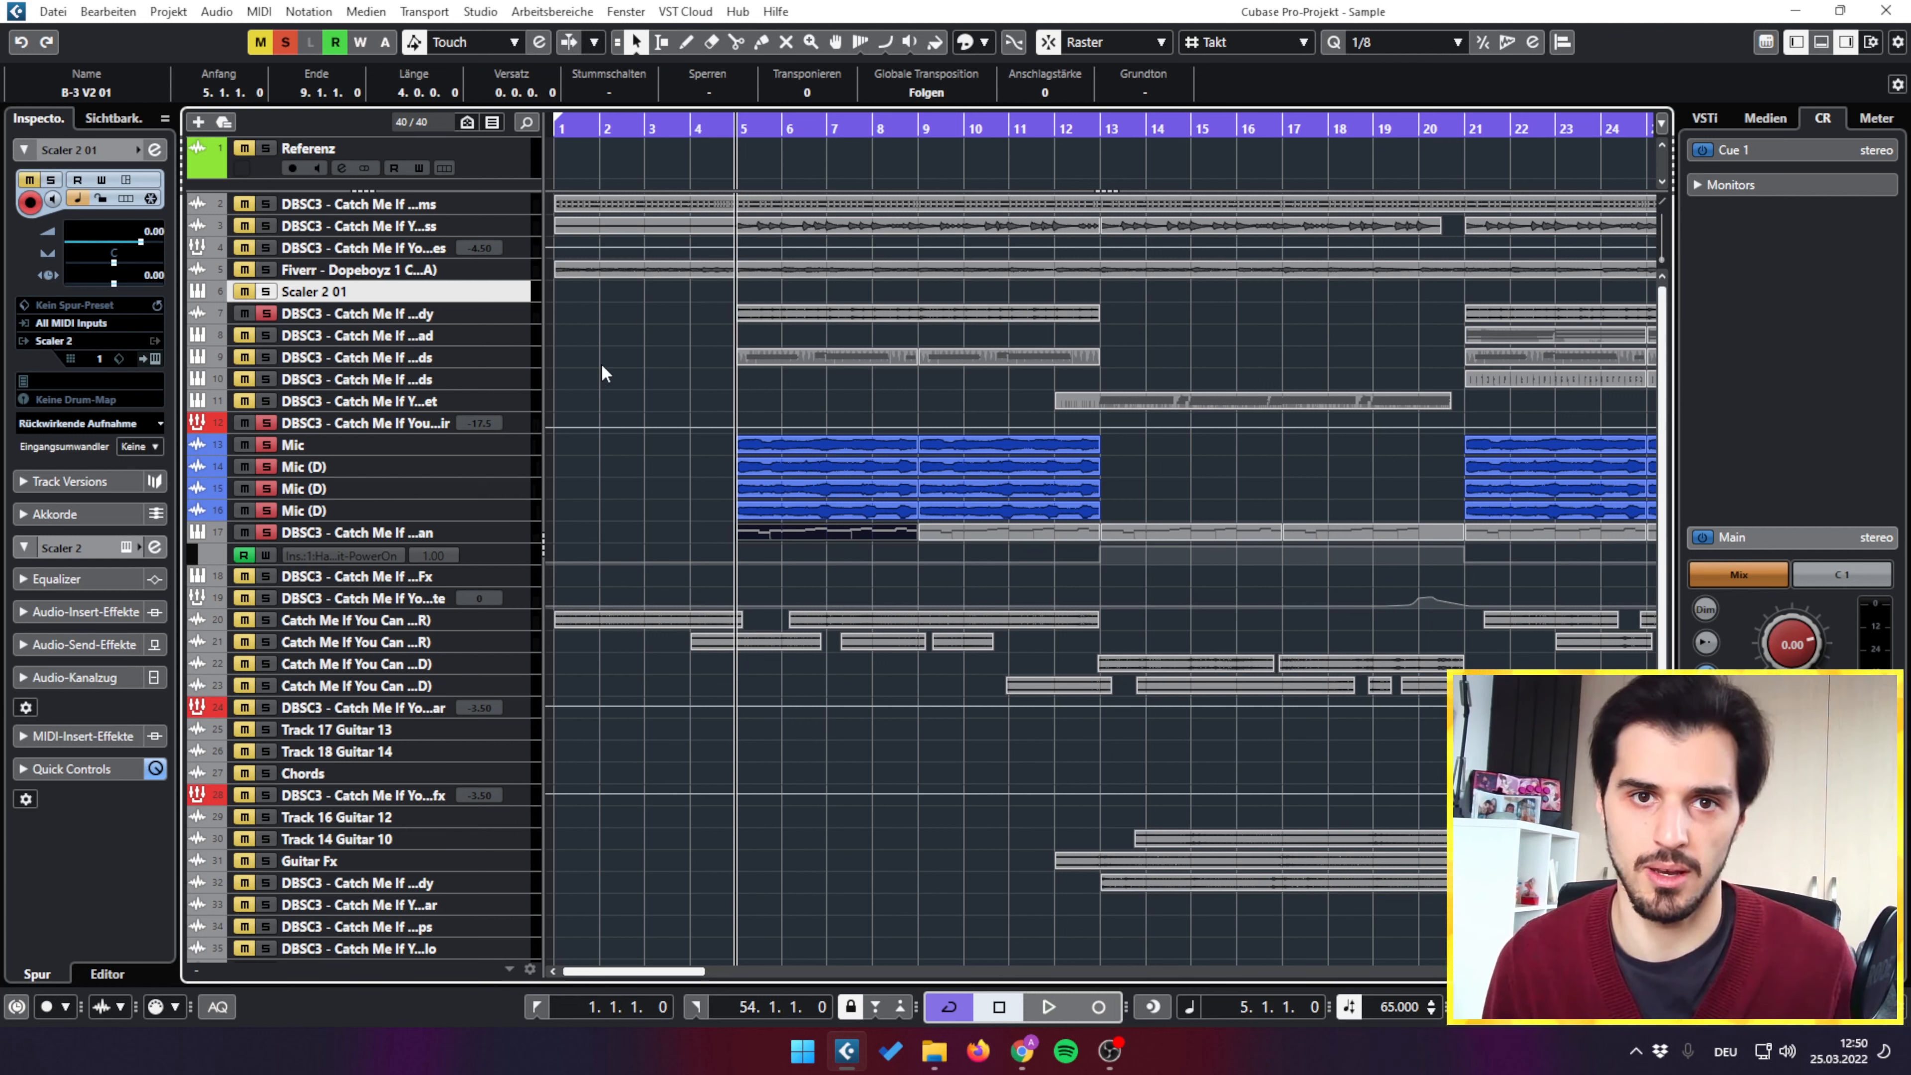
# Step: Select the first B-3 V2 01 clip on track 17 and play it together with the soloed Mic tracks from bar 5
pyautogui.scroll(-3, 632, 369)
pyautogui.scroll(3, 655, 332)
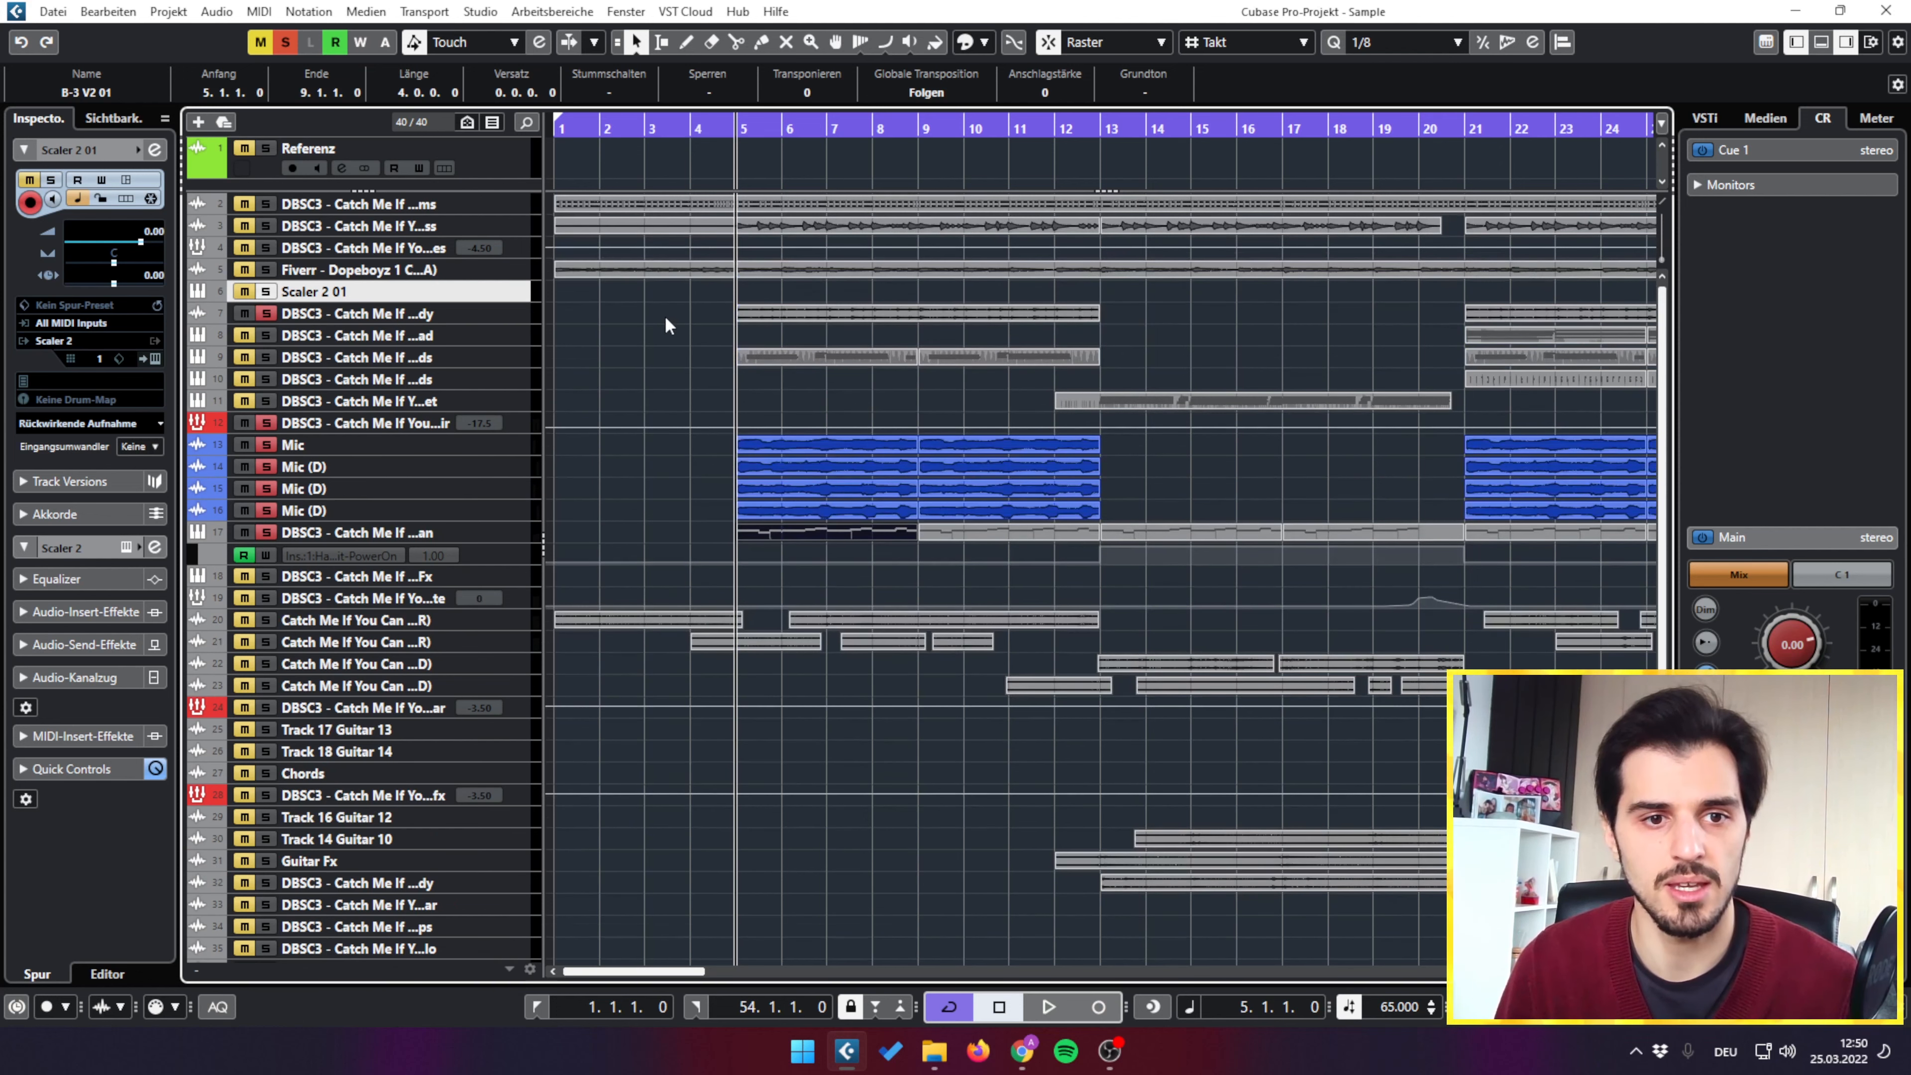
pyautogui.moveTo(727, 129); pyautogui.dragTo(719, 164)
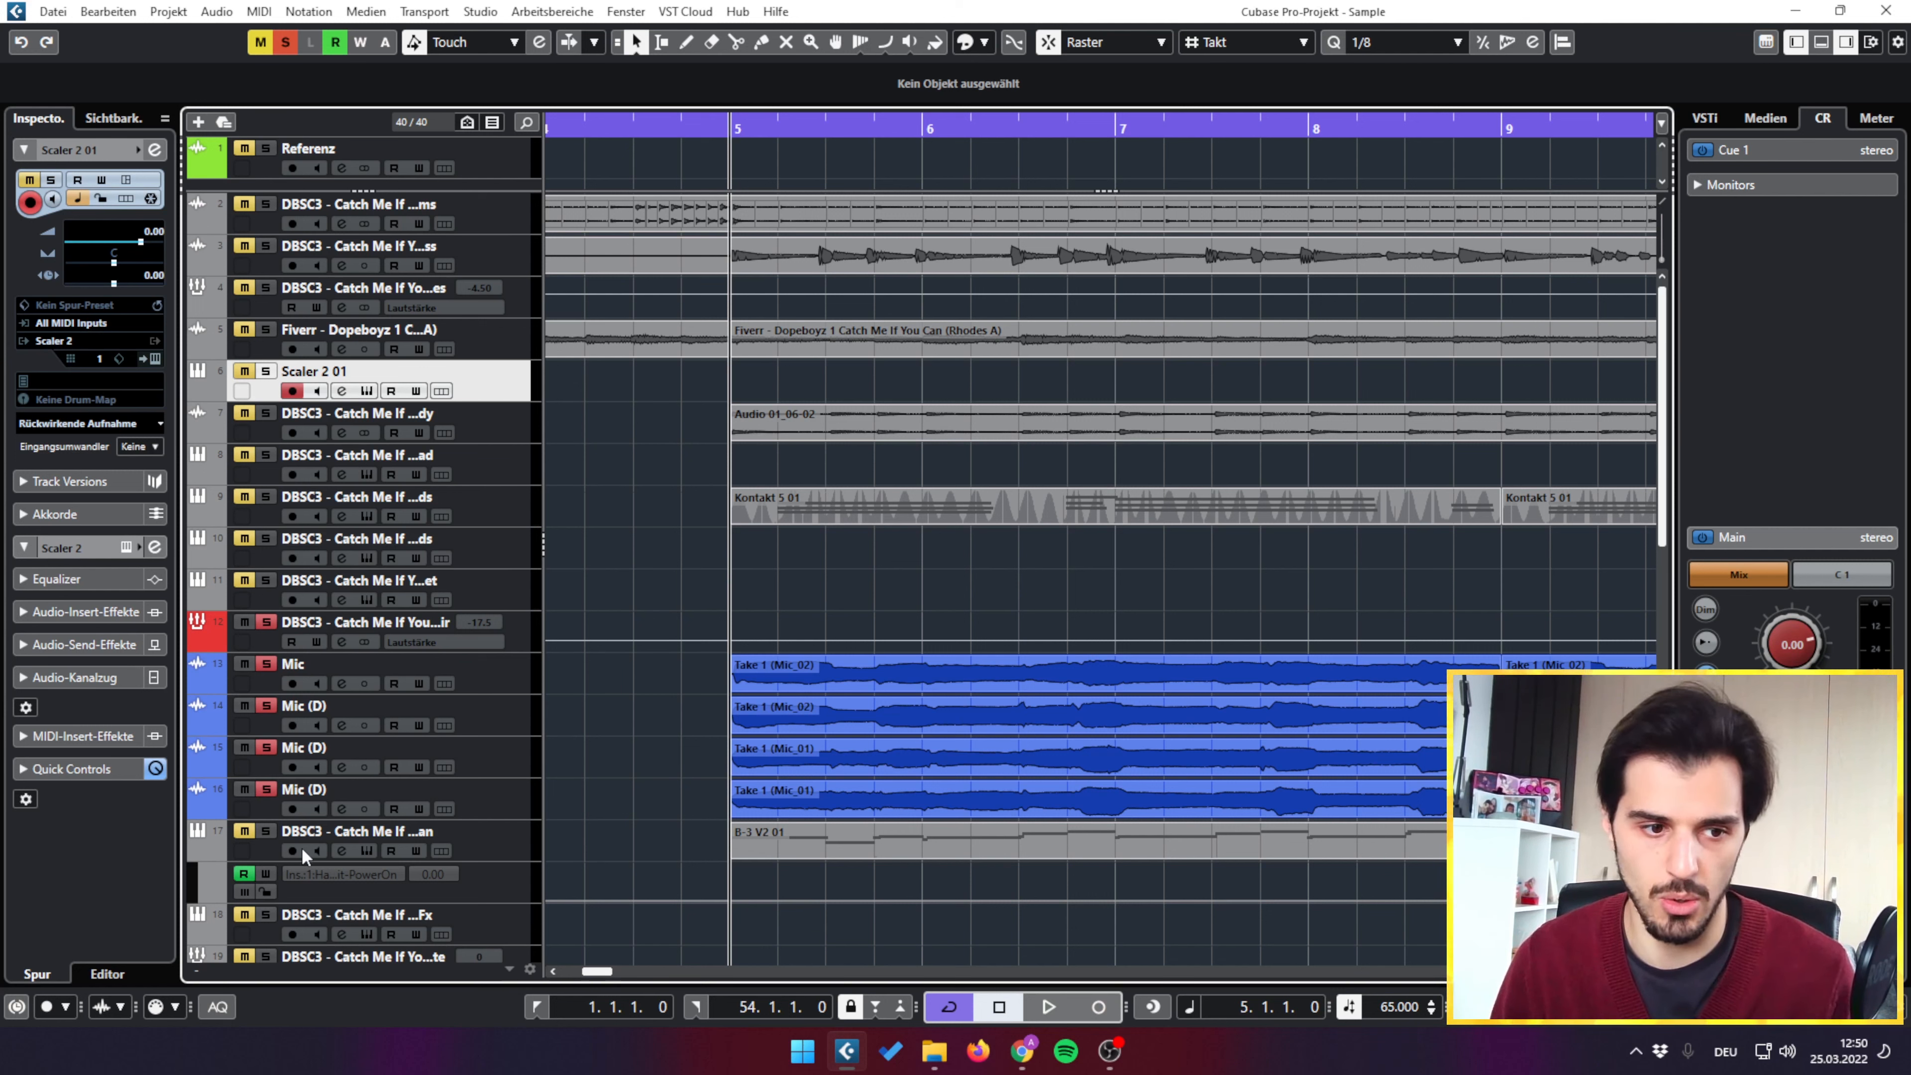
pyautogui.click(781, 853)
pyautogui.press('space')
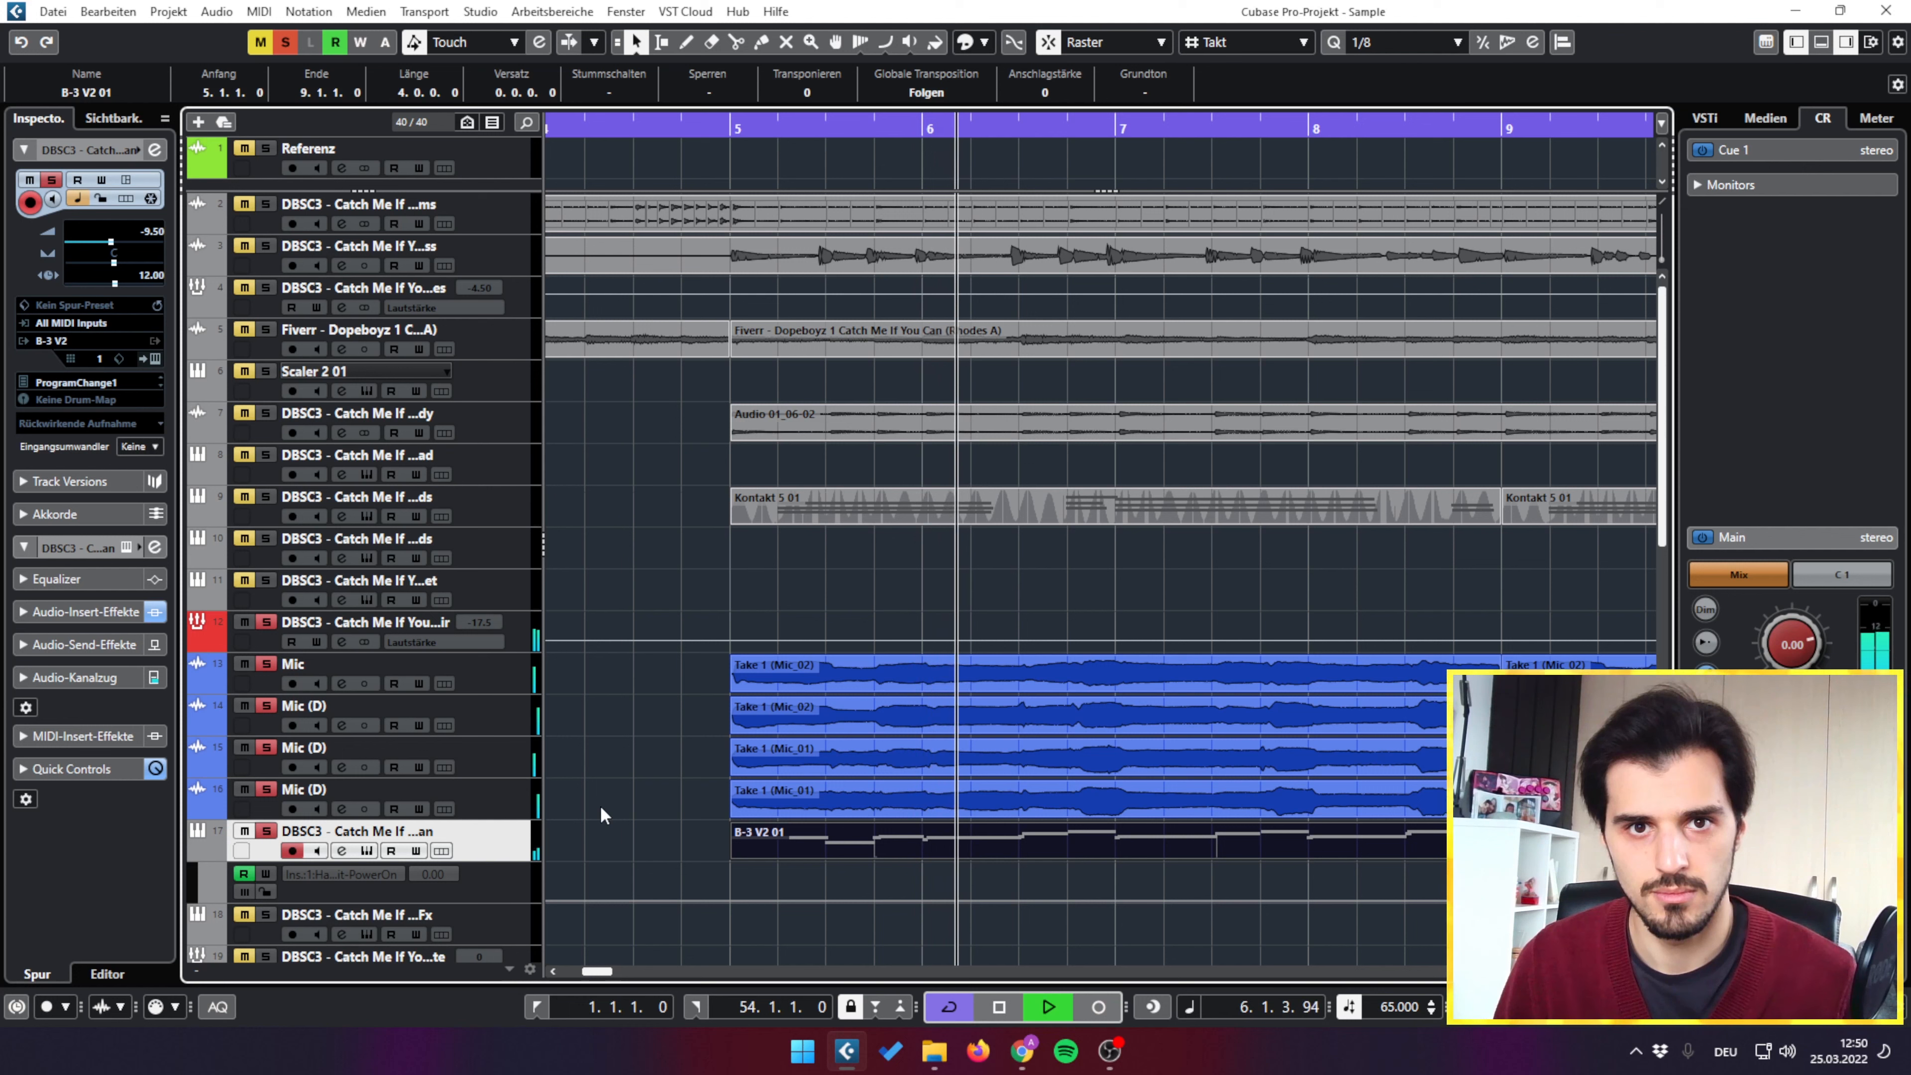
pyautogui.press('space')
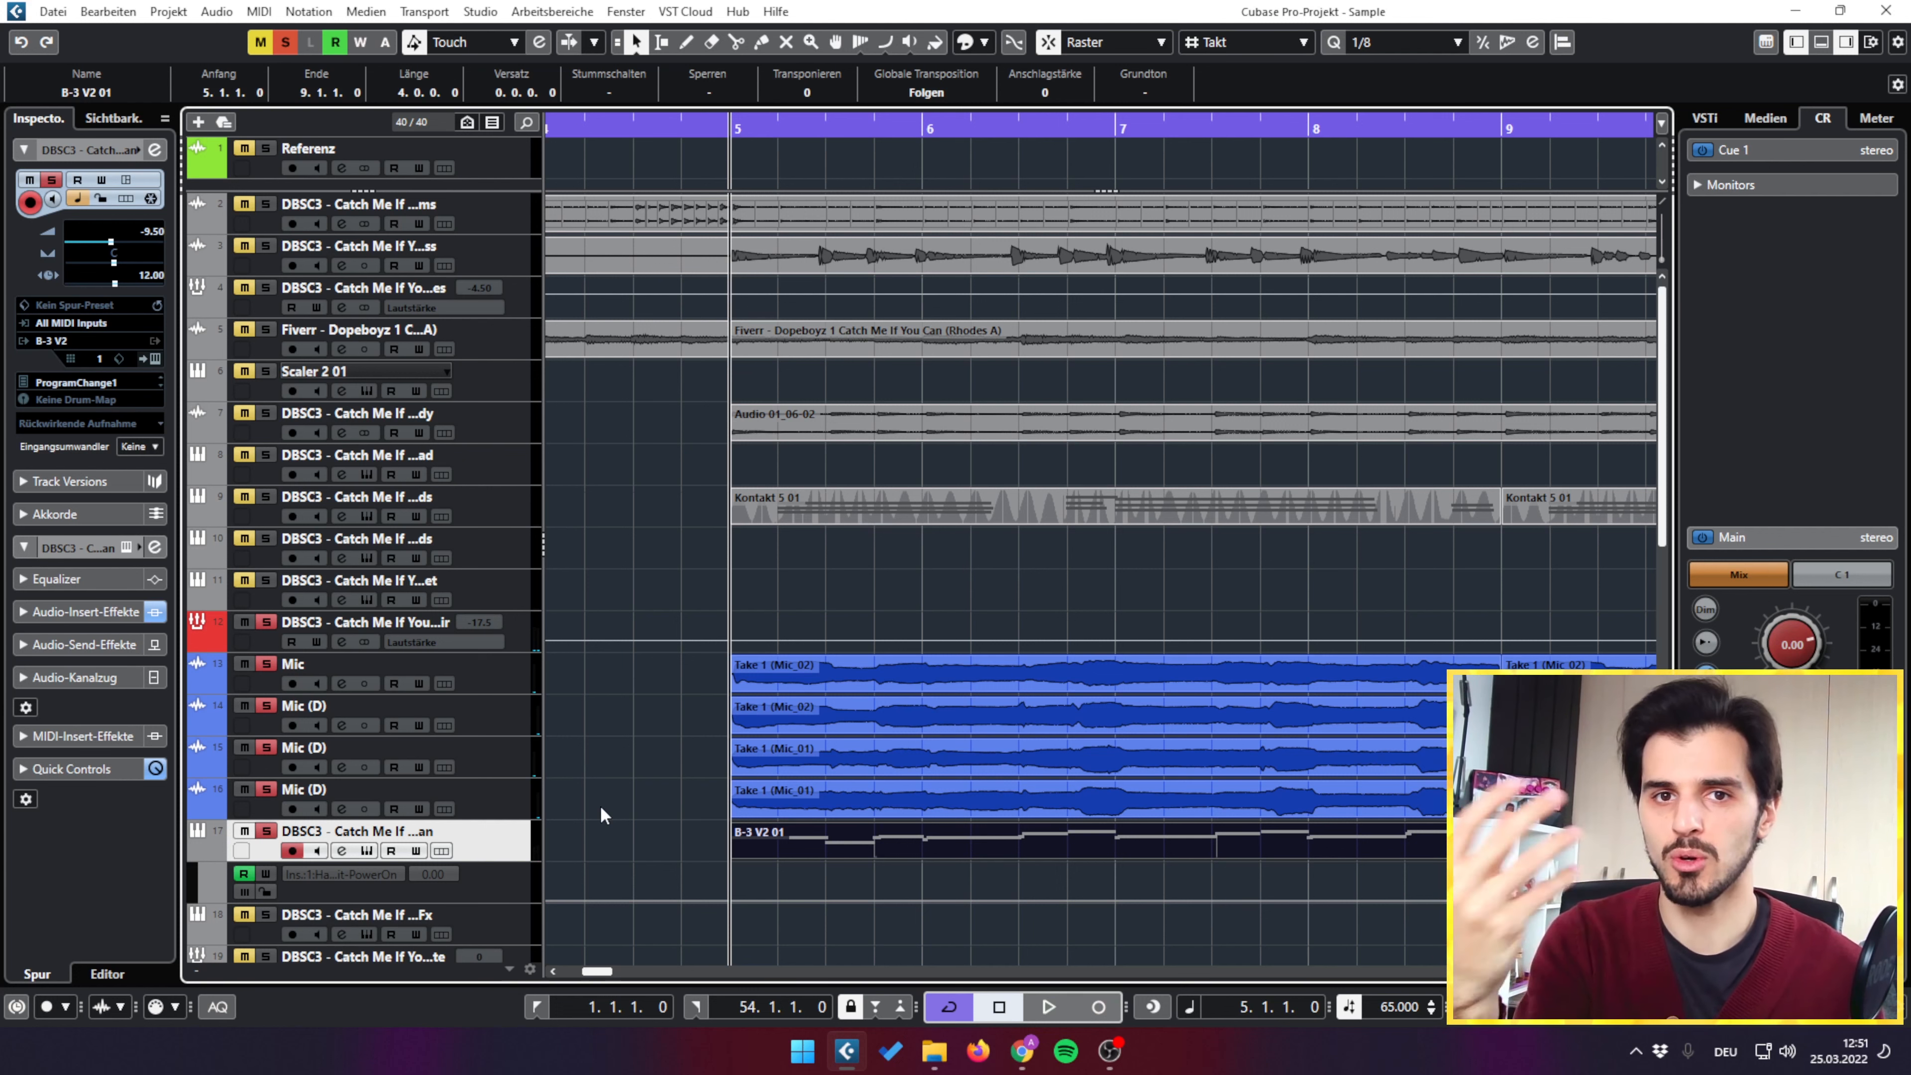
# Step: Add track 7 to the soloed Mic and B-3 V2 tracks, play from bar 5 and deselect the clip
pyautogui.click(266, 412)
pyautogui.press('space')
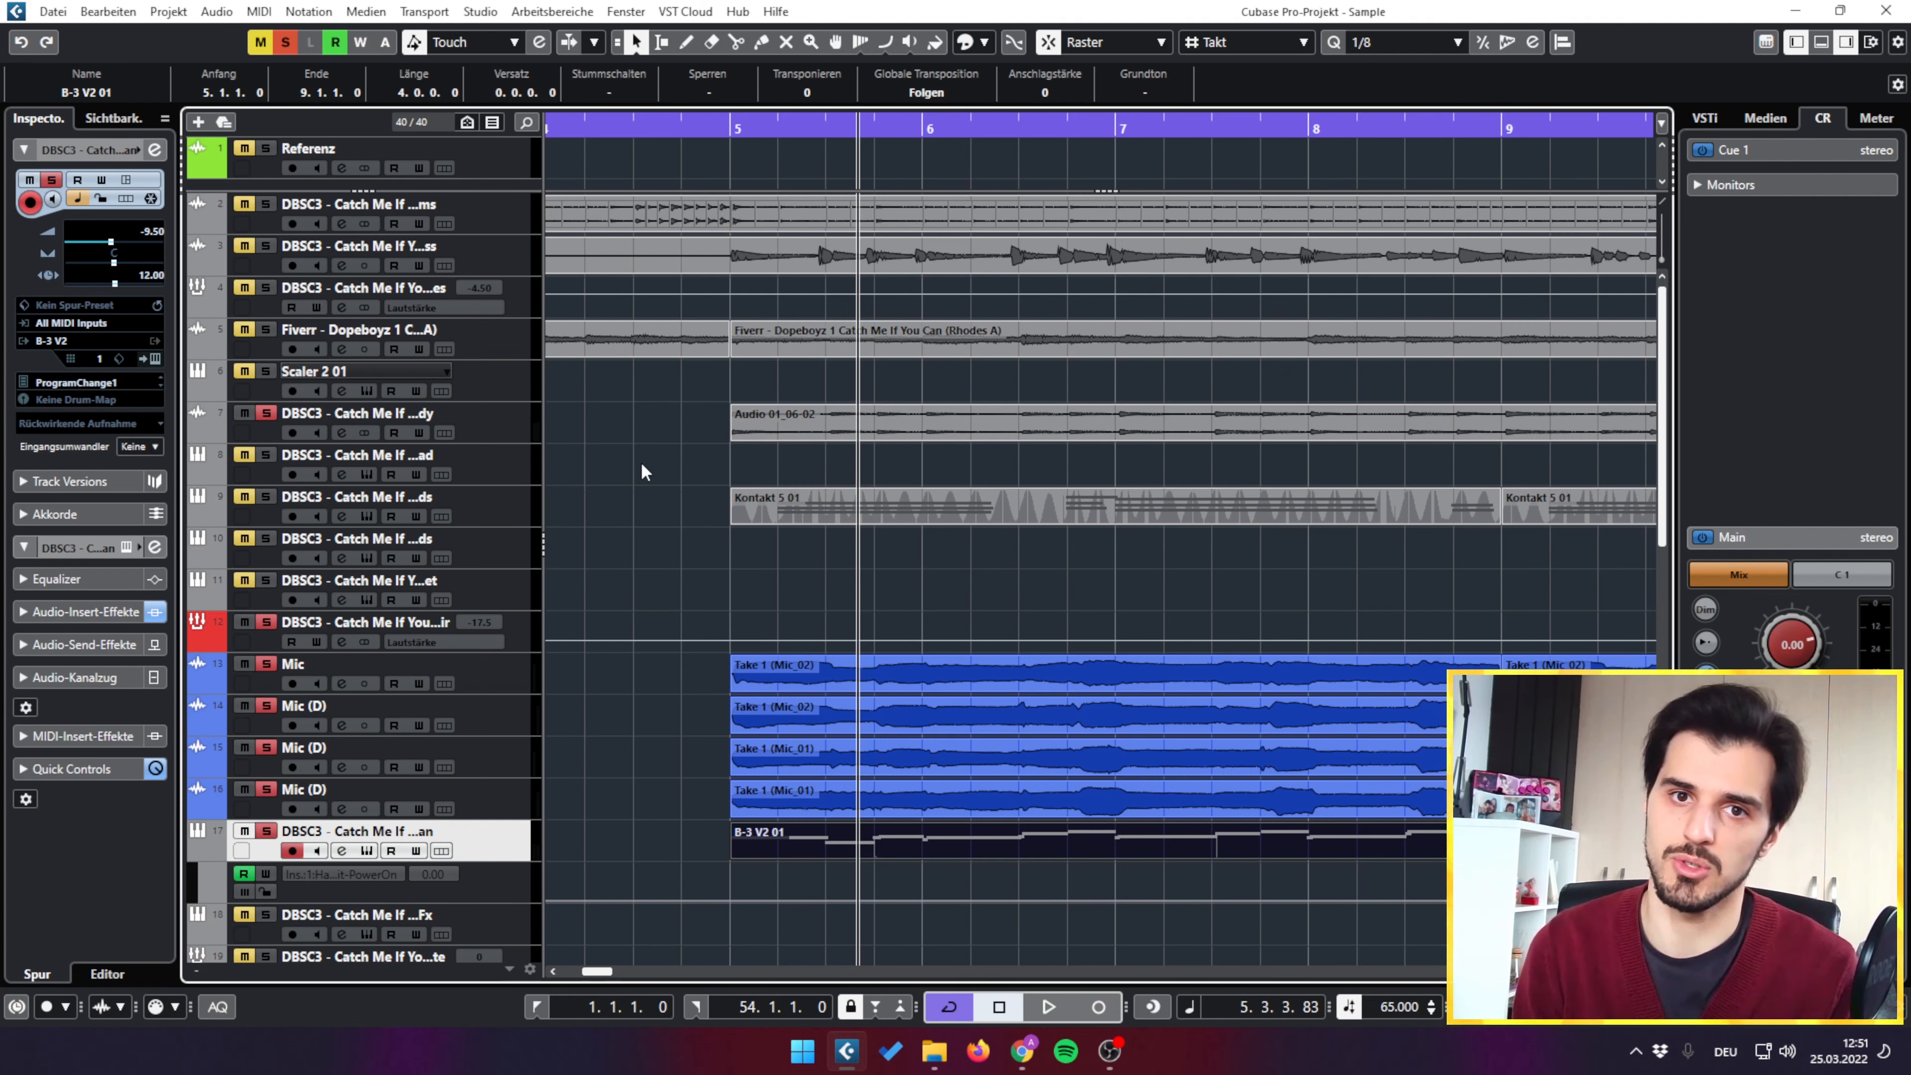
pyautogui.click(642, 464)
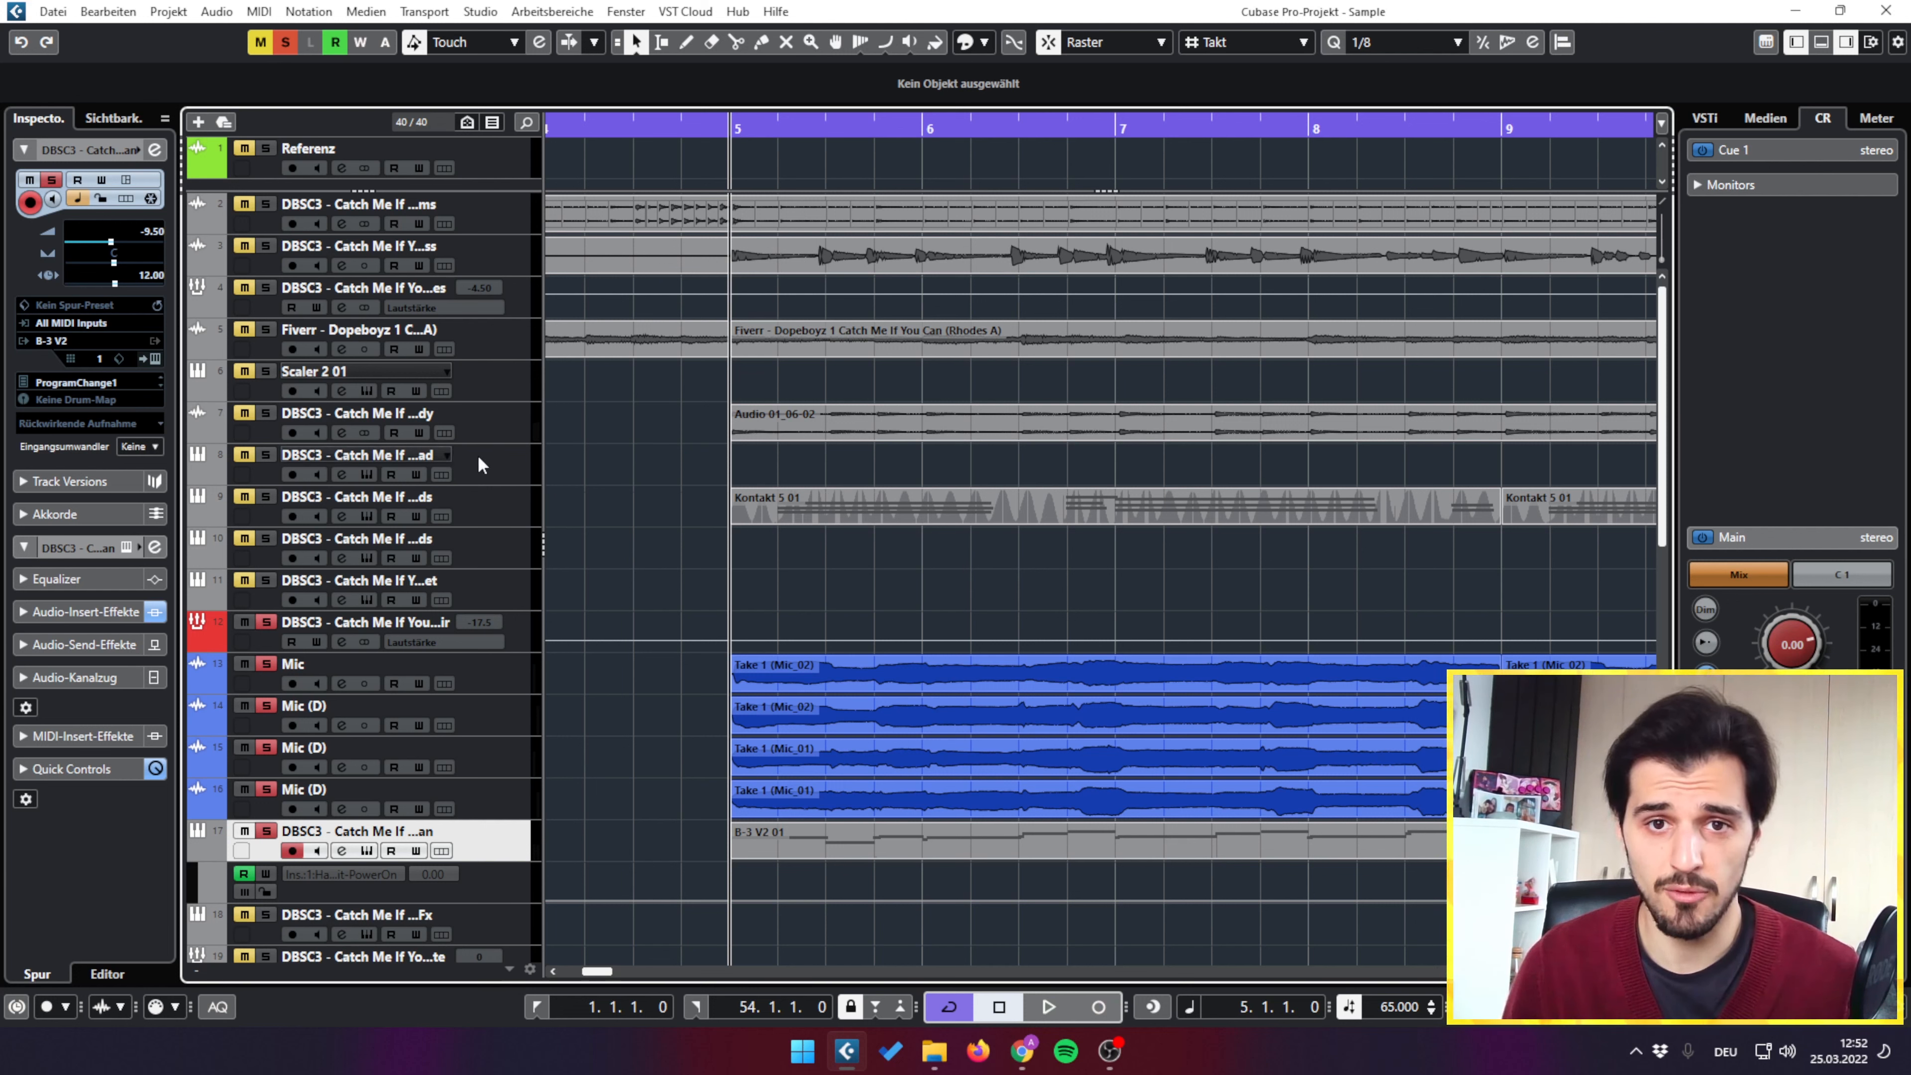
# Step: Select the first Take 1 clip on the upper Mic (D) track and play the soloed Mic and B-3 V2 tracks
pyautogui.click(779, 708)
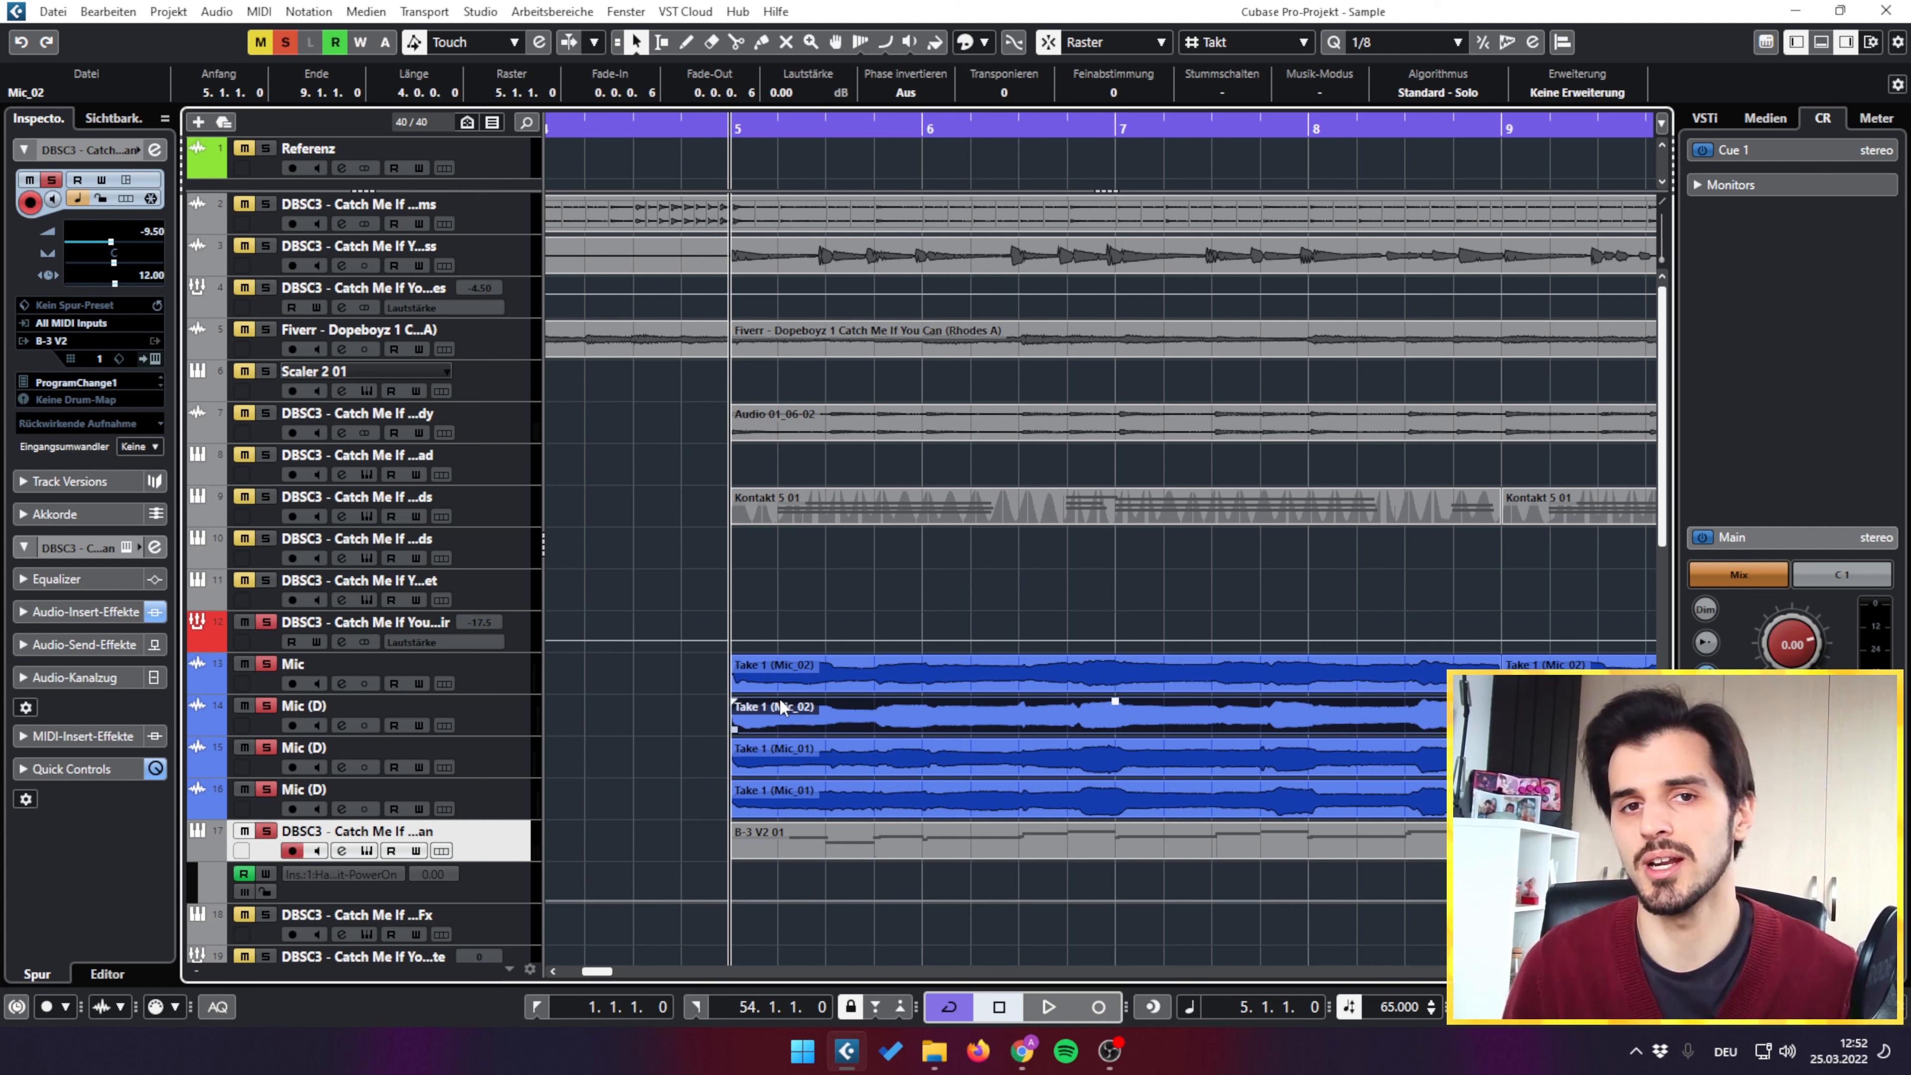
pyautogui.press('space')
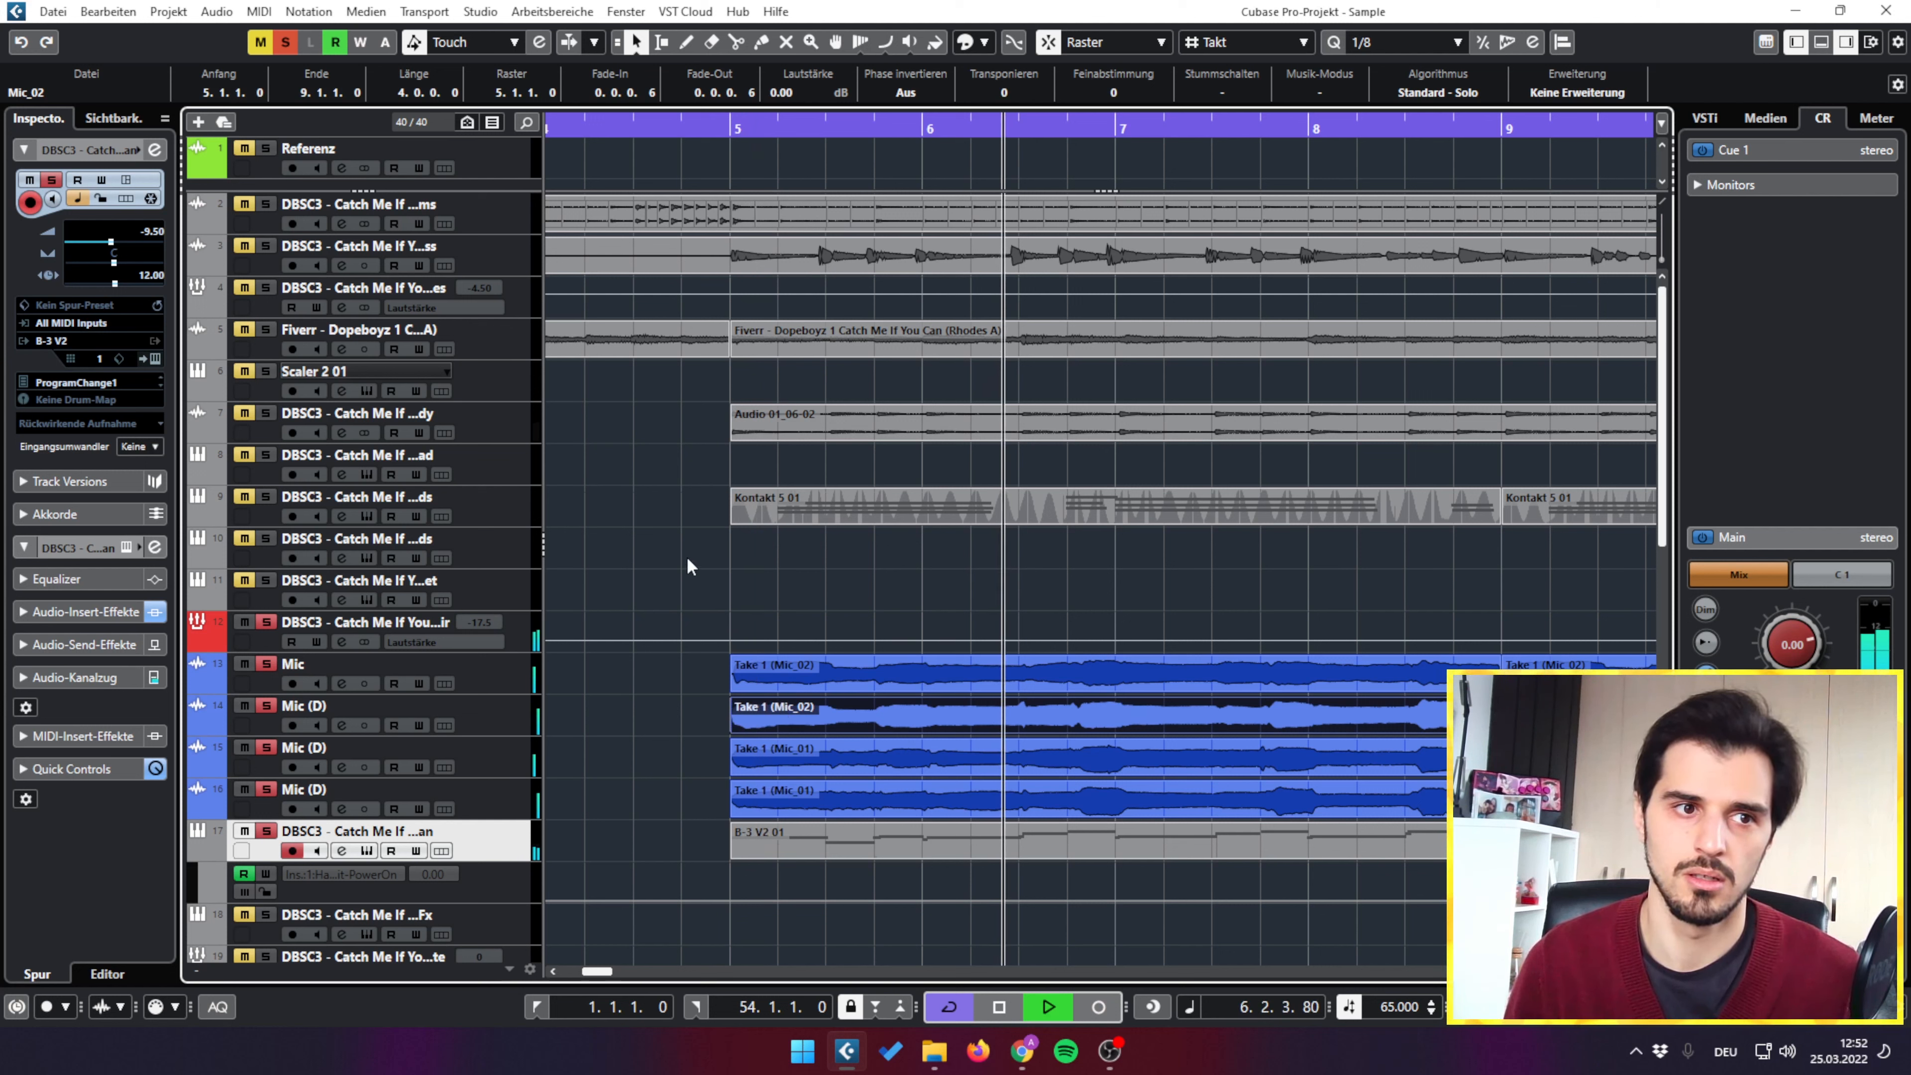
pyautogui.press('space')
# Step: Clear all solo and mute states in the project and deselect the clip
pyautogui.click(286, 42)
pyautogui.click(260, 41)
pyautogui.click(597, 503)
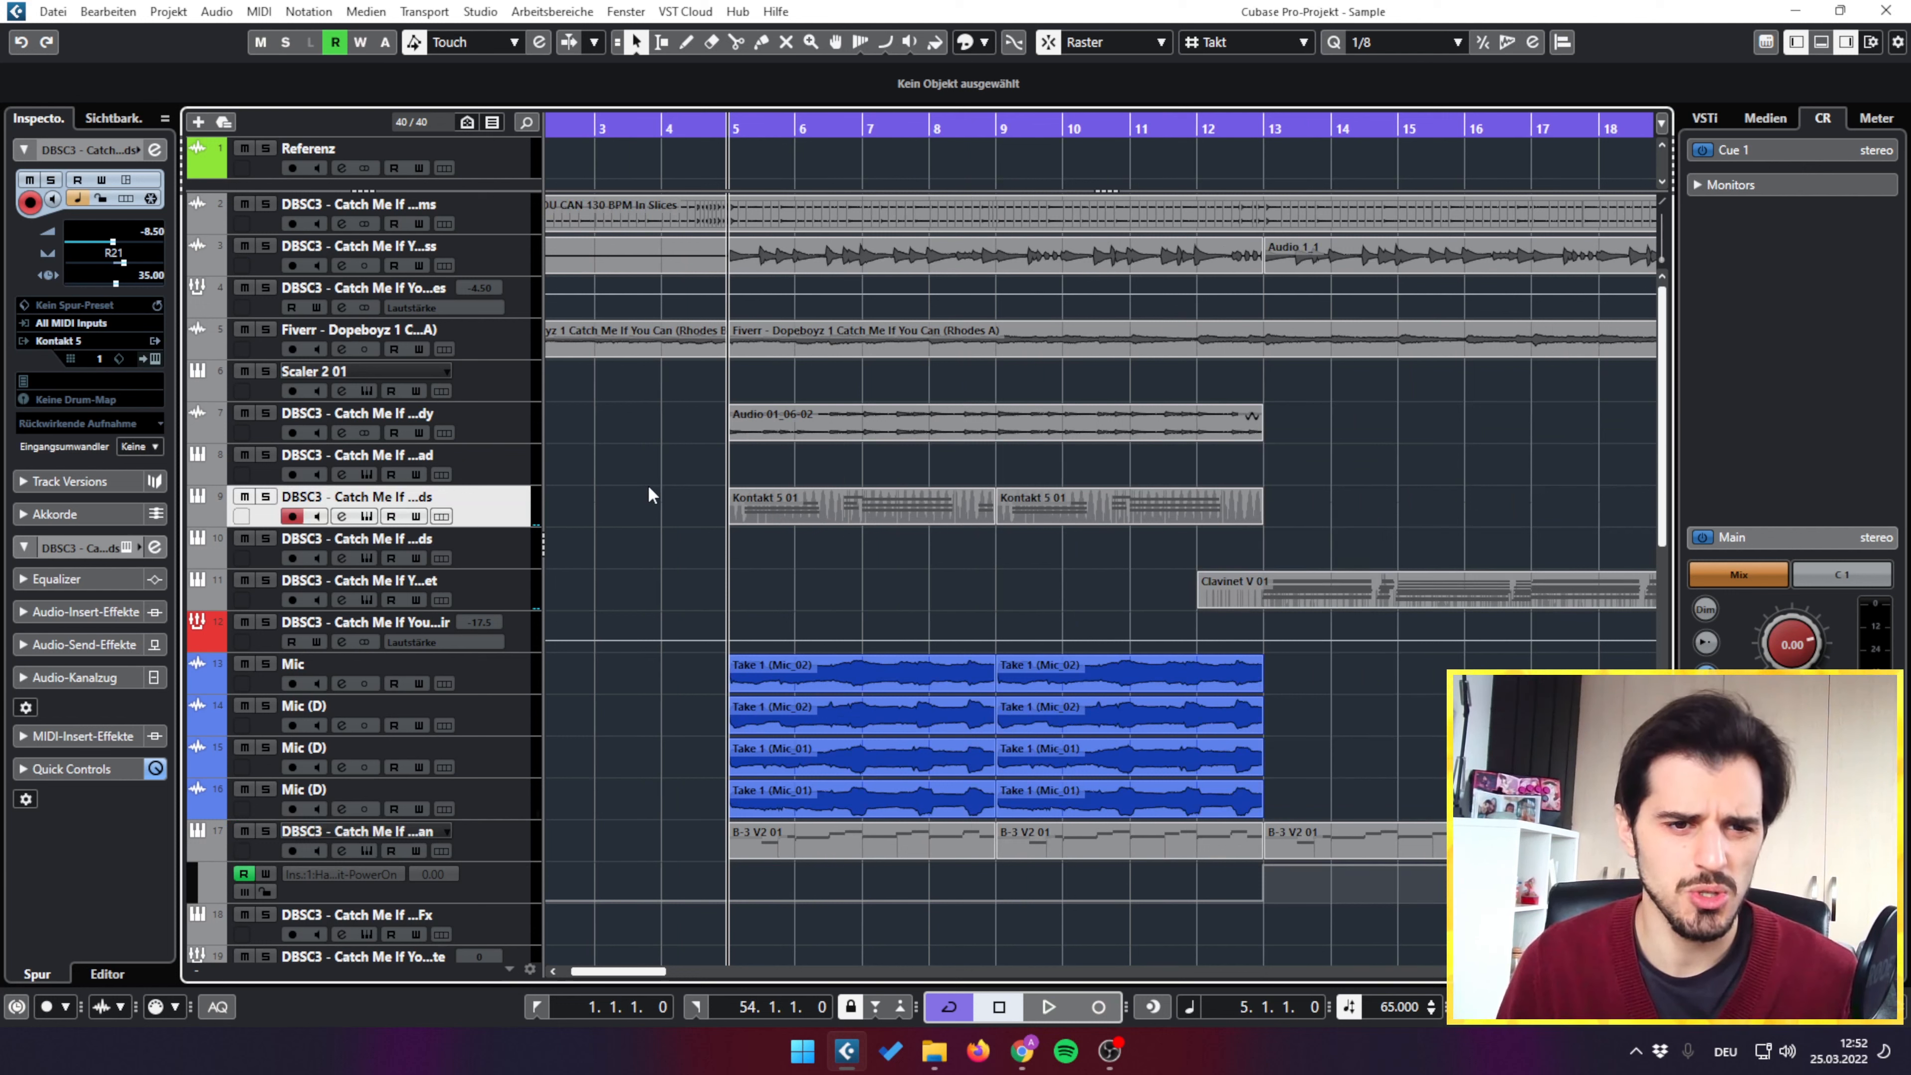
# Step: Audition the Kontakt 5 track 9 in solo, remove its solo and play the full mix from bar 5
pyautogui.click(265, 497)
pyautogui.press('space')
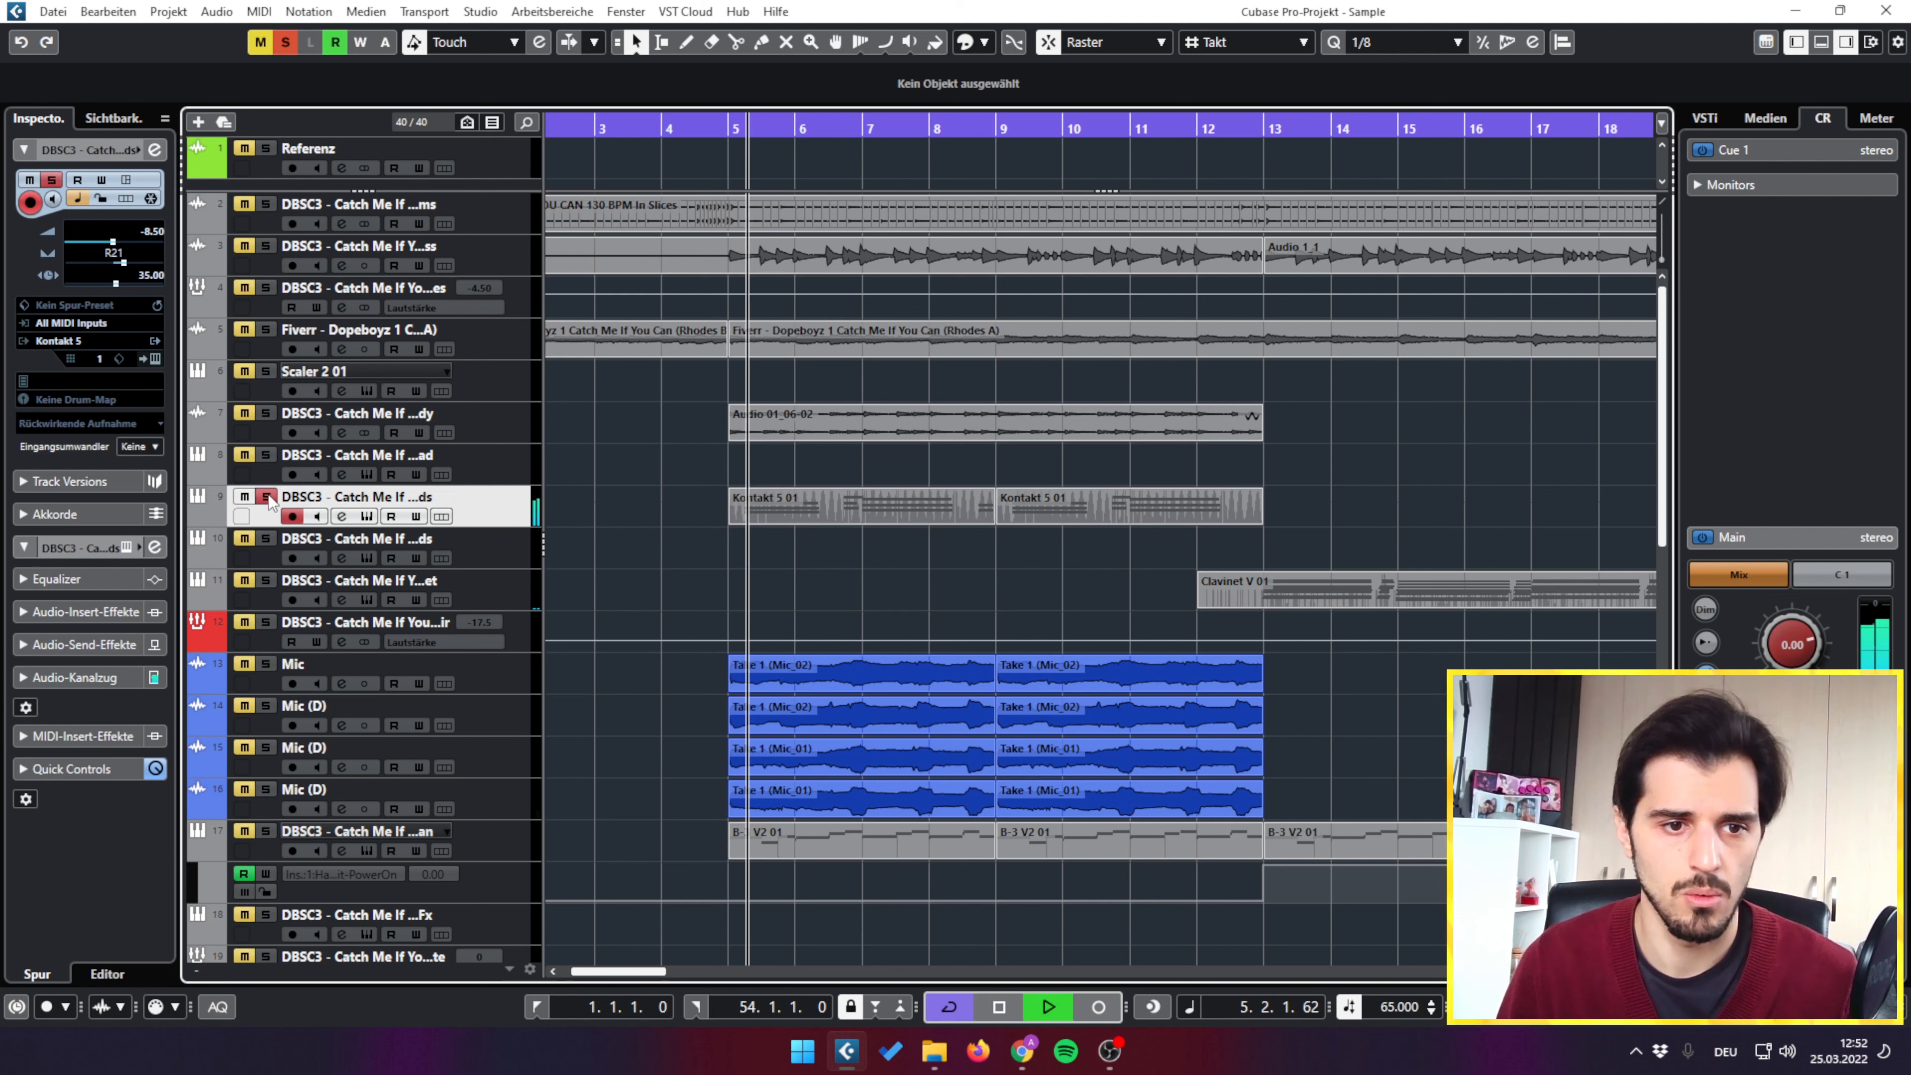
pyautogui.click(266, 497)
pyautogui.click(723, 164)
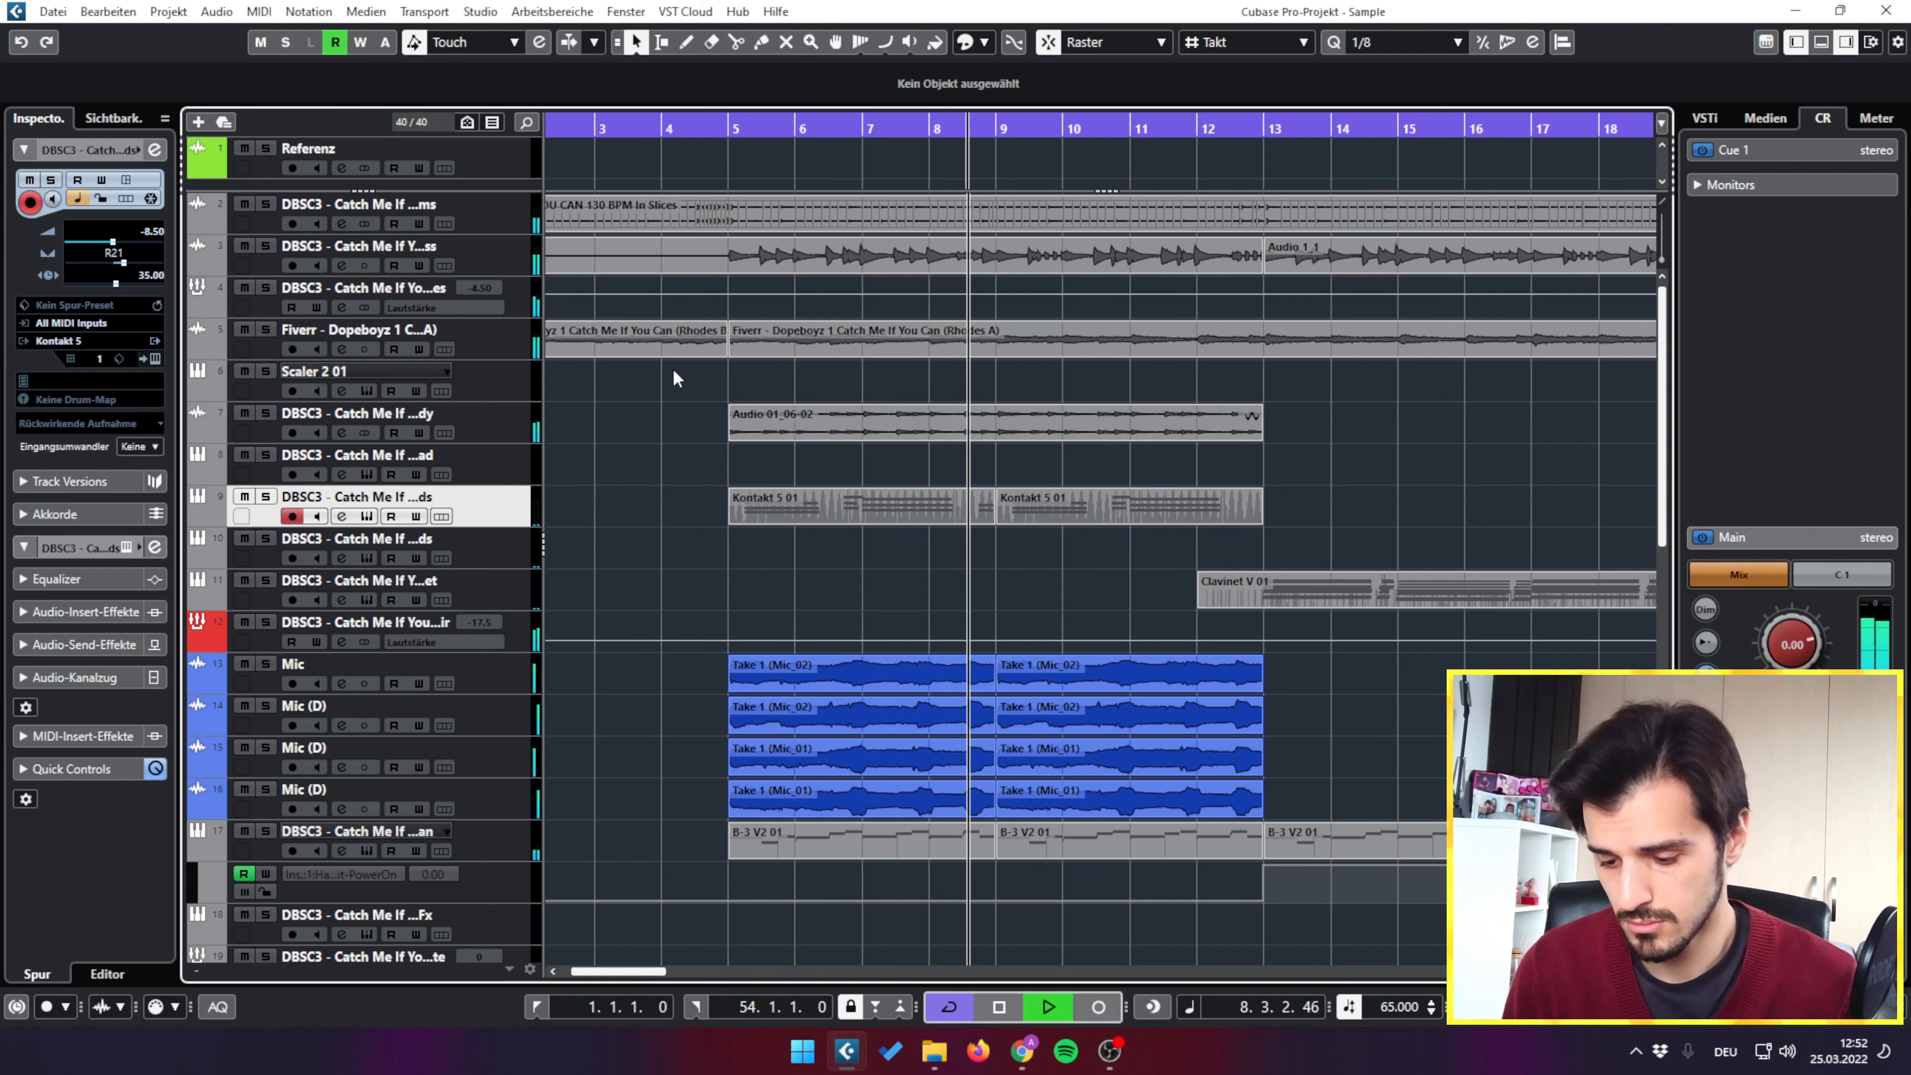
# Step: Look over the lower guitar tracks and play the full mix from bar 13
pyautogui.scroll(-10, 1098, 585)
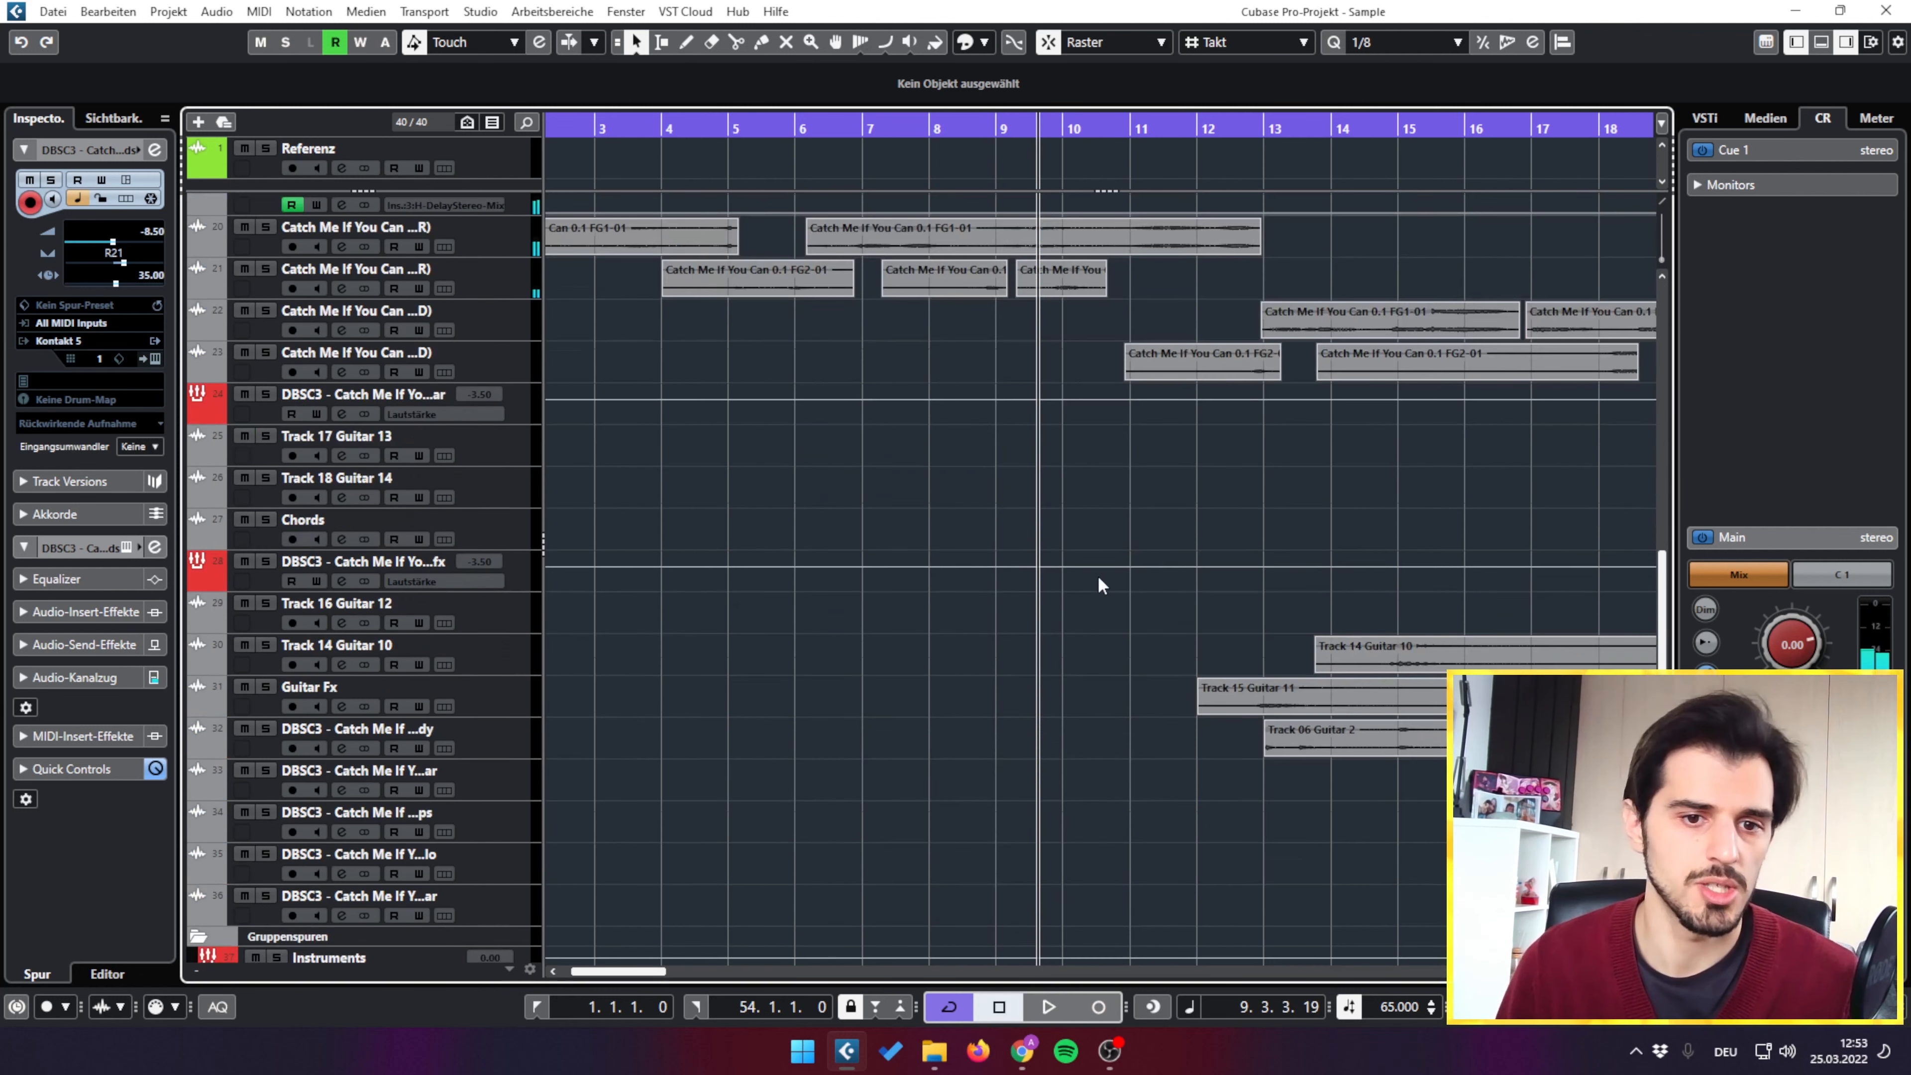
pyautogui.moveTo(1146, 511); pyautogui.dragTo(1128, 476)
pyautogui.scroll(8, 866, 301)
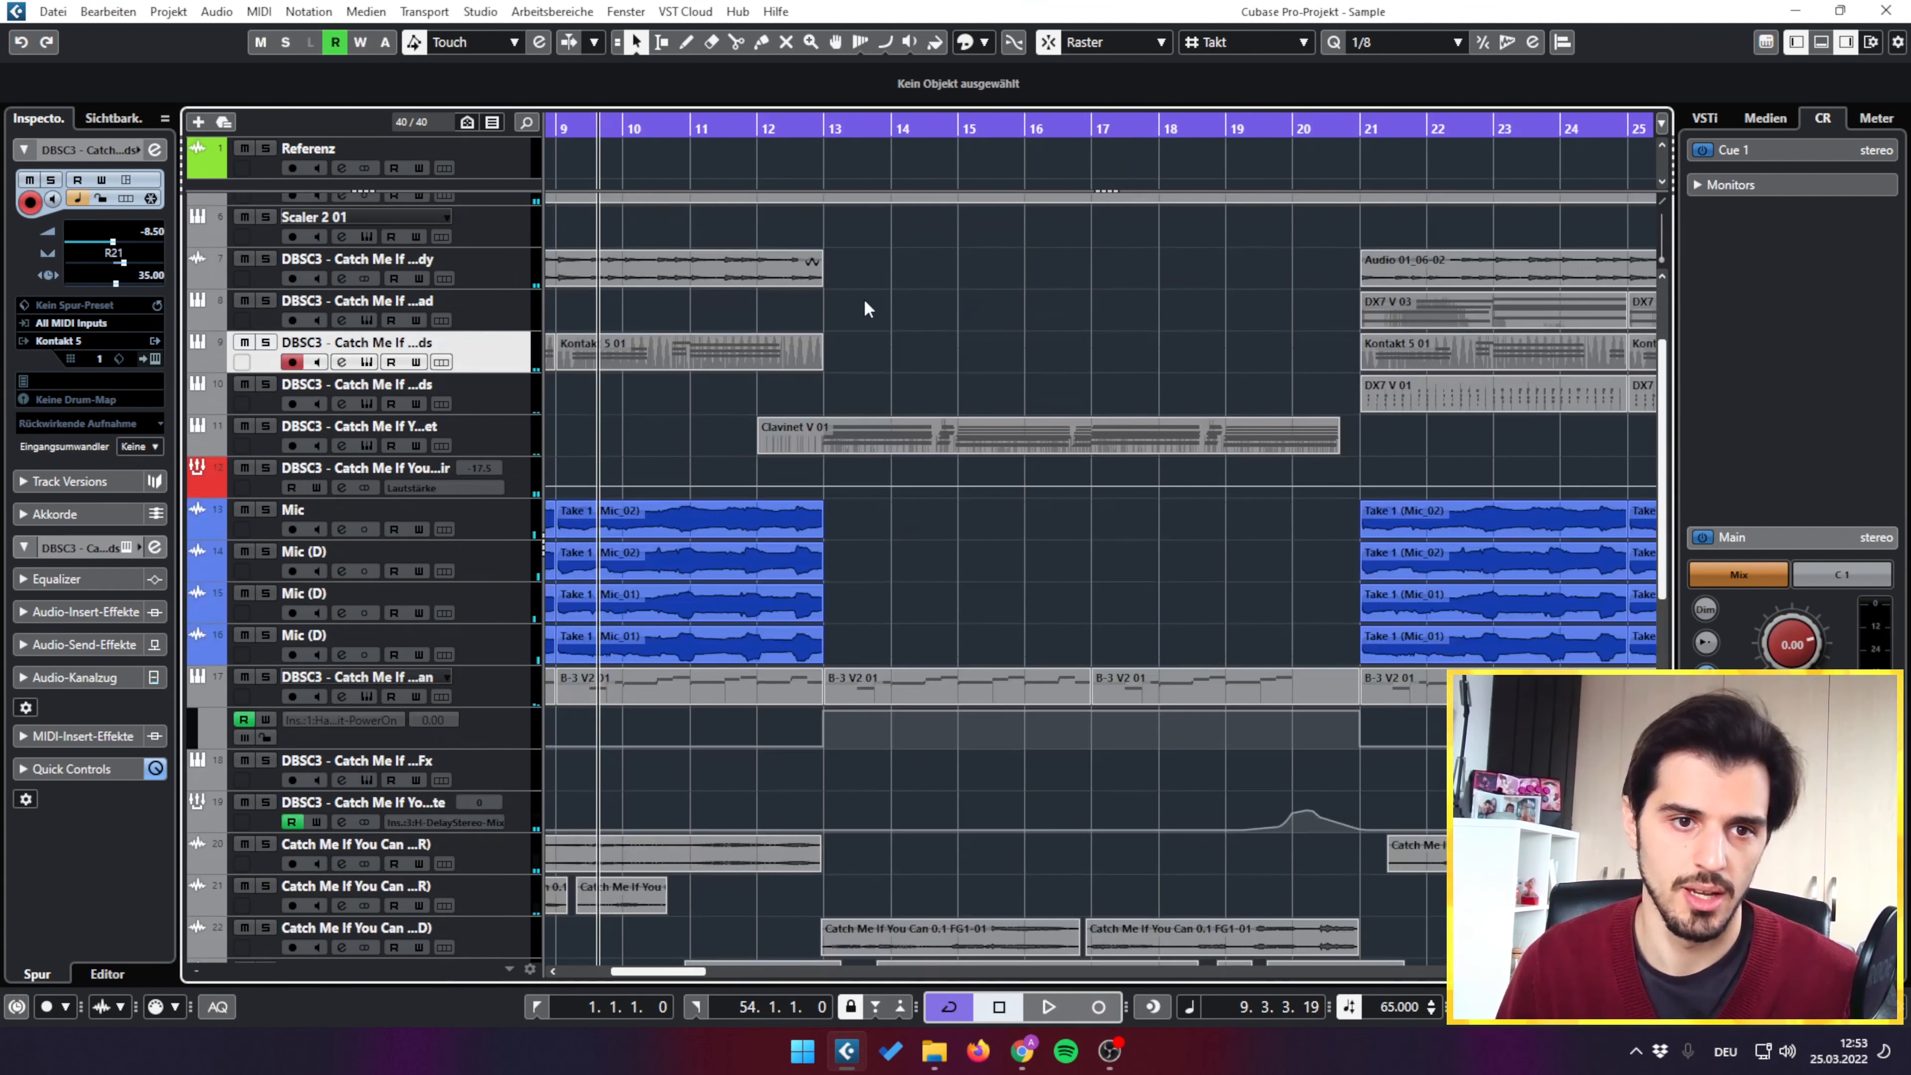
pyautogui.moveTo(768, 131); pyautogui.dragTo(507, 113)
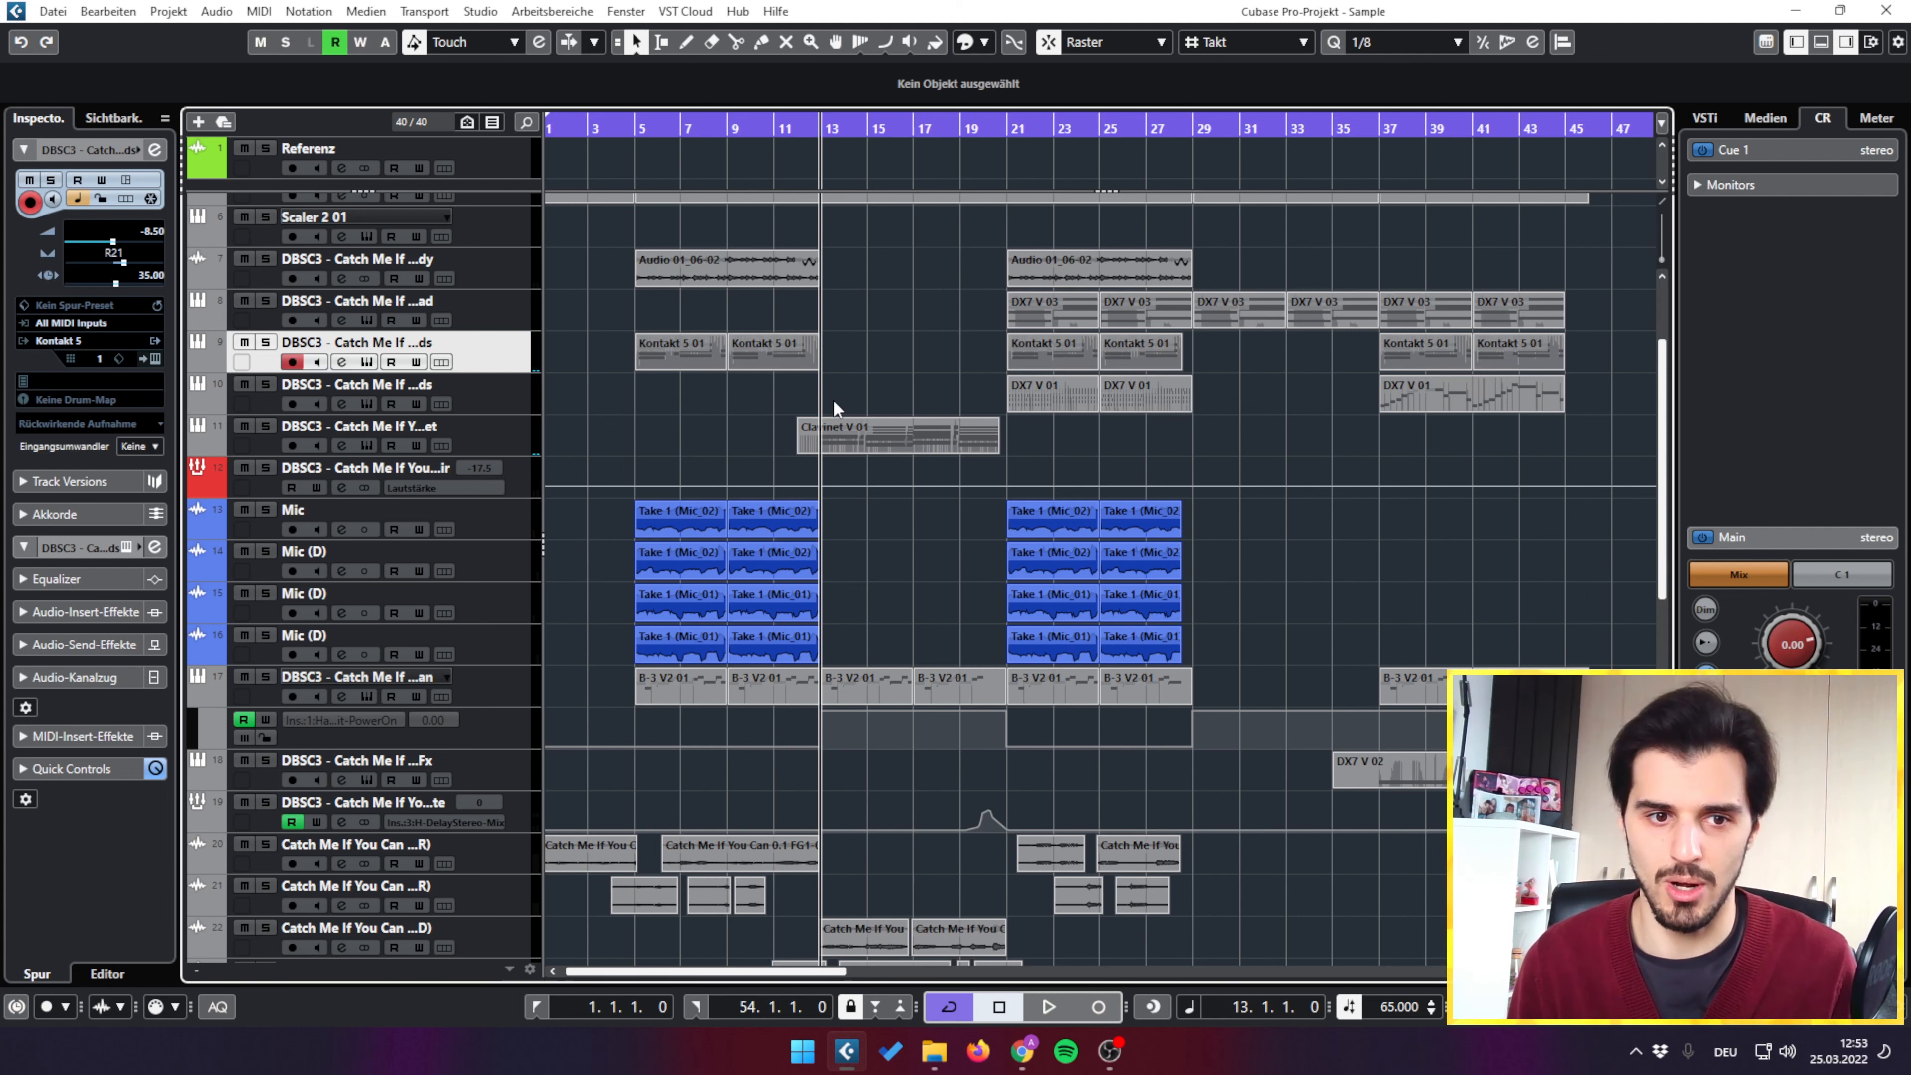
pyautogui.scroll(-5, 833, 399)
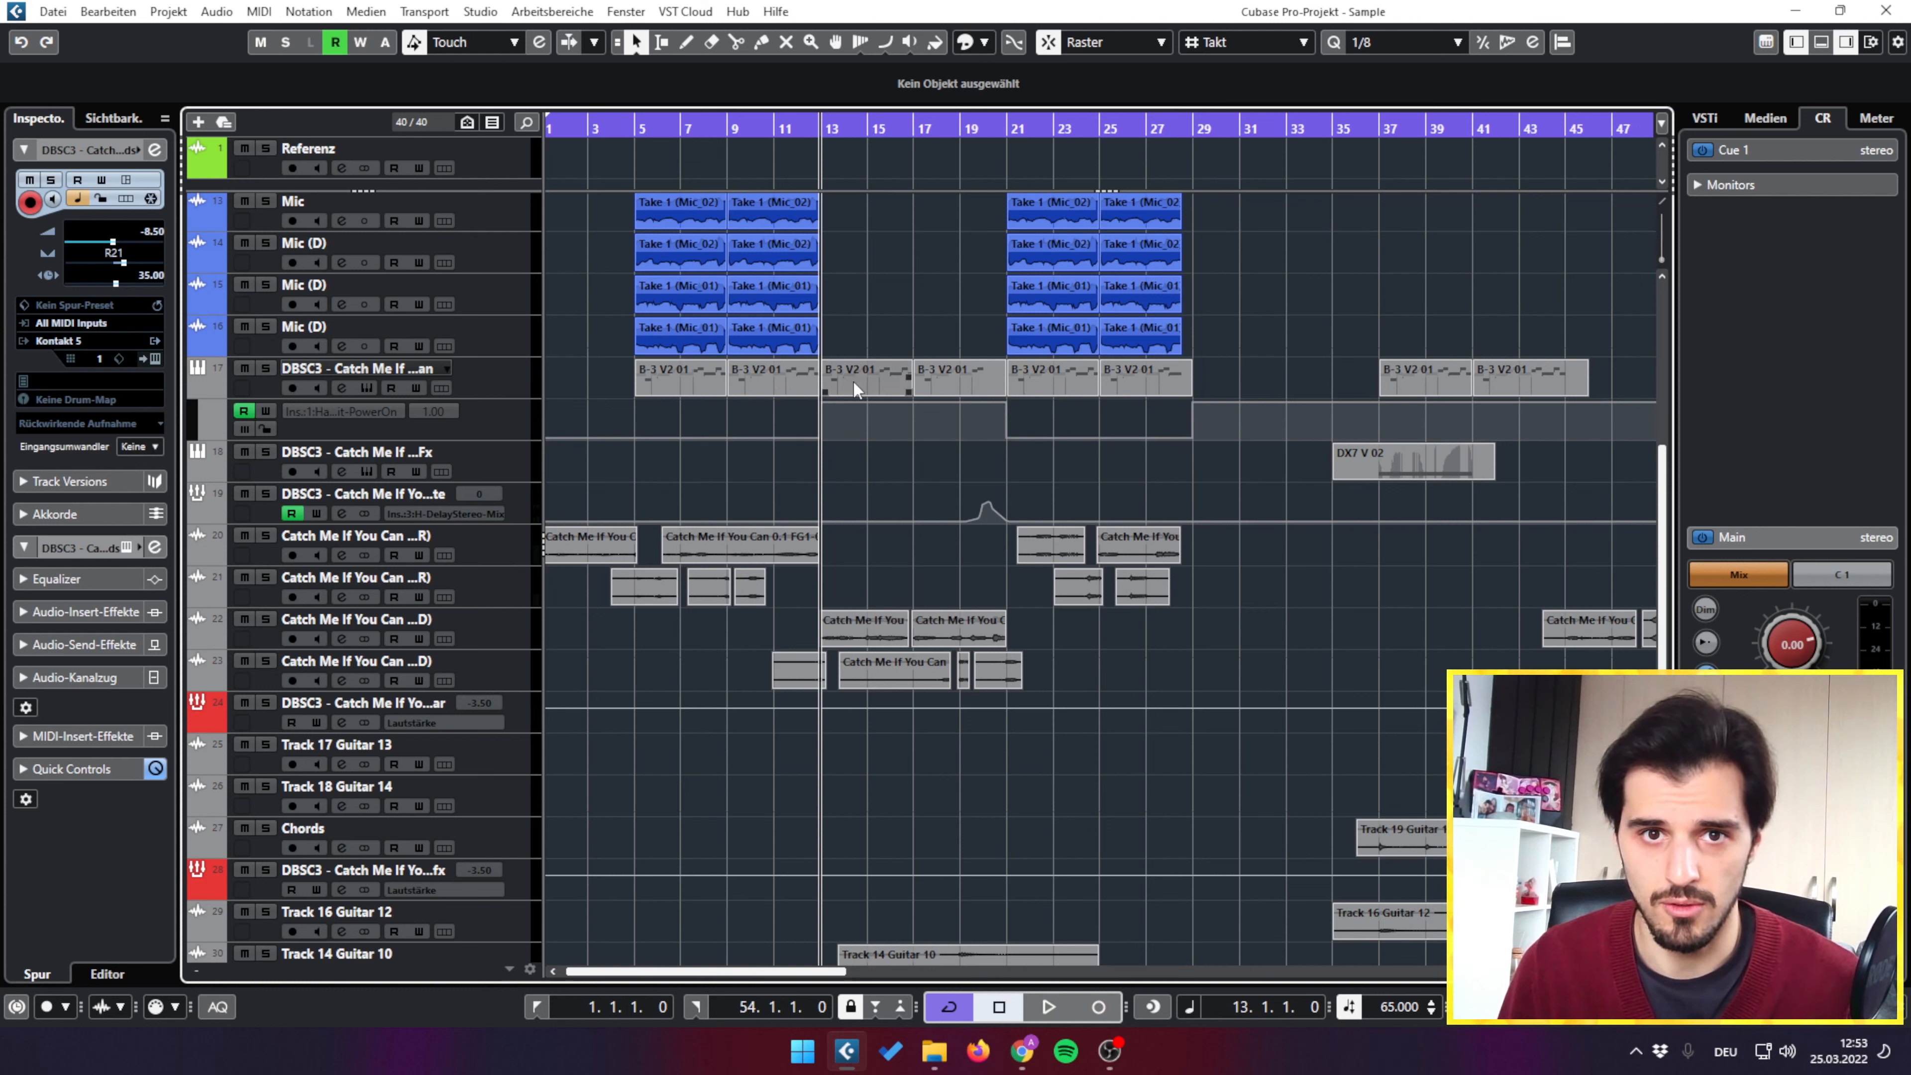
pyautogui.press('space')
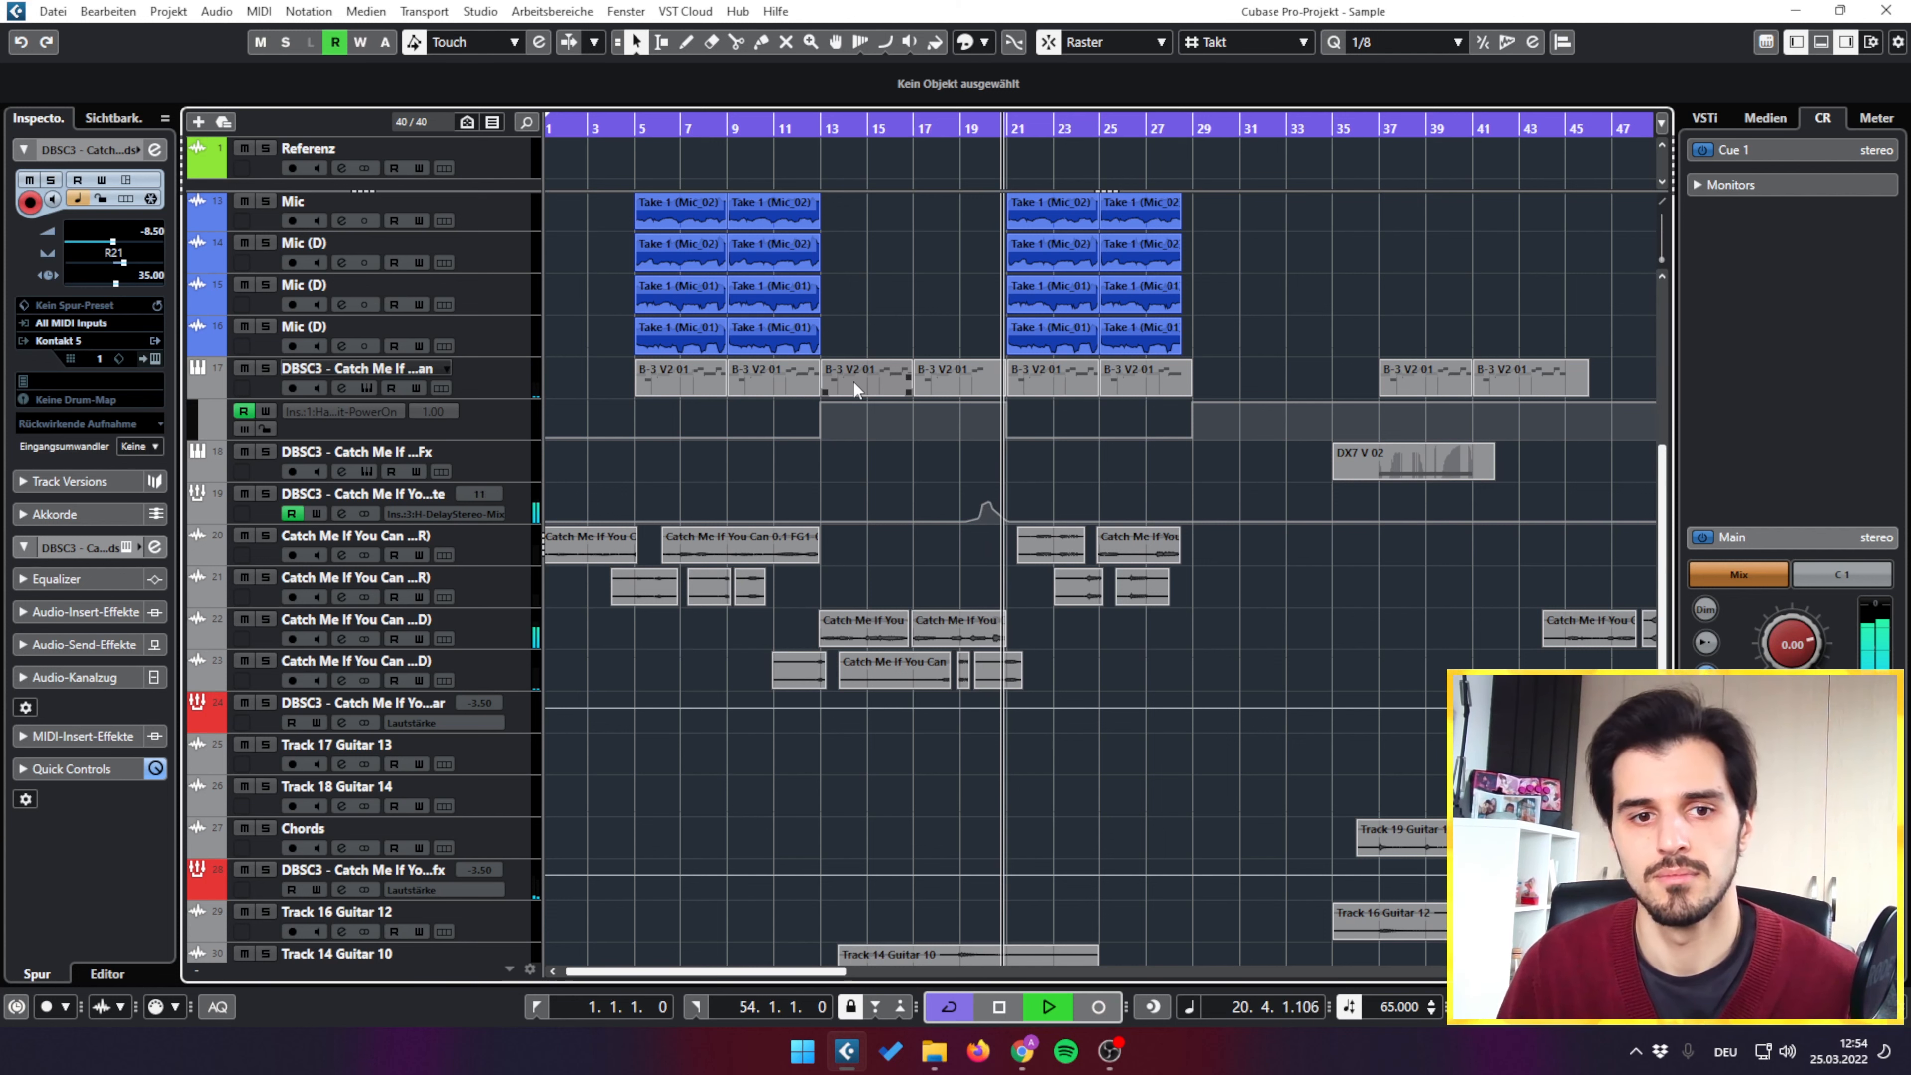
# Step: Stop the running playback and play the full mix from bar 19 through the transition towards bar 21
pyautogui.press('space')
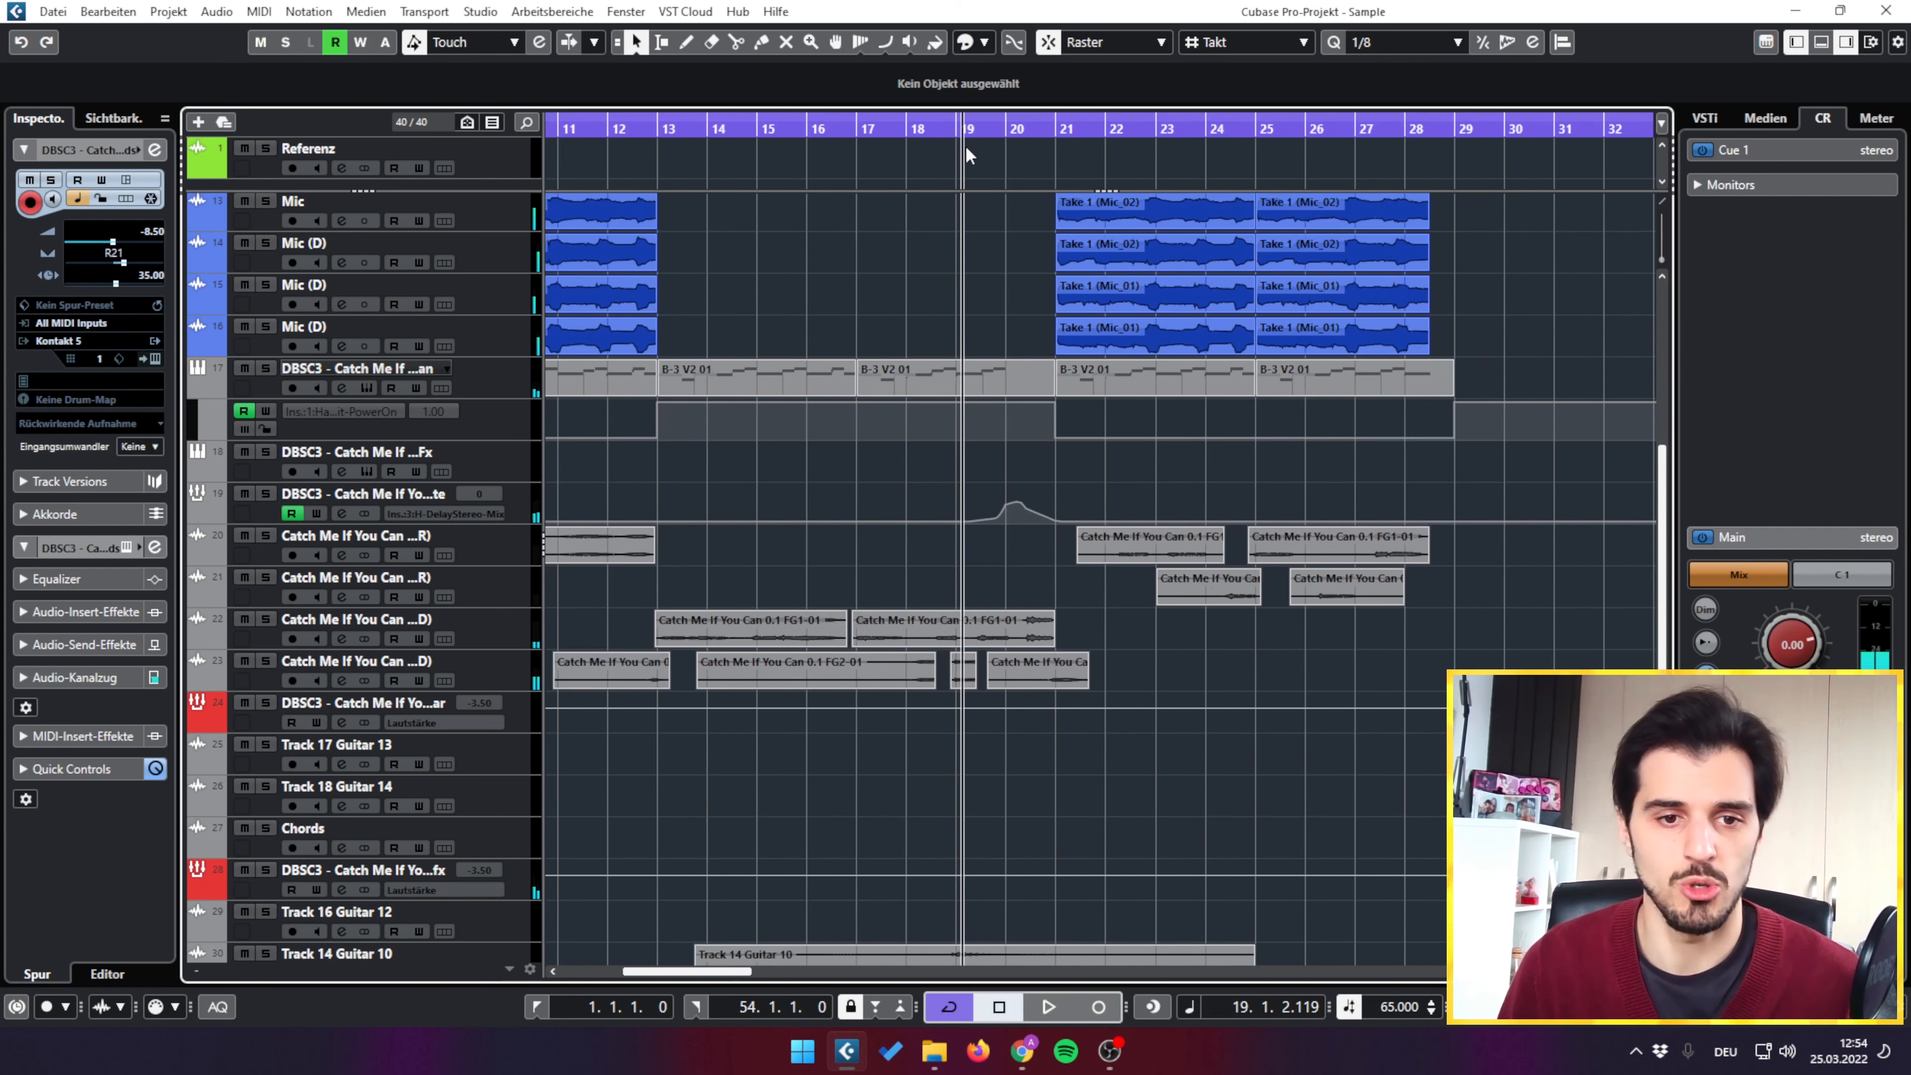
pyautogui.press('h')
pyautogui.press('h')
pyautogui.press('h')
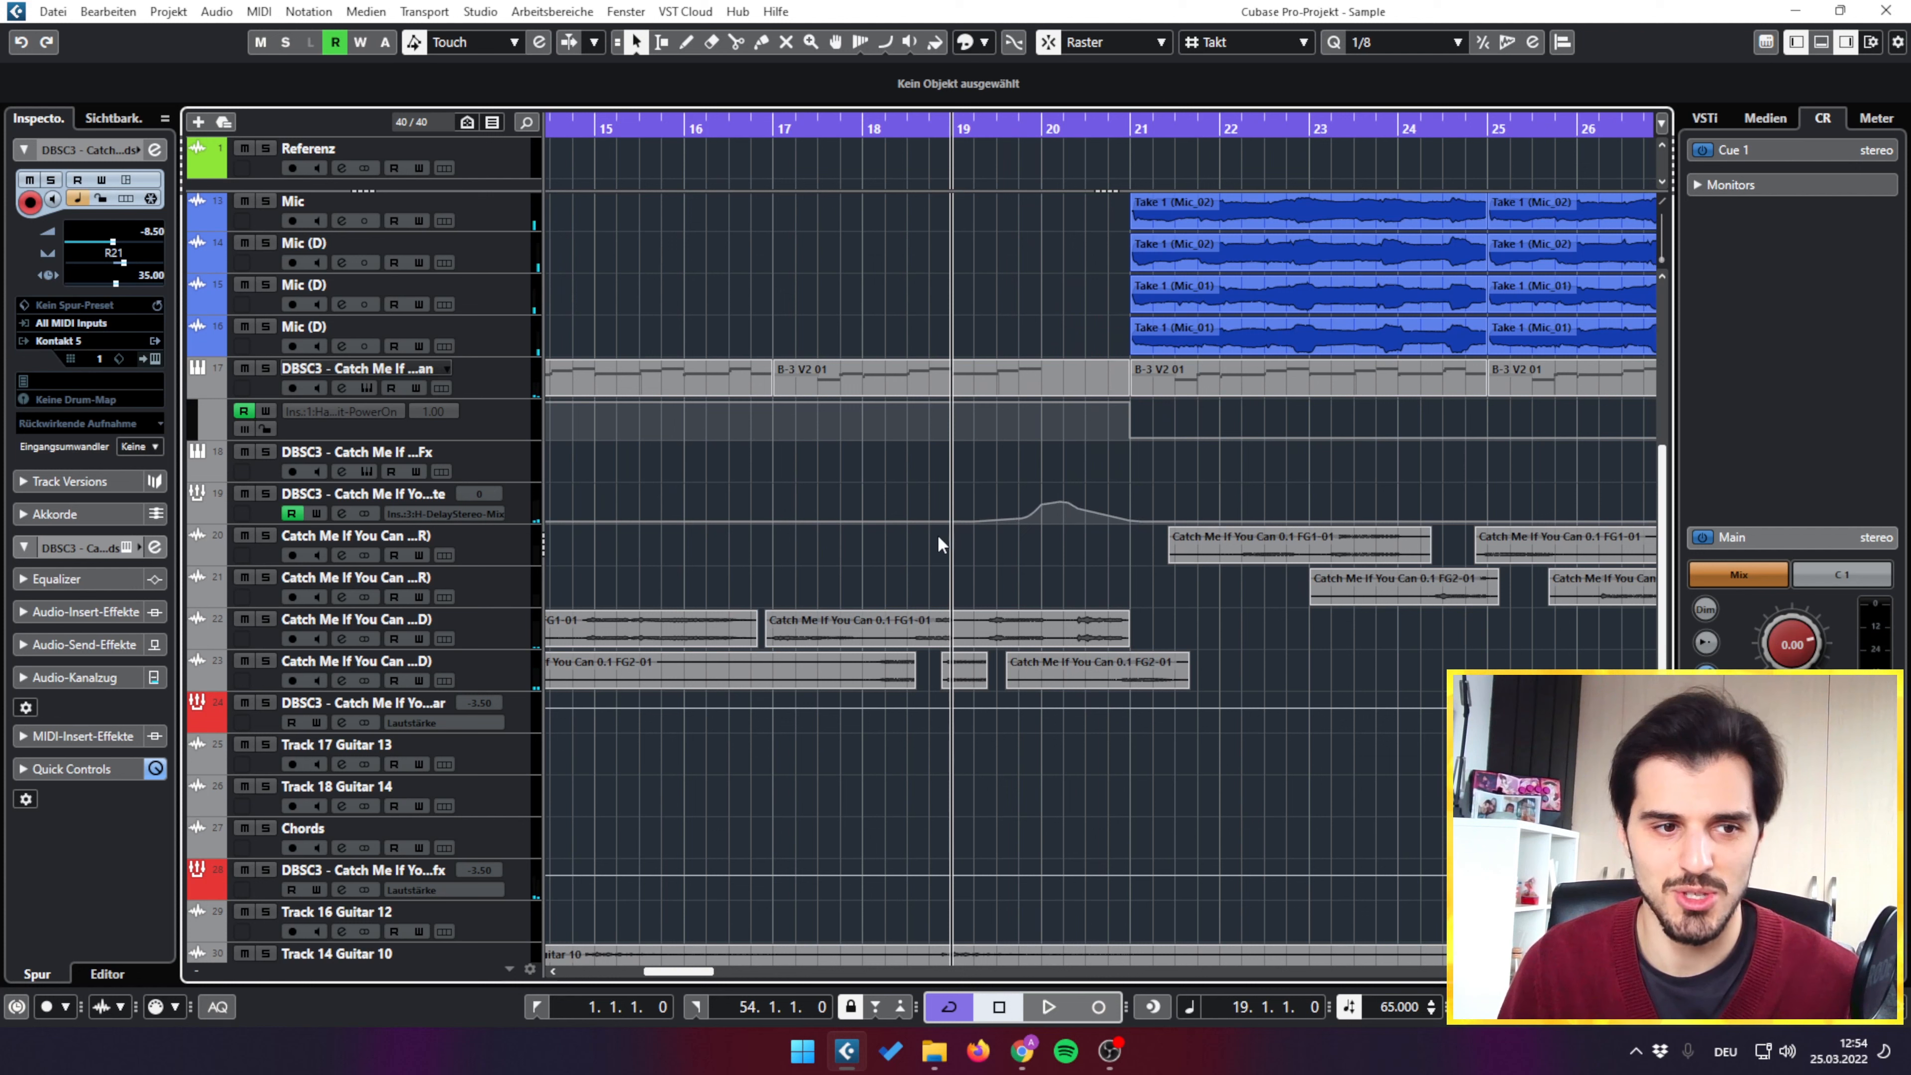
pyautogui.press('space')
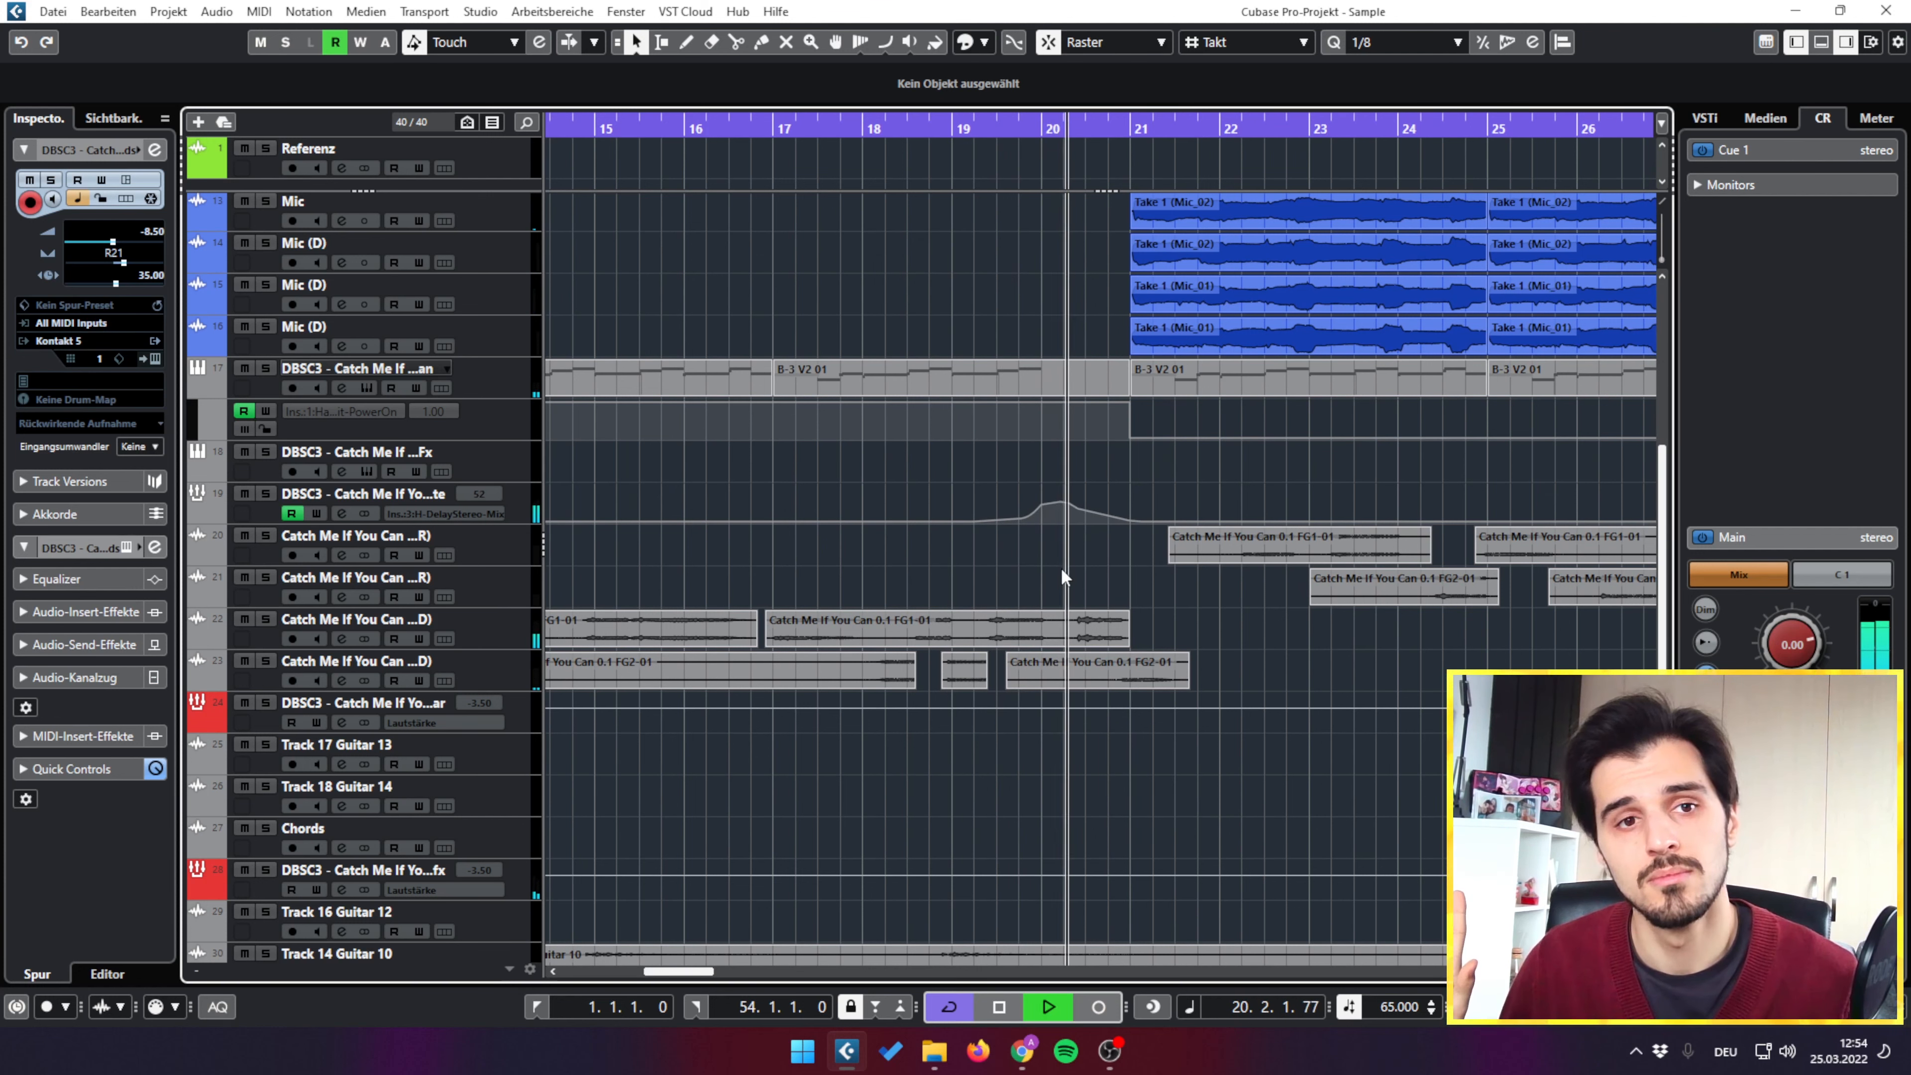
pyautogui.press('space')
# Step: Set the playback position to bar 21 and audition the DX7 V 01 part on track 10 in solo
pyautogui.hscroll(5, 1132, 521)
pyautogui.scroll(-2, 1132, 521)
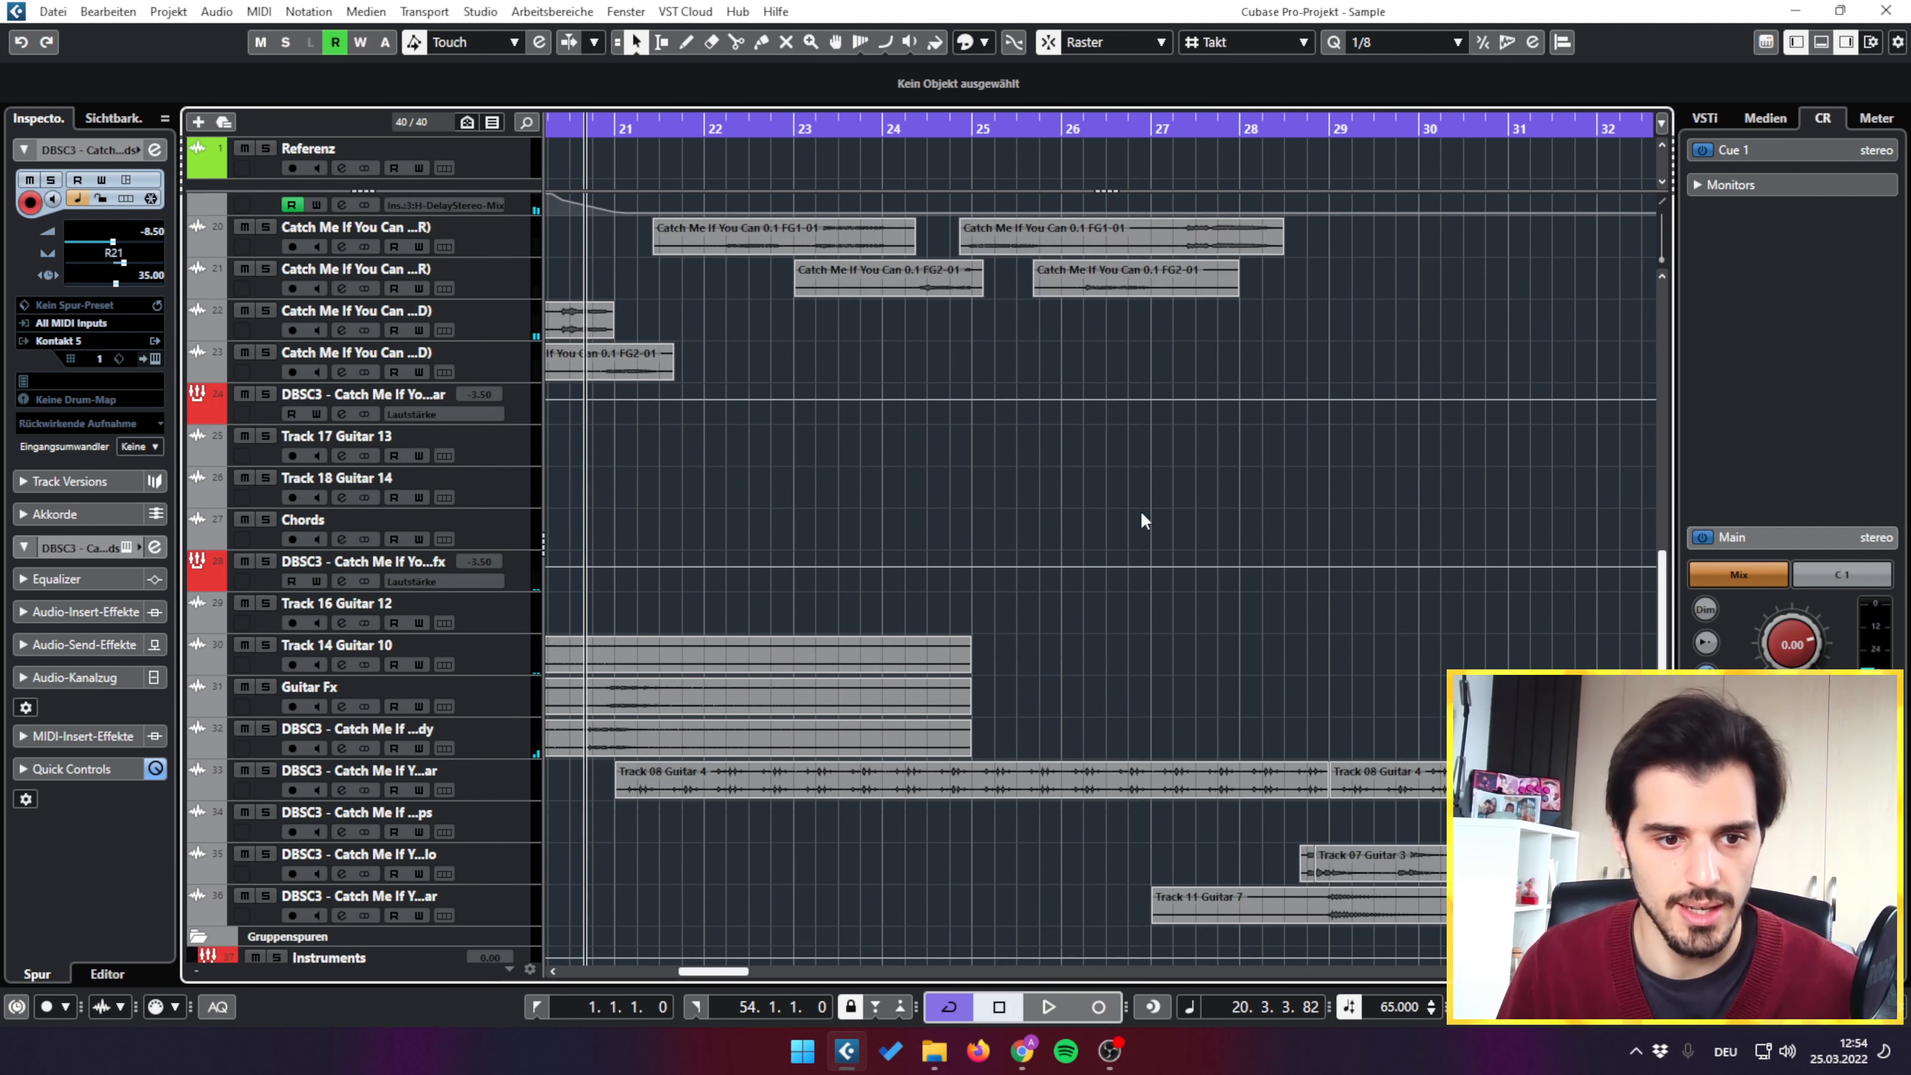
pyautogui.scroll(3, 1132, 521)
pyautogui.scroll(2, 1132, 521)
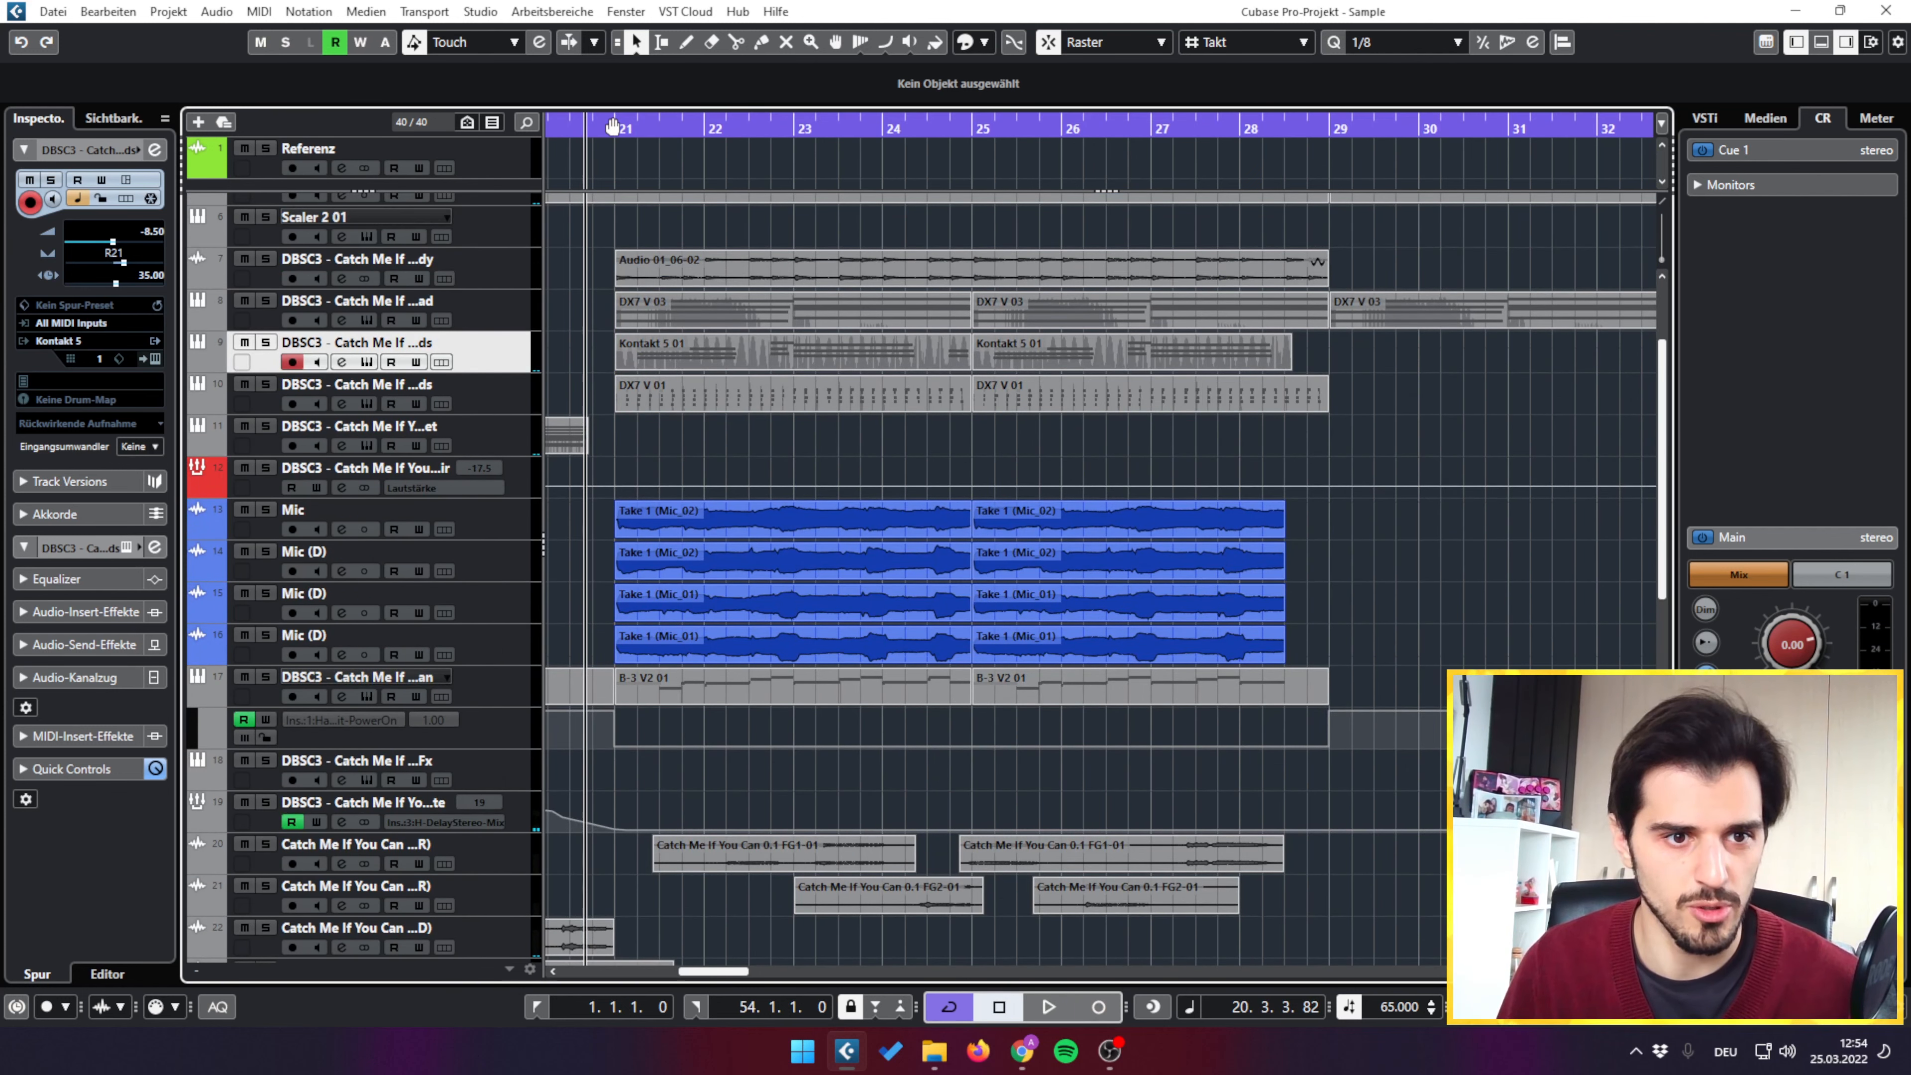
pyautogui.moveTo(626, 126); pyautogui.dragTo(592, 369)
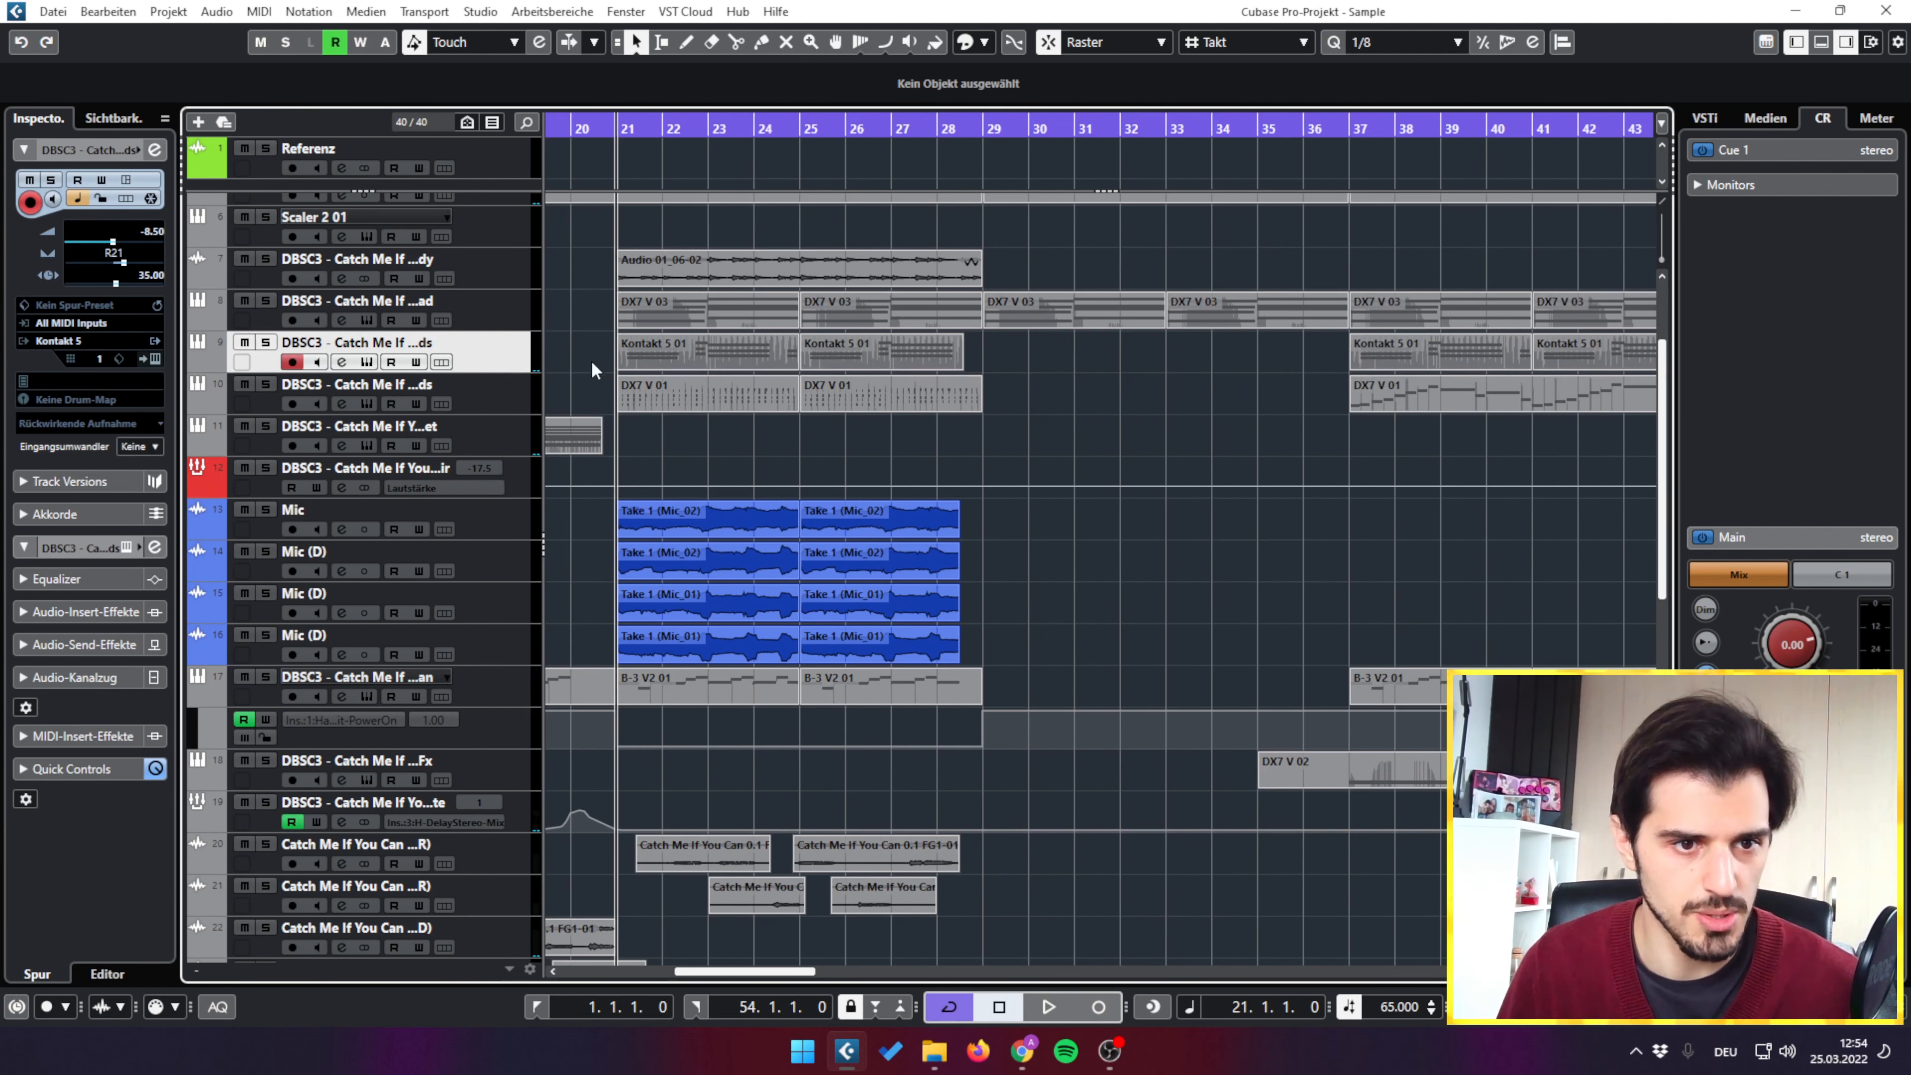
pyautogui.click(265, 385)
pyautogui.click(674, 399)
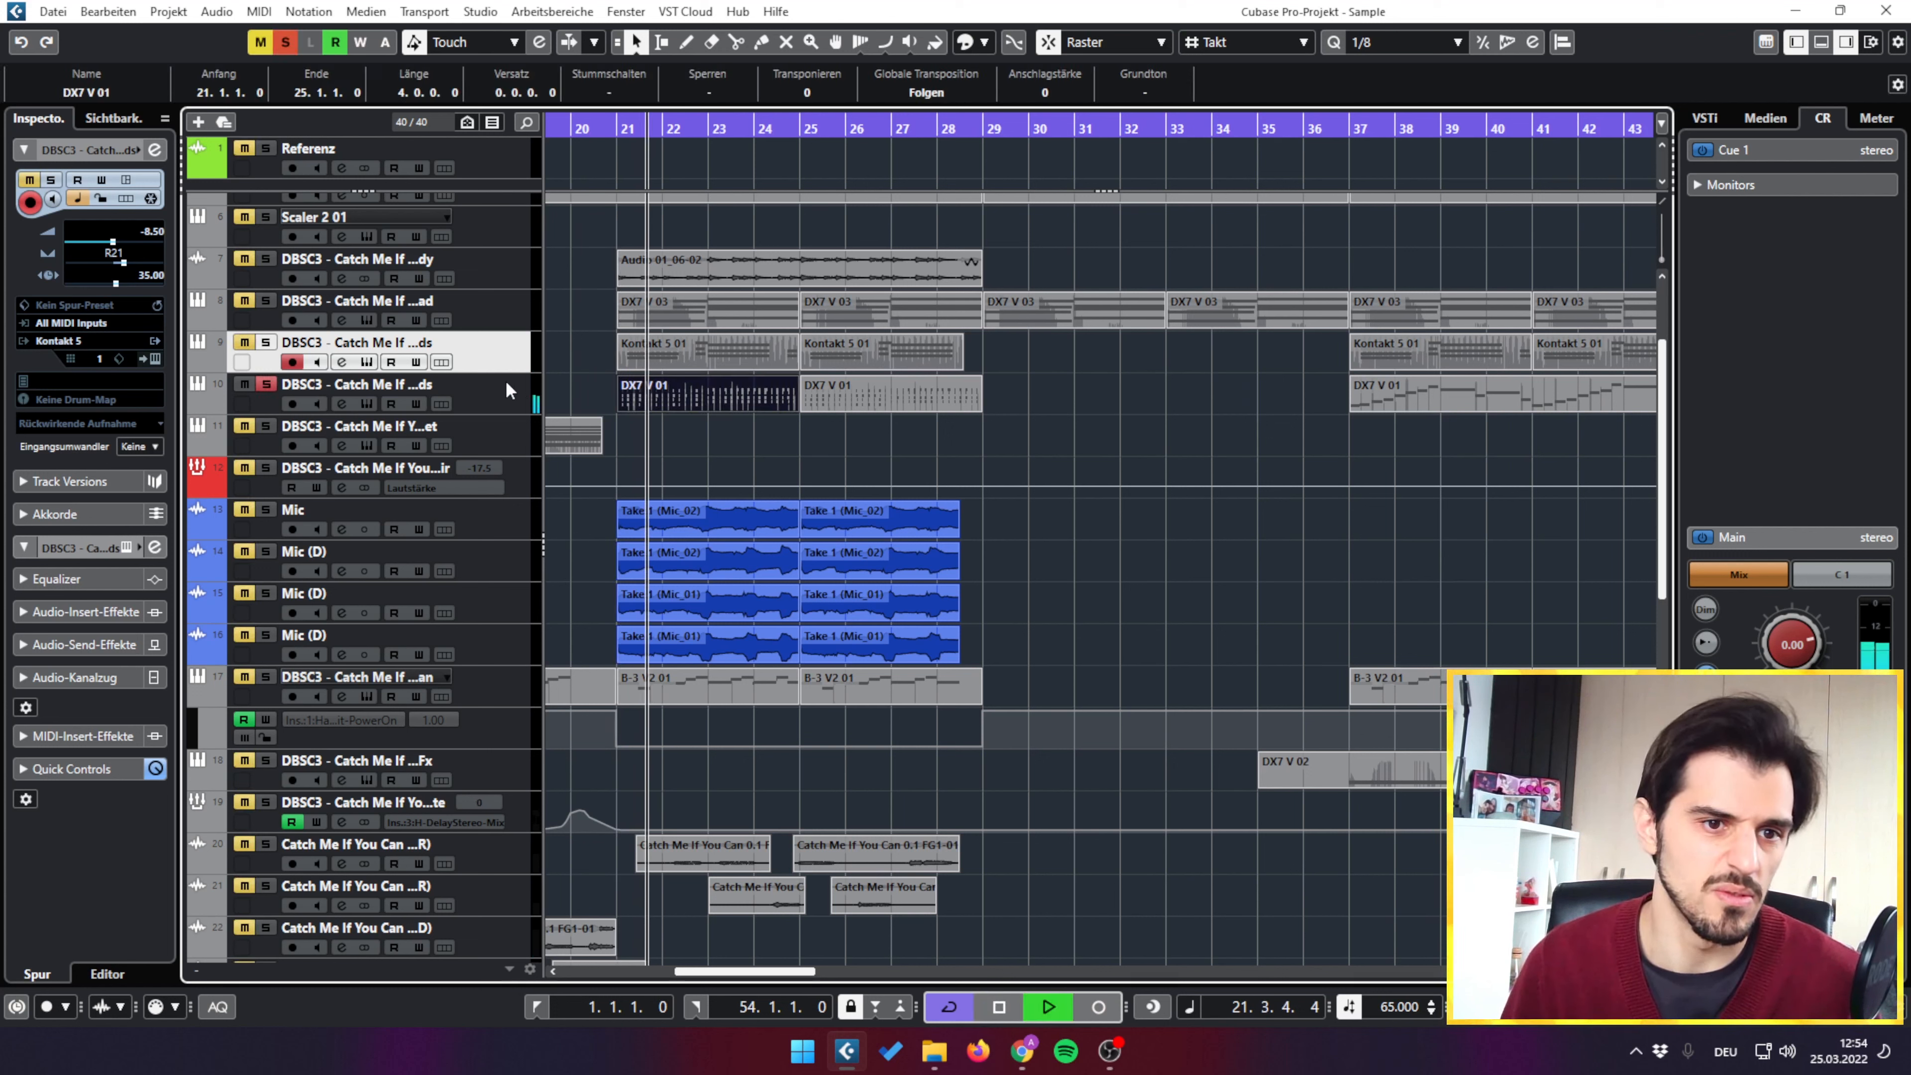
# Step: Audition the DX7 V 03 synth pad on track 8 in solo from bar 21 and view its DX7 V instrument
pyautogui.keyDown('ctrl'); pyautogui.click(265, 301); pyautogui.keyUp('ctrl')
pyautogui.press('space')
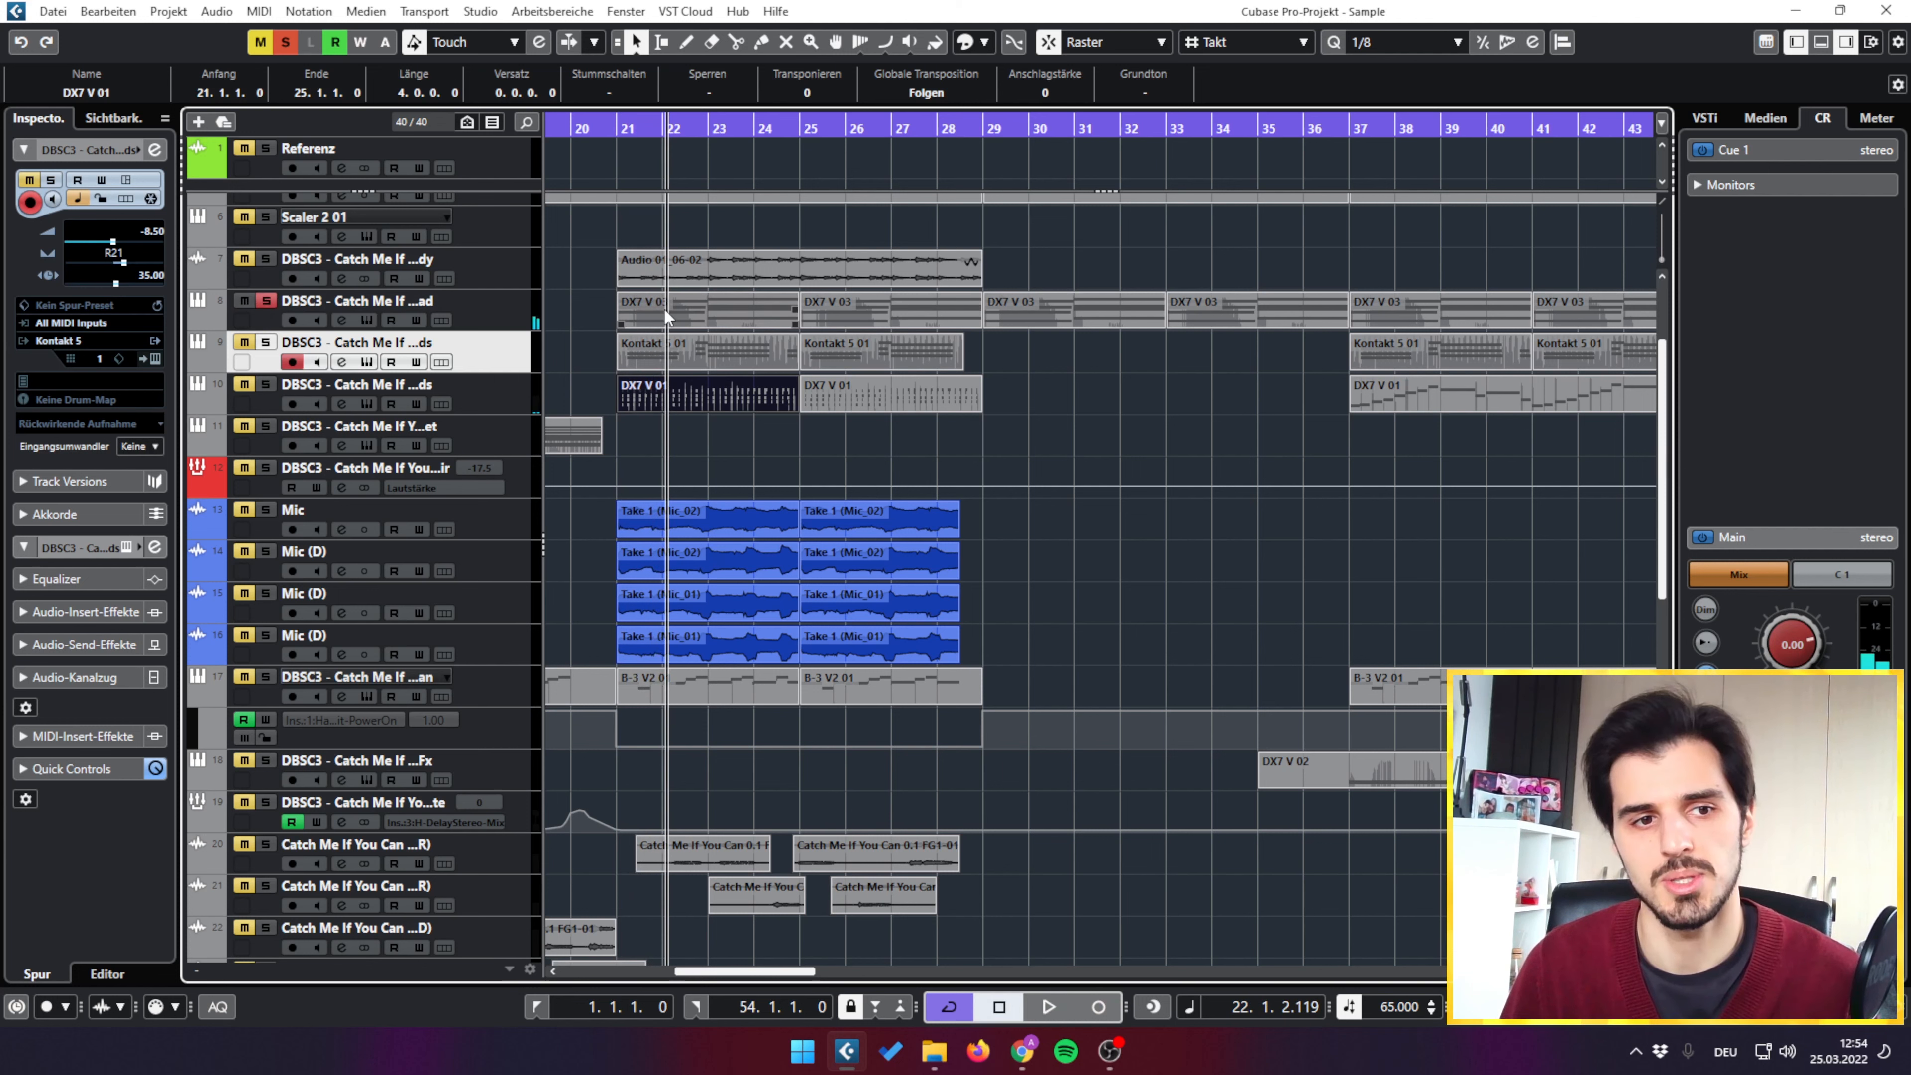
pyautogui.click(663, 308)
pyautogui.click(511, 312)
pyautogui.press('space')
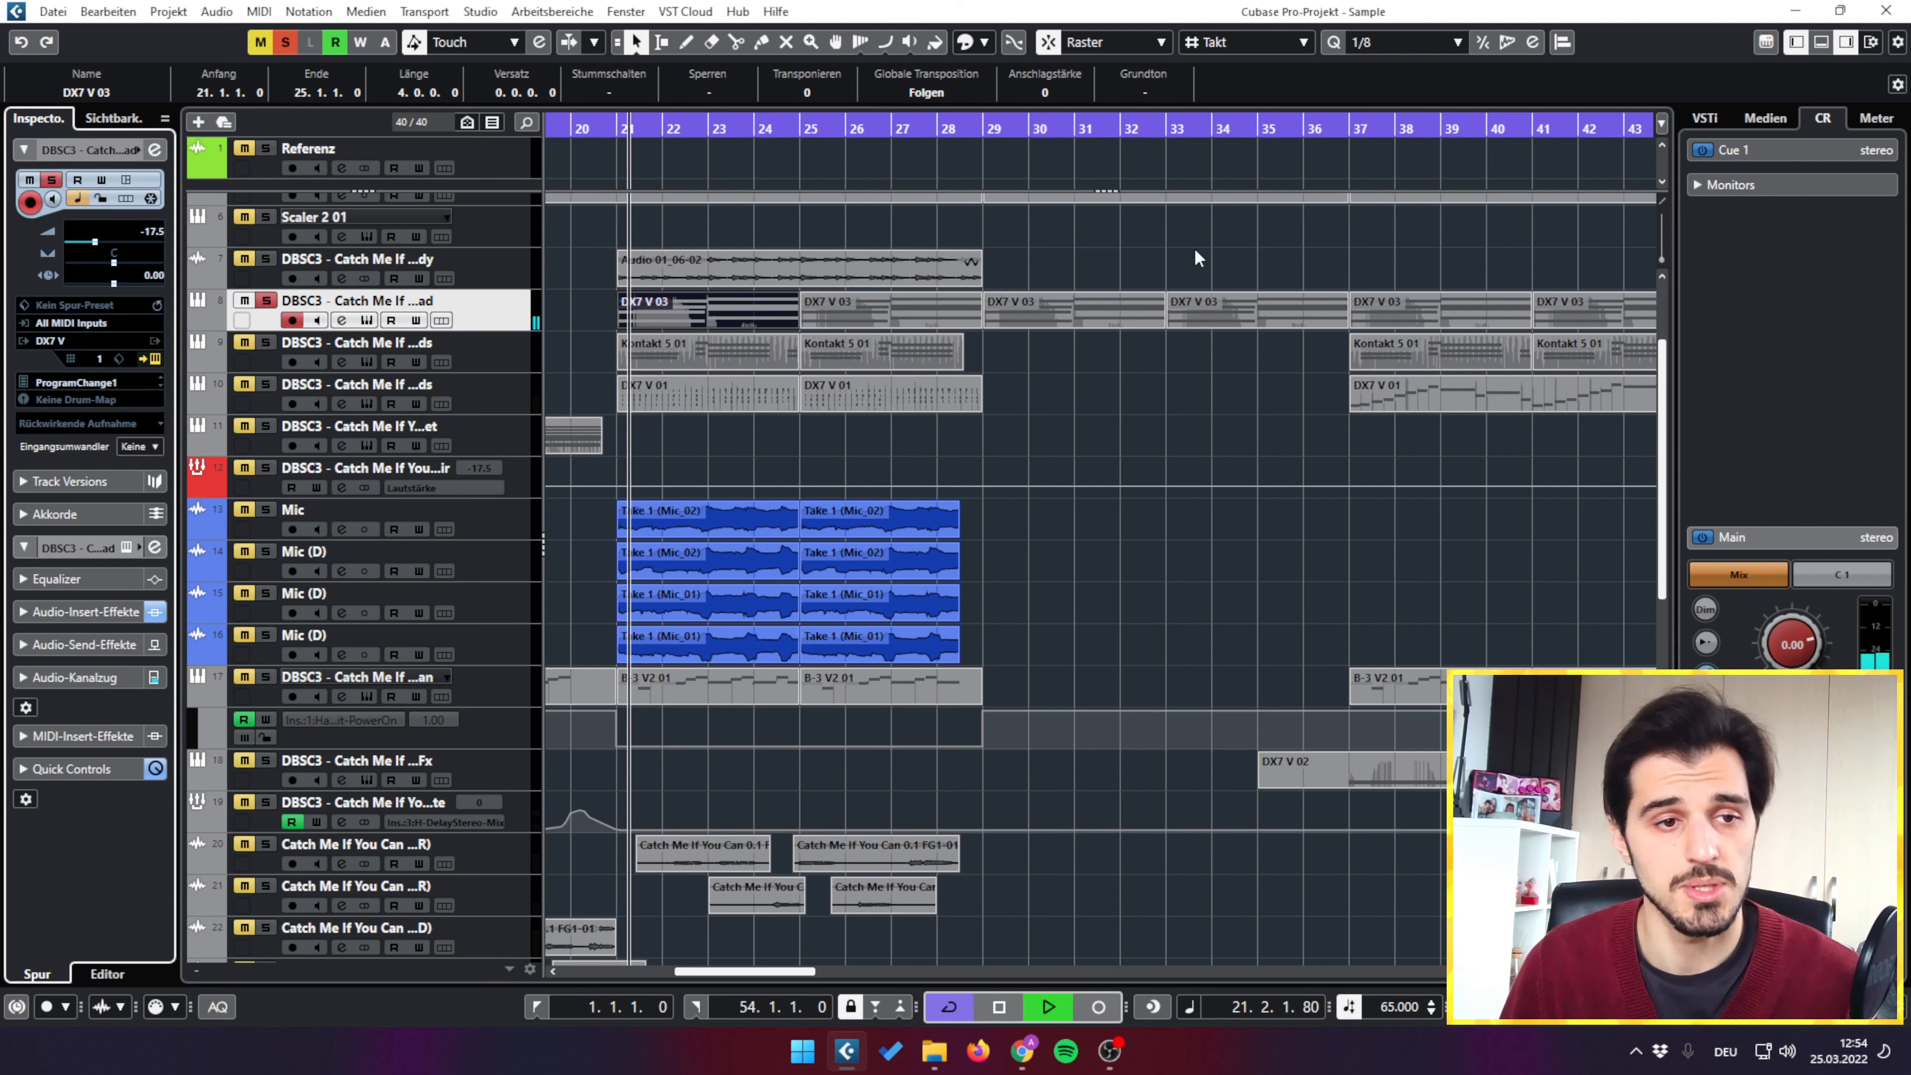
pyautogui.click(154, 341)
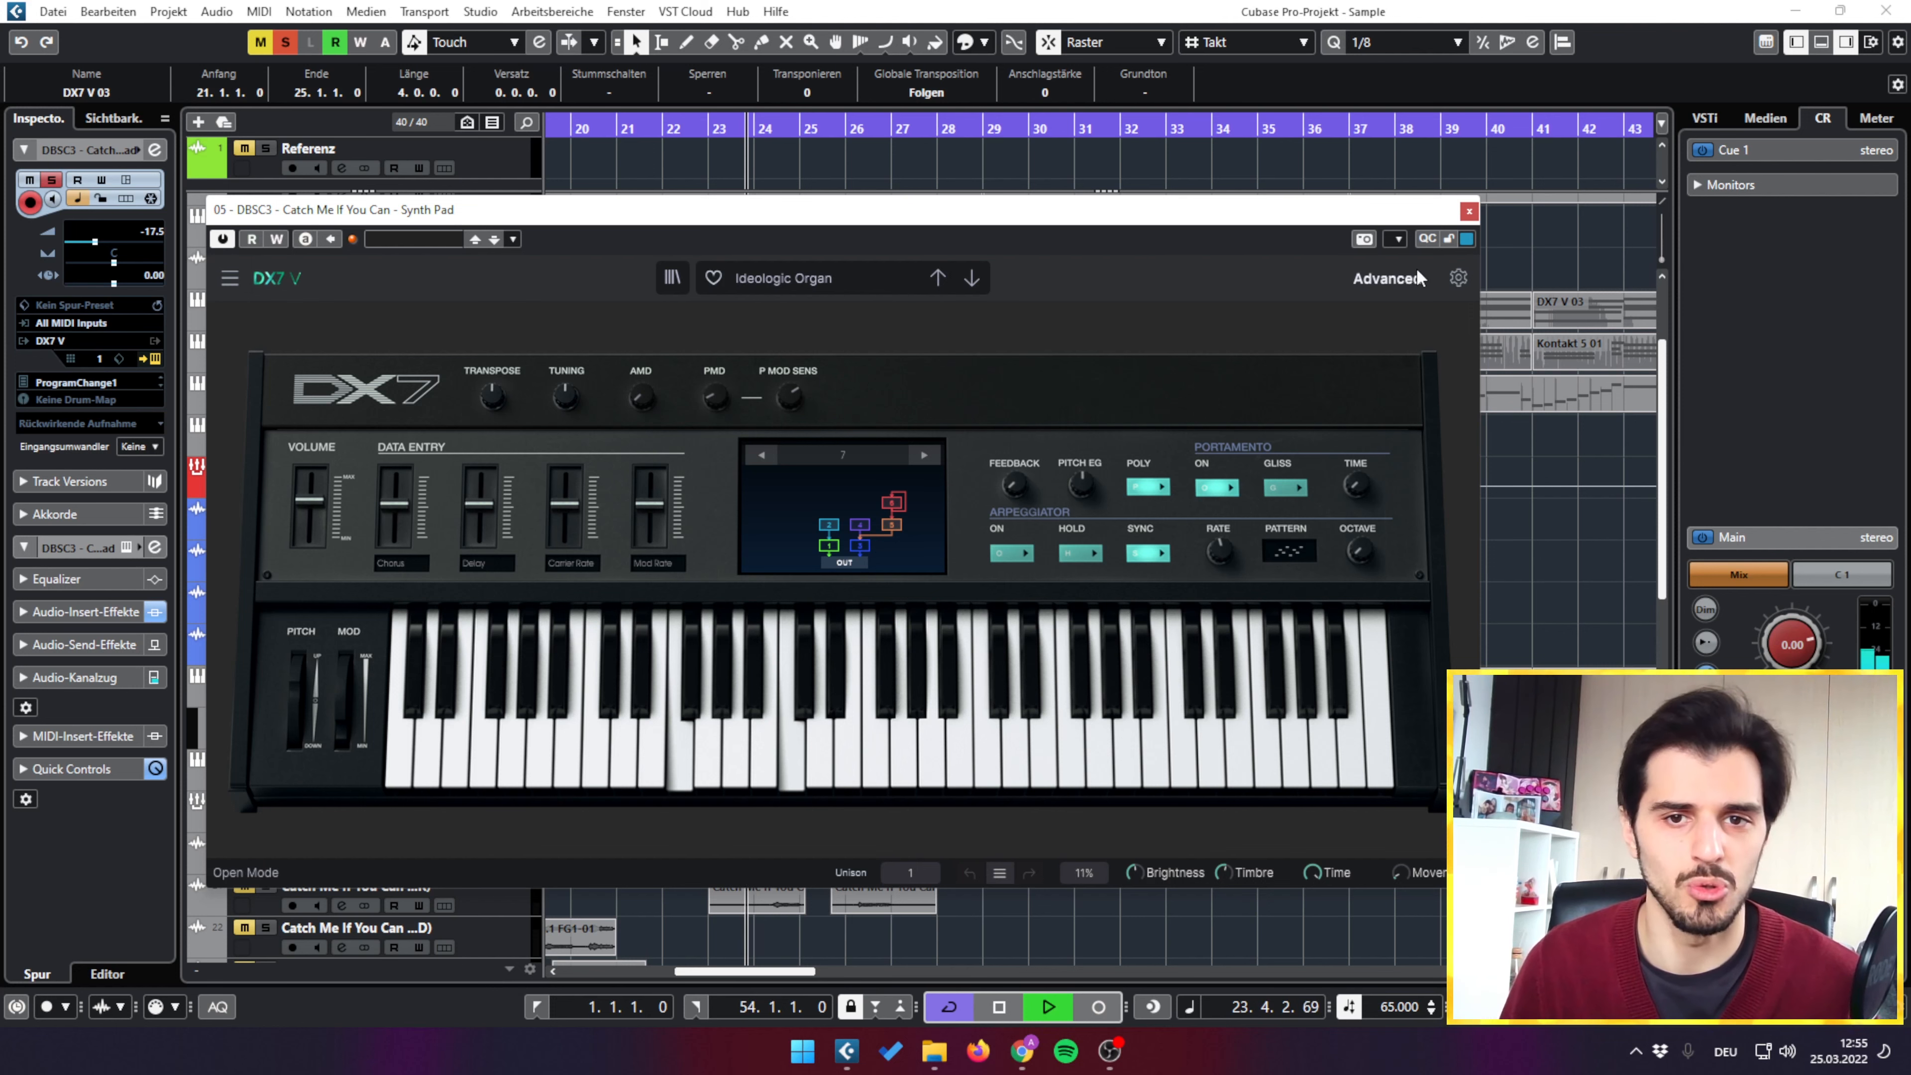
pyautogui.click(1468, 211)
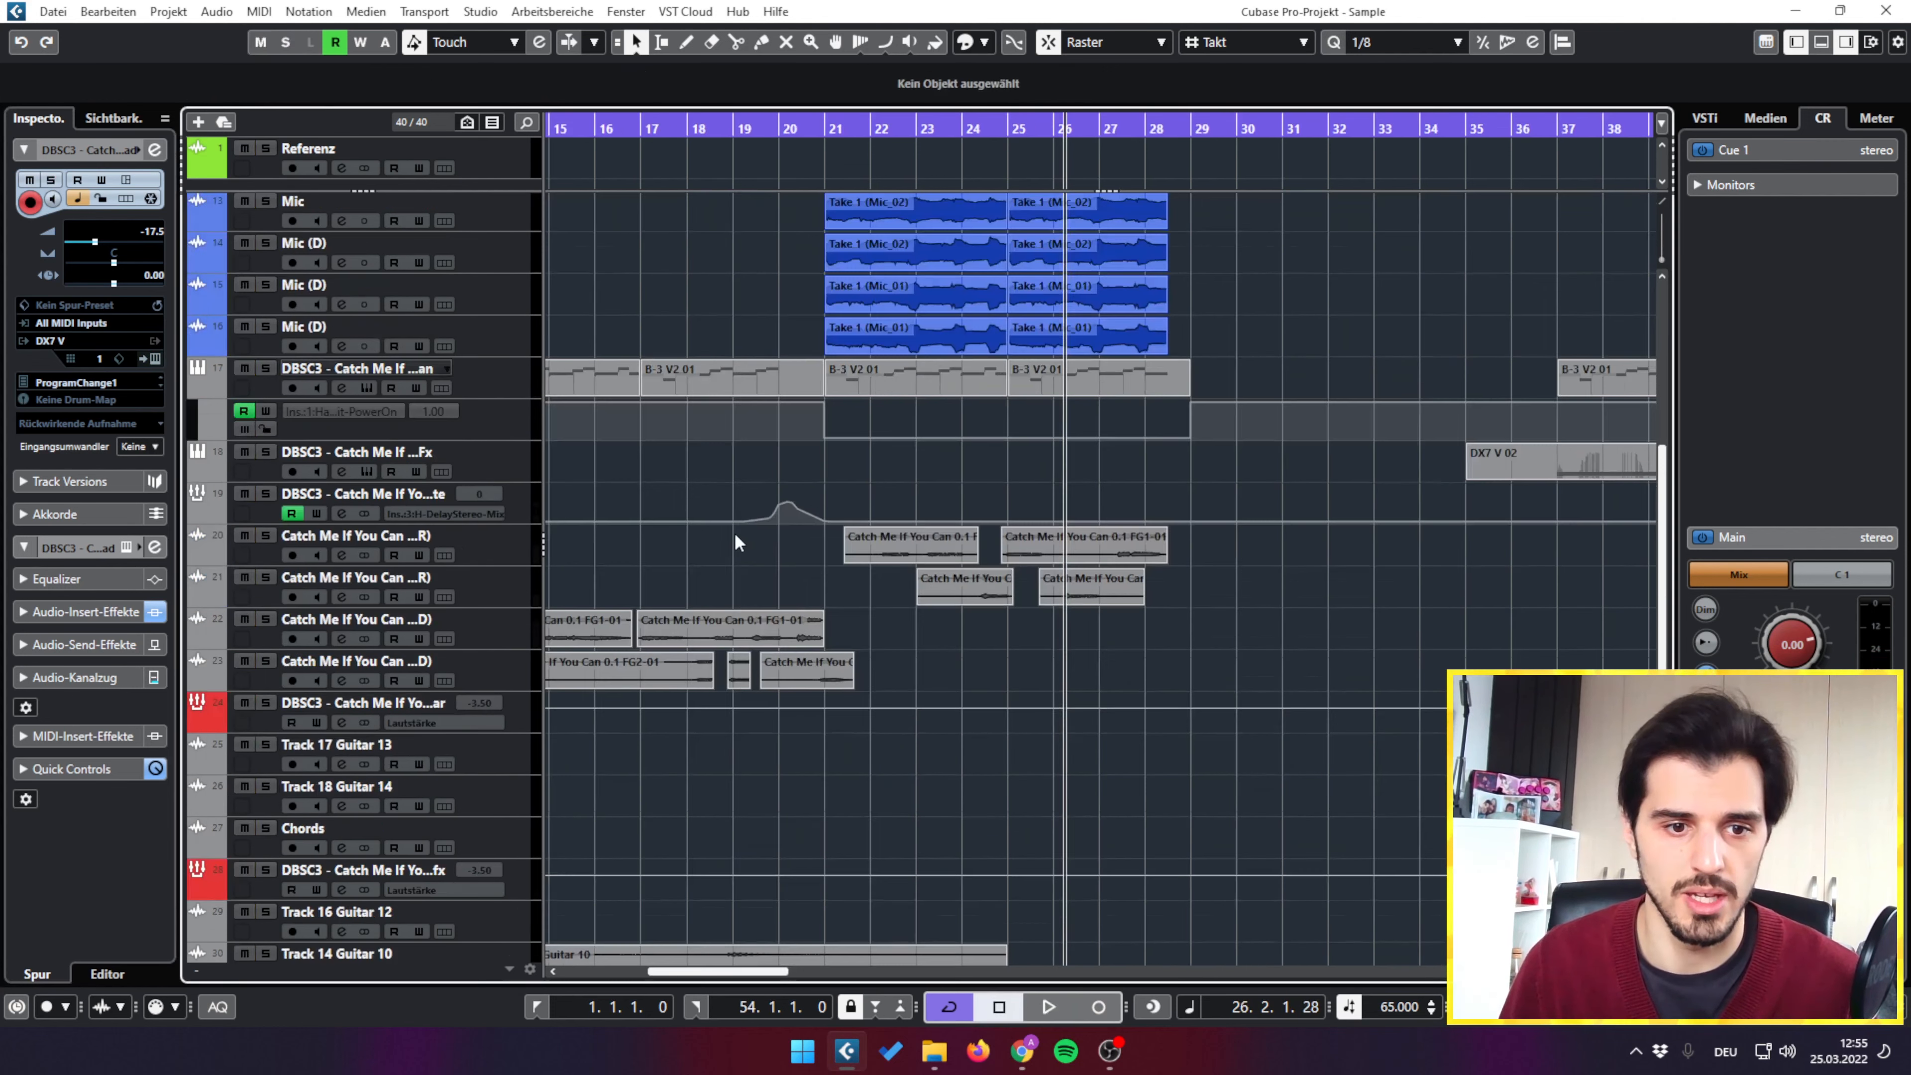
# Step: Select the first Track 08 Guitar 4 clip, audition its track in solo from bar 21 and remove the solo
pyautogui.scroll(-5, 736, 536)
pyautogui.click(846, 644)
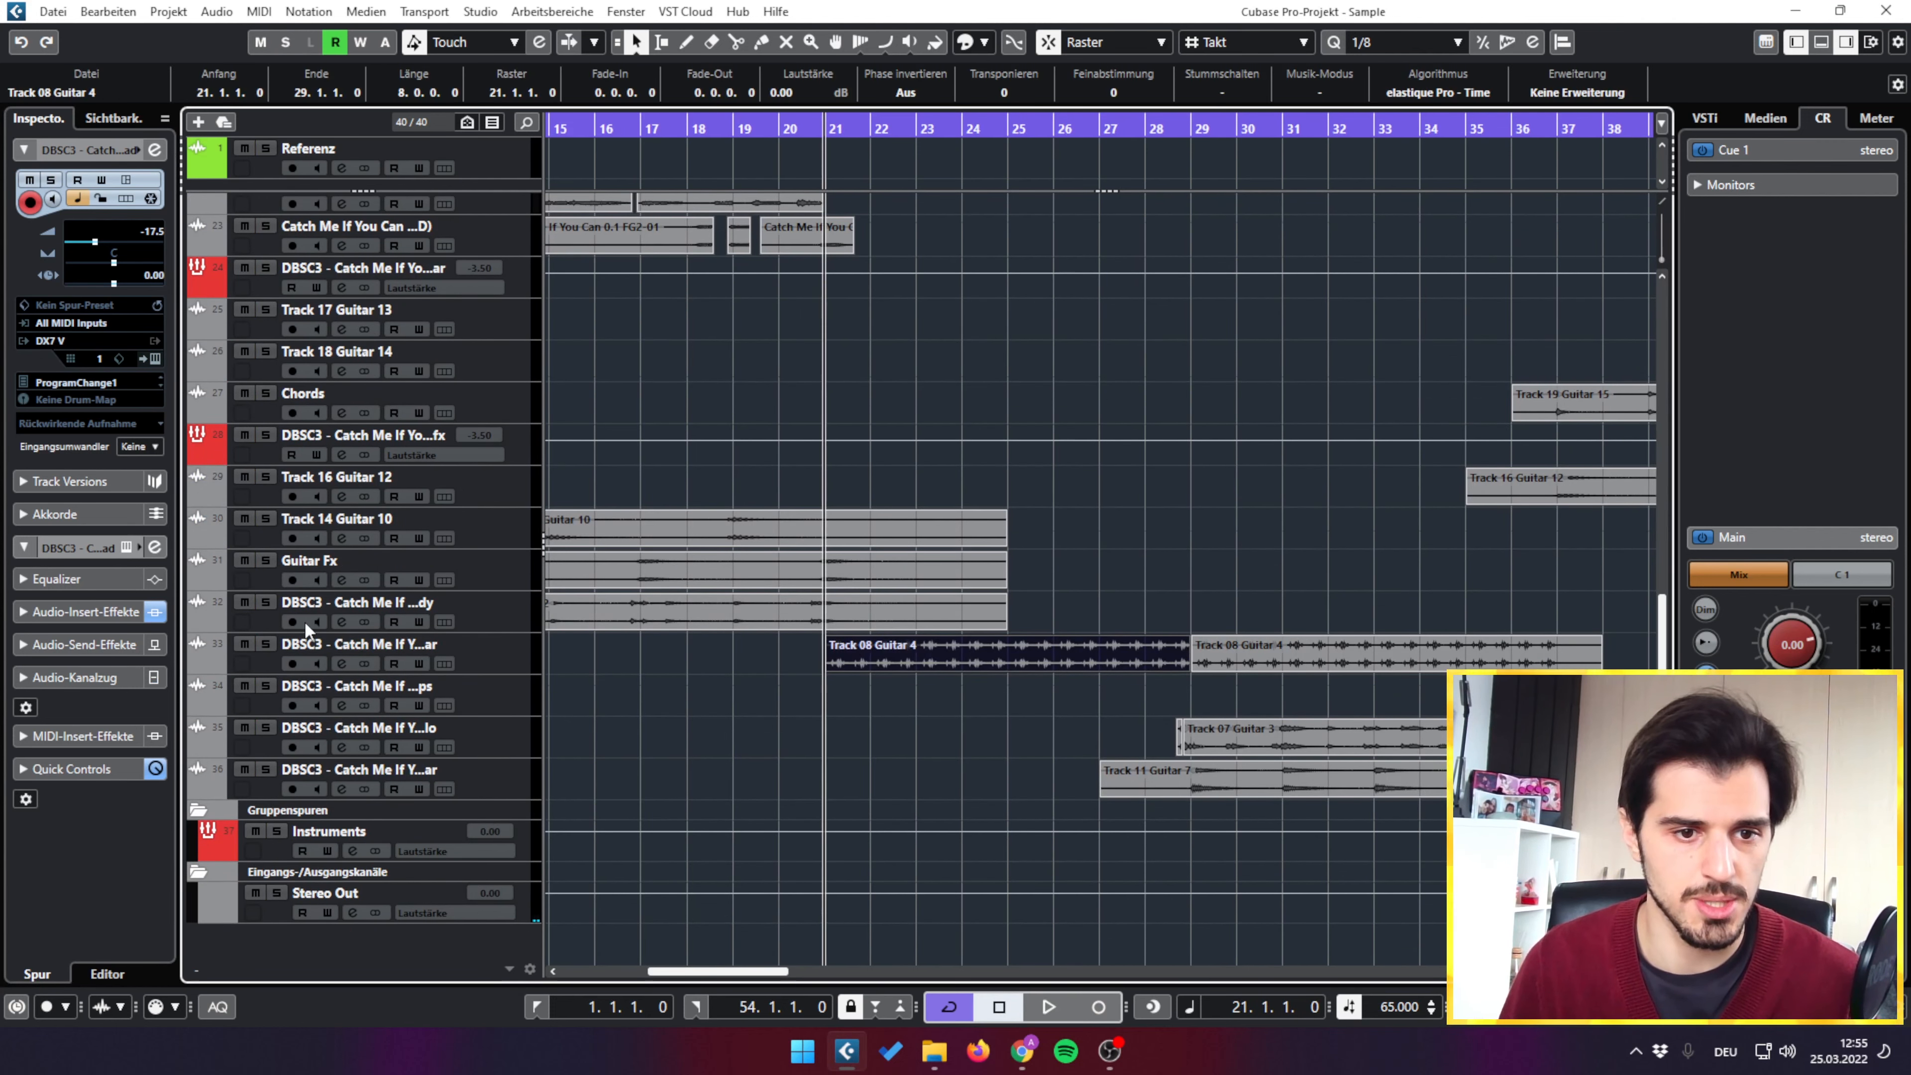
pyautogui.click(266, 644)
pyautogui.press('space')
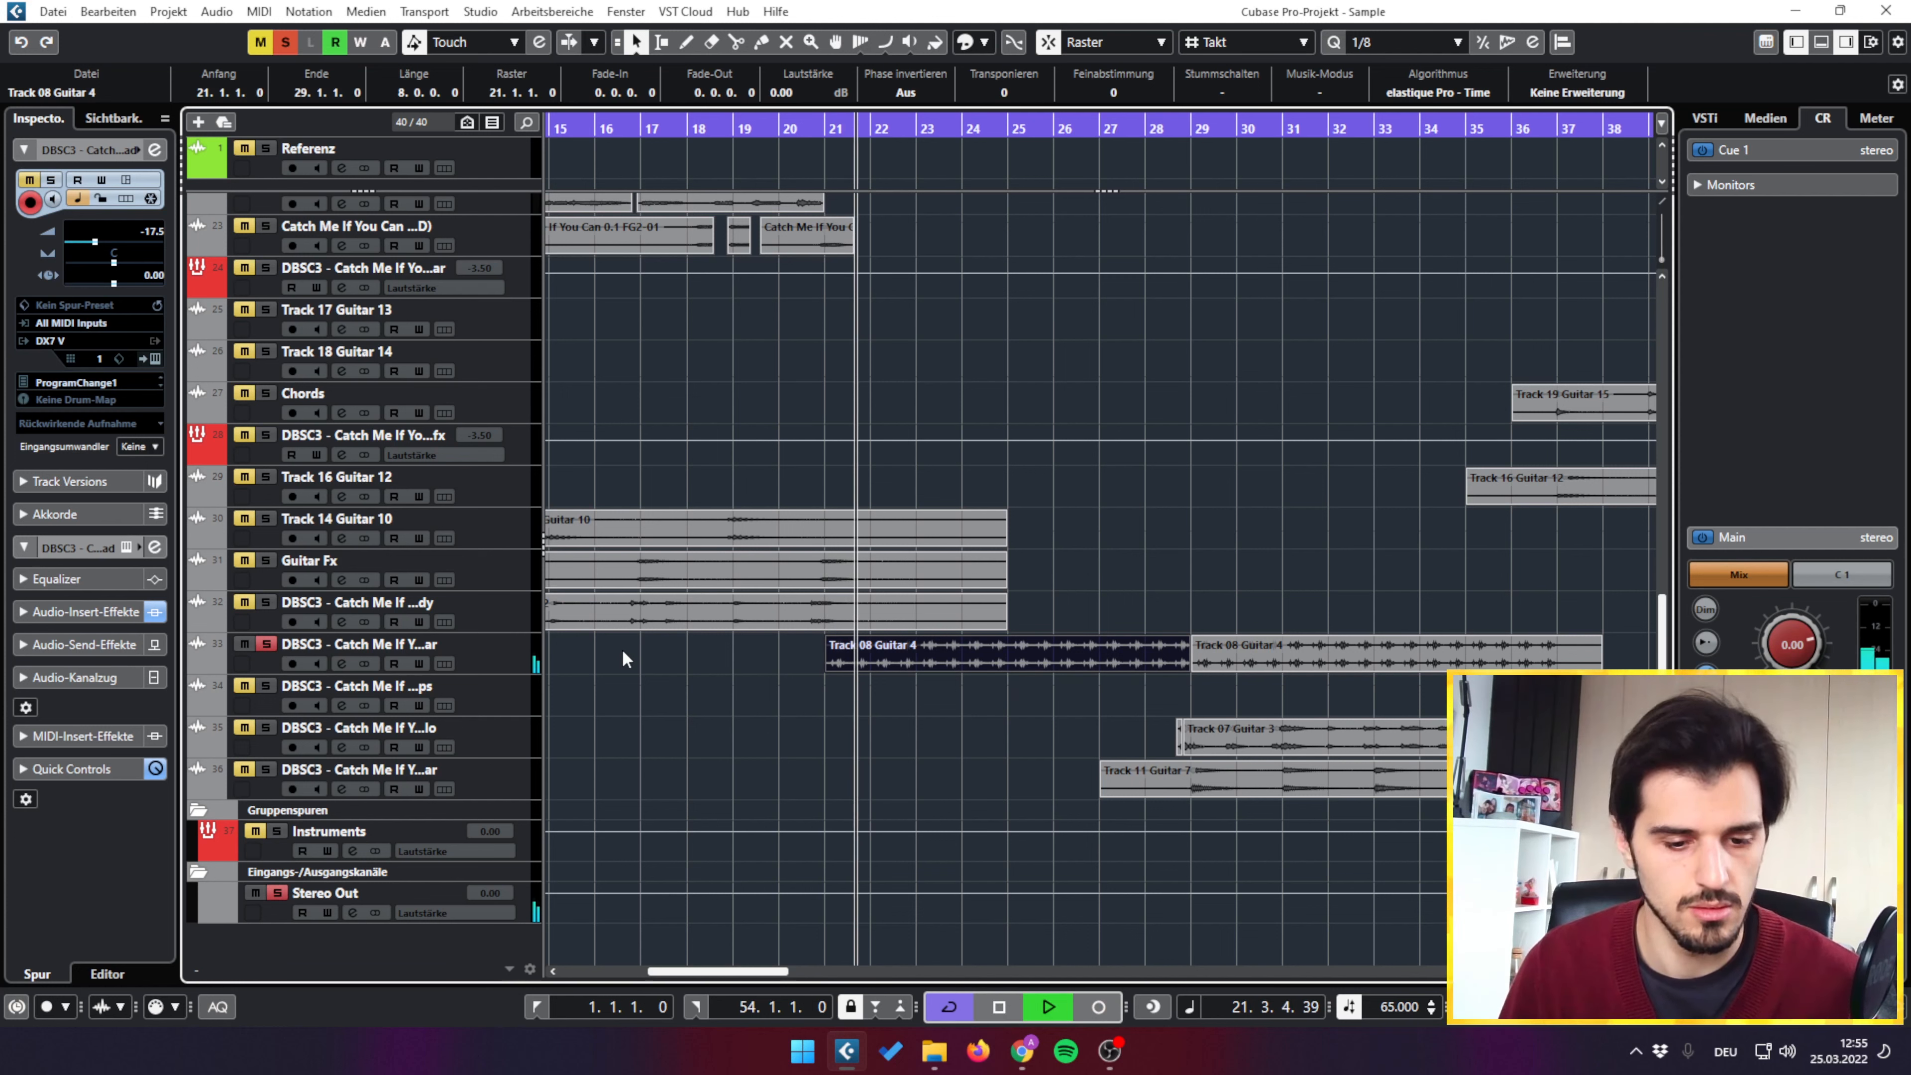
pyautogui.press('space')
pyautogui.press('s')
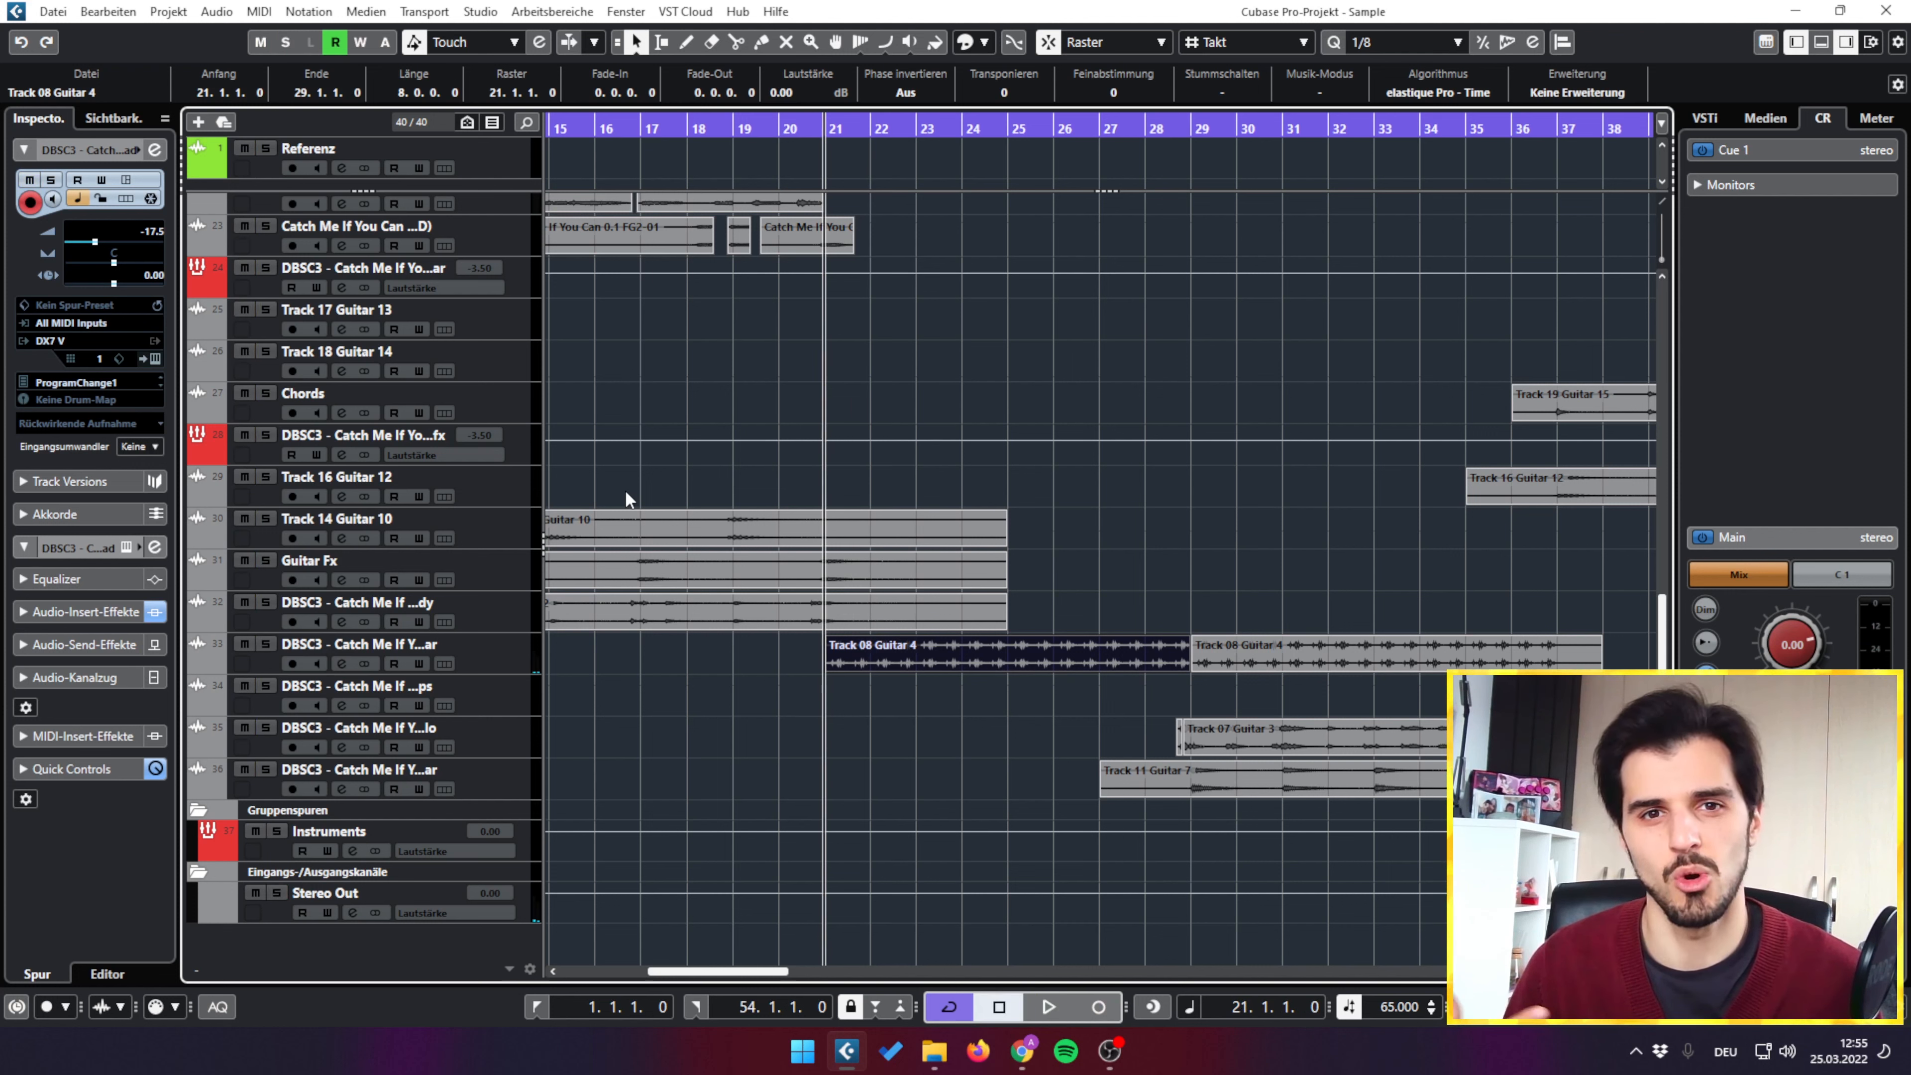
# Step: Play the full mix from bar 21, pause it and continue playing from bar 23
pyautogui.press('space')
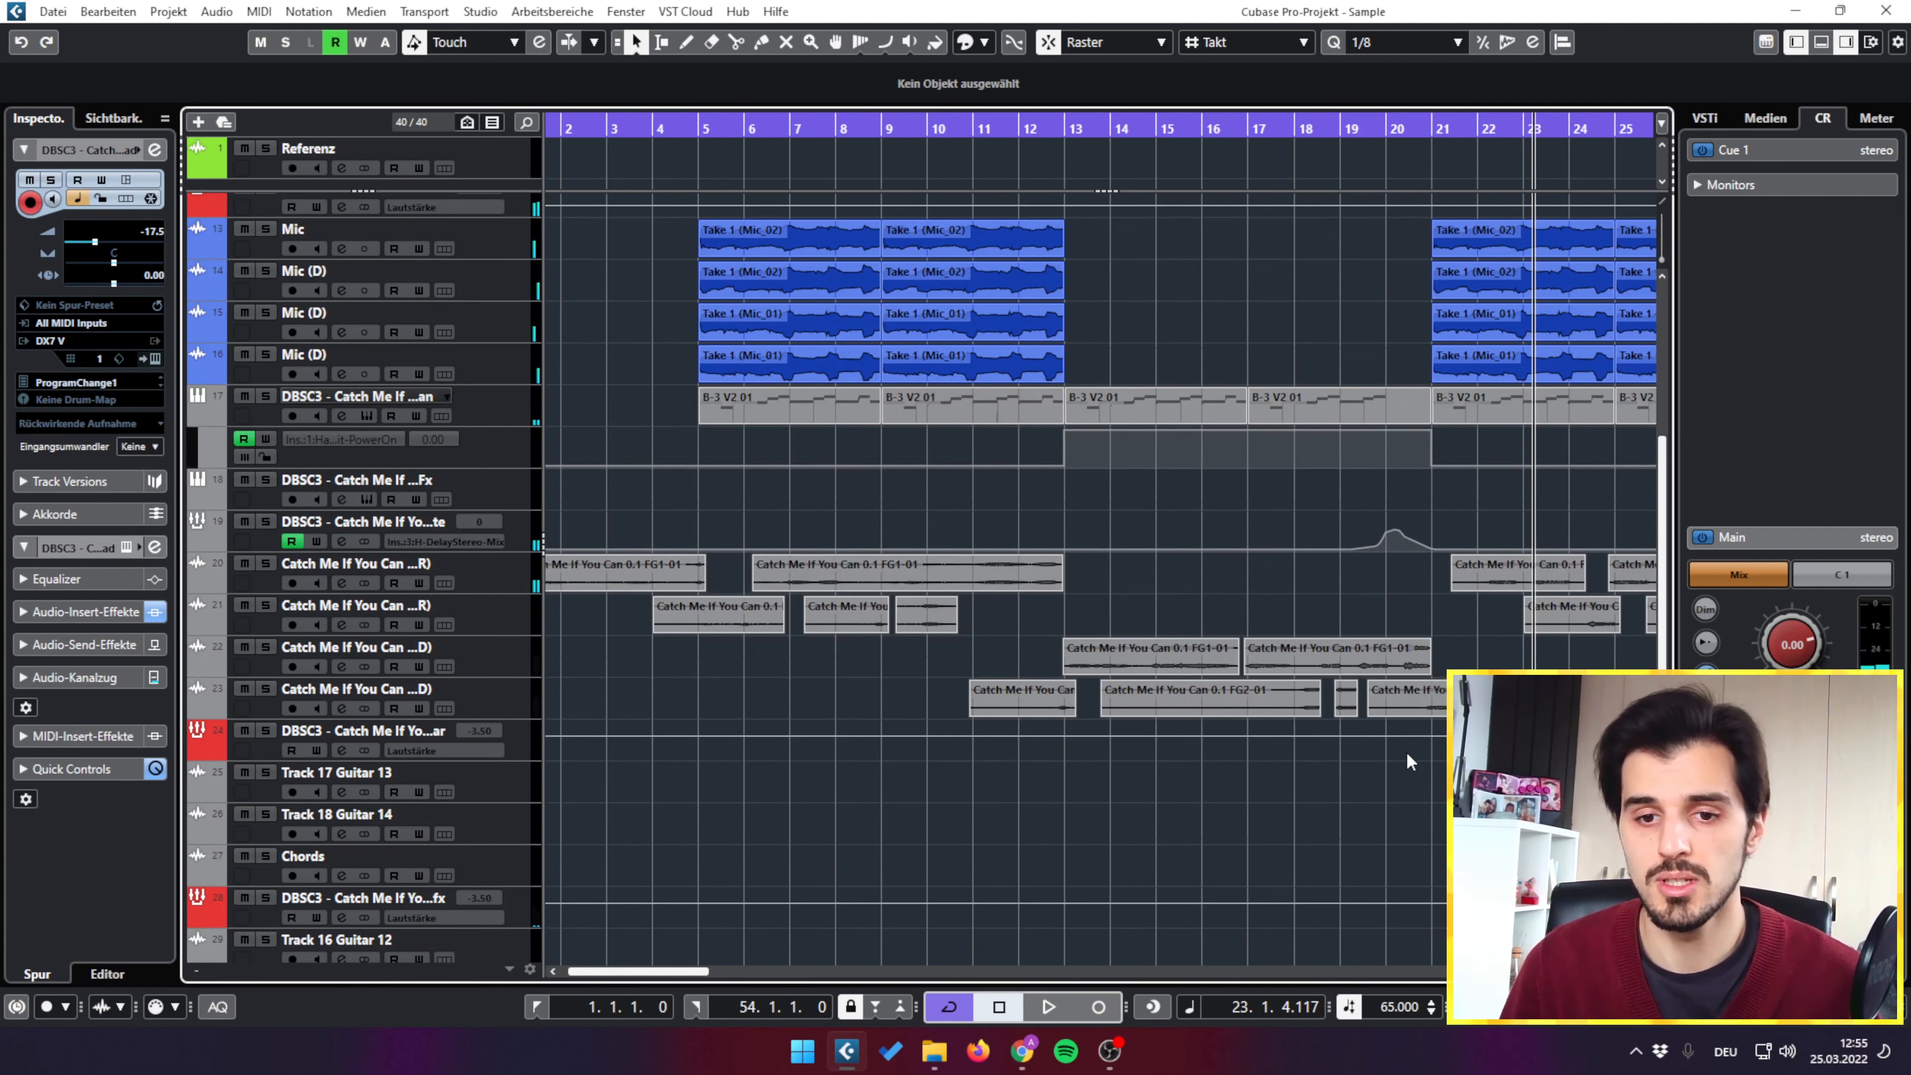
pyautogui.hscroll(4, 1324, 835)
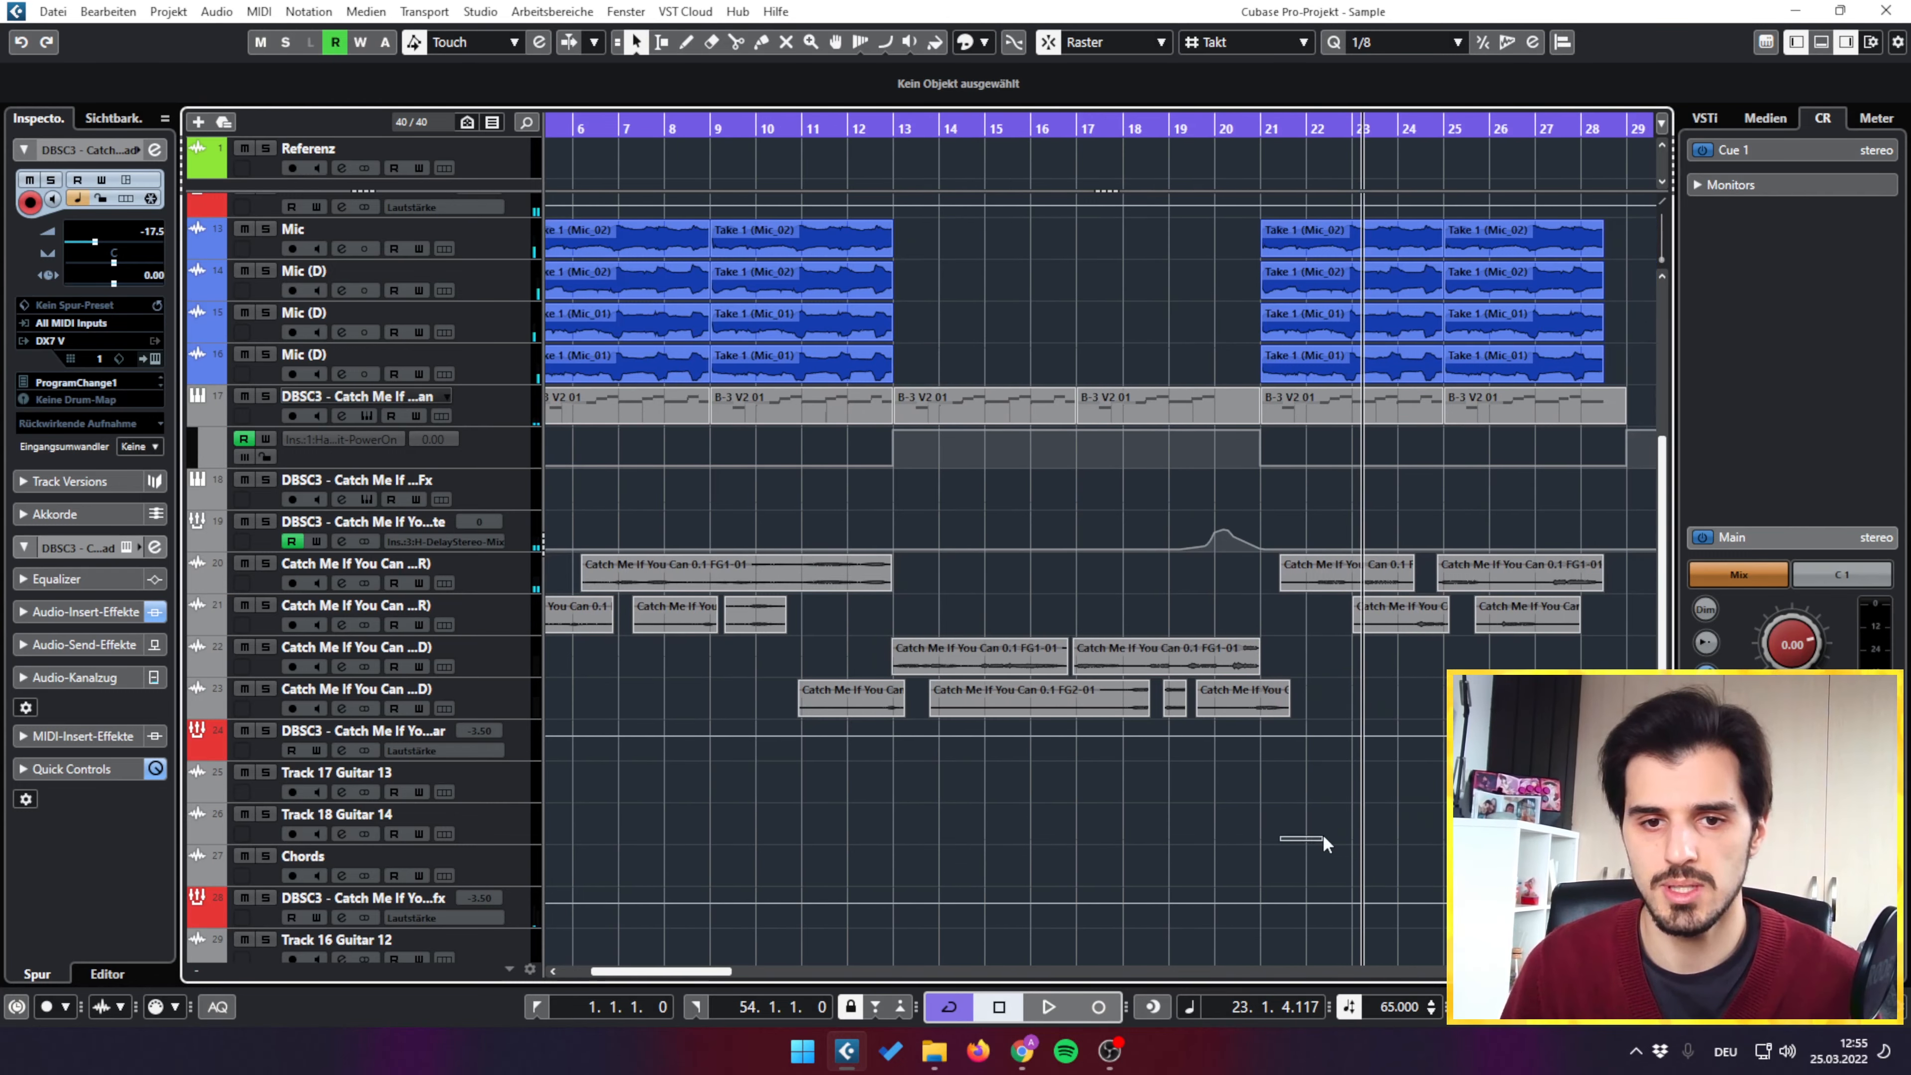
pyautogui.click(1338, 577)
pyautogui.press('space')
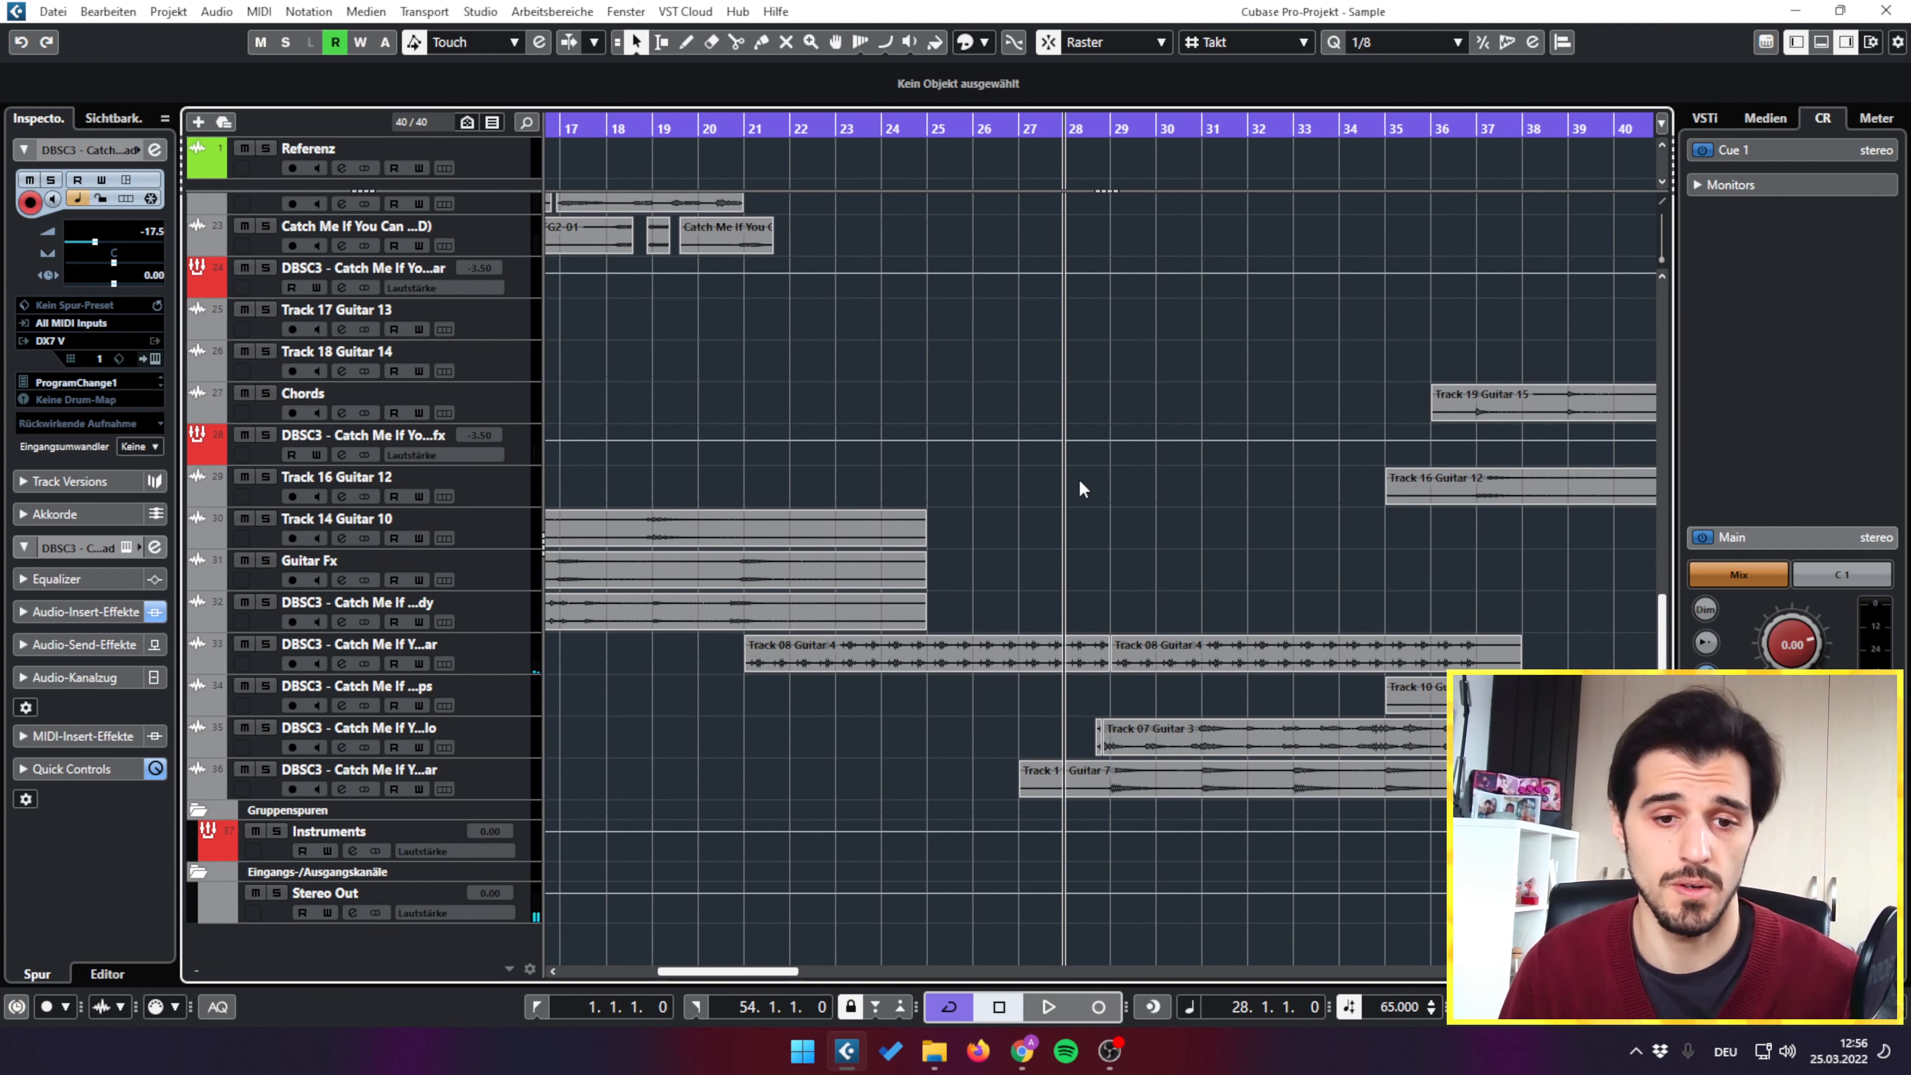
# Step: Play the full mix from bar 28 while looking over the upper instrument tracks and the lower guitar tracks
pyautogui.press('space')
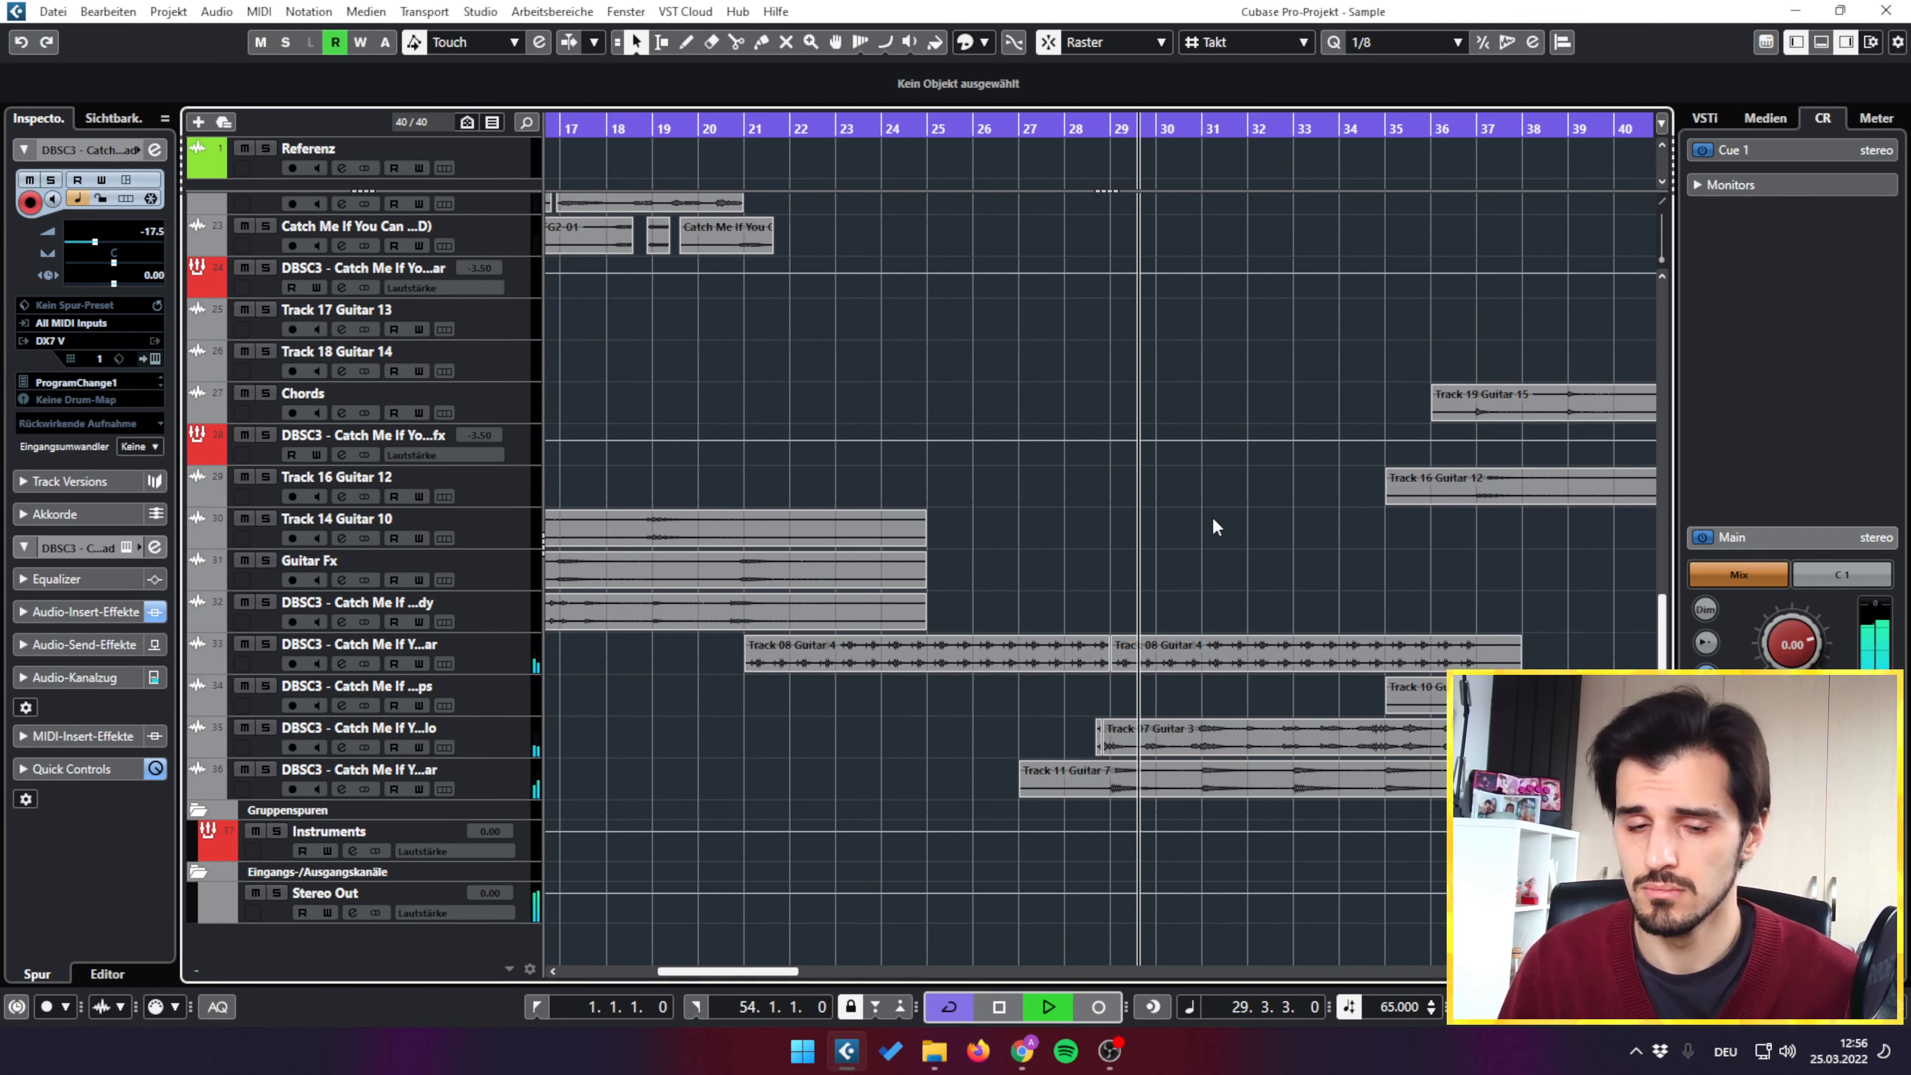
pyautogui.scroll(10, 1213, 517)
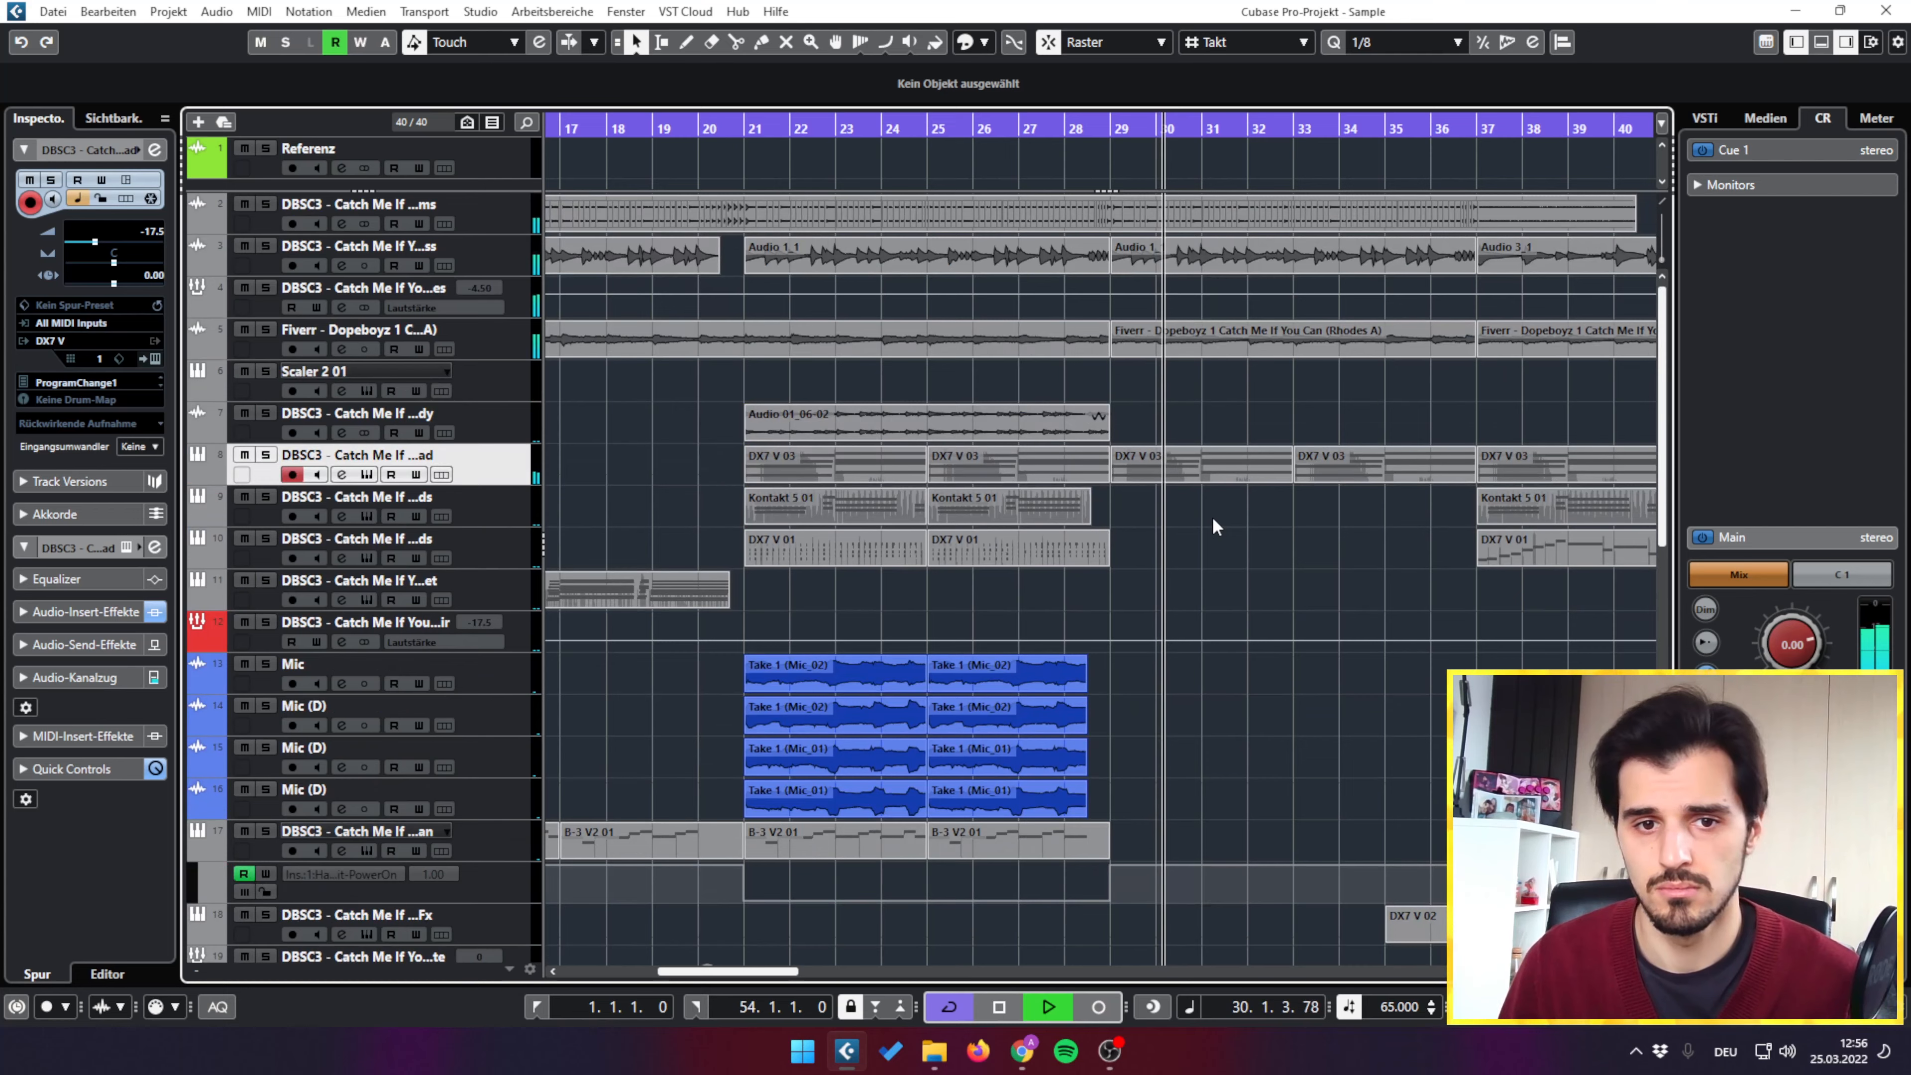
pyautogui.scroll(-10, 1213, 517)
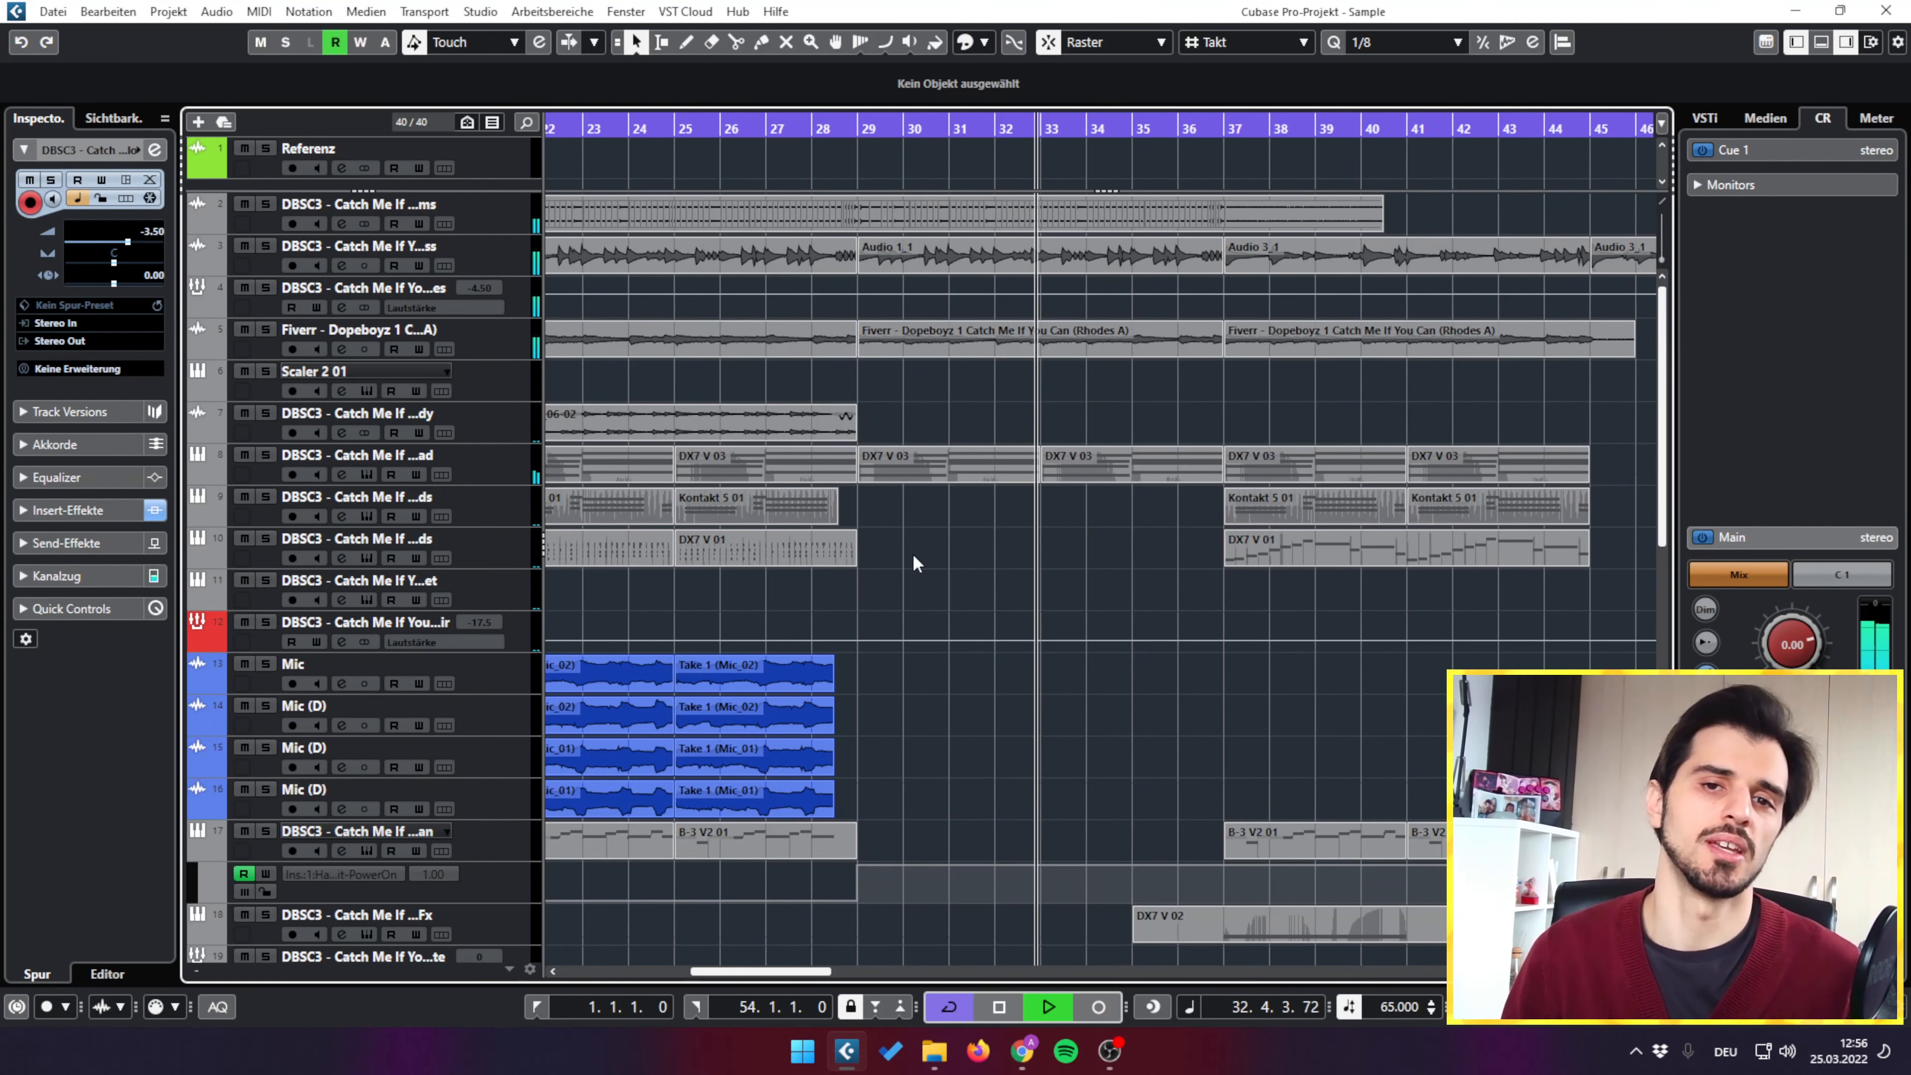
pyautogui.scroll(-10, 914, 563)
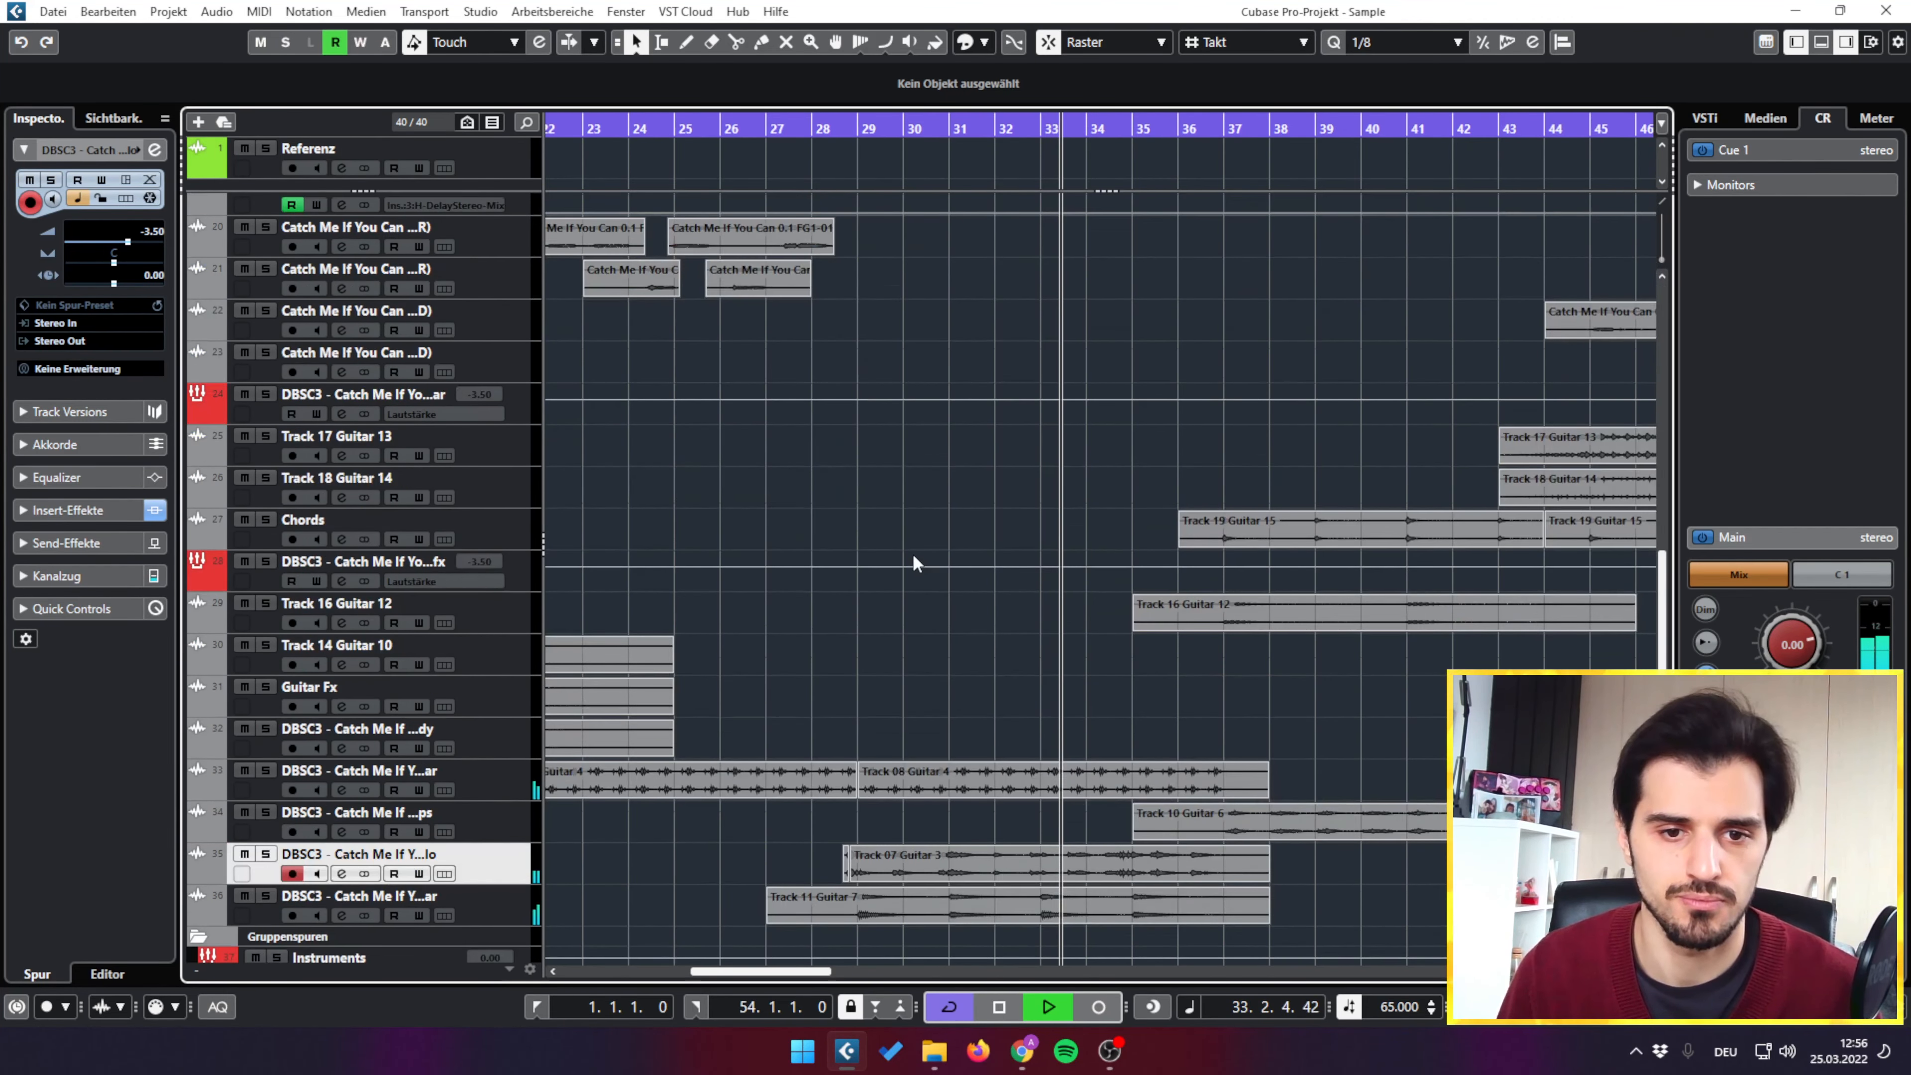
pyautogui.scroll(-3, 913, 563)
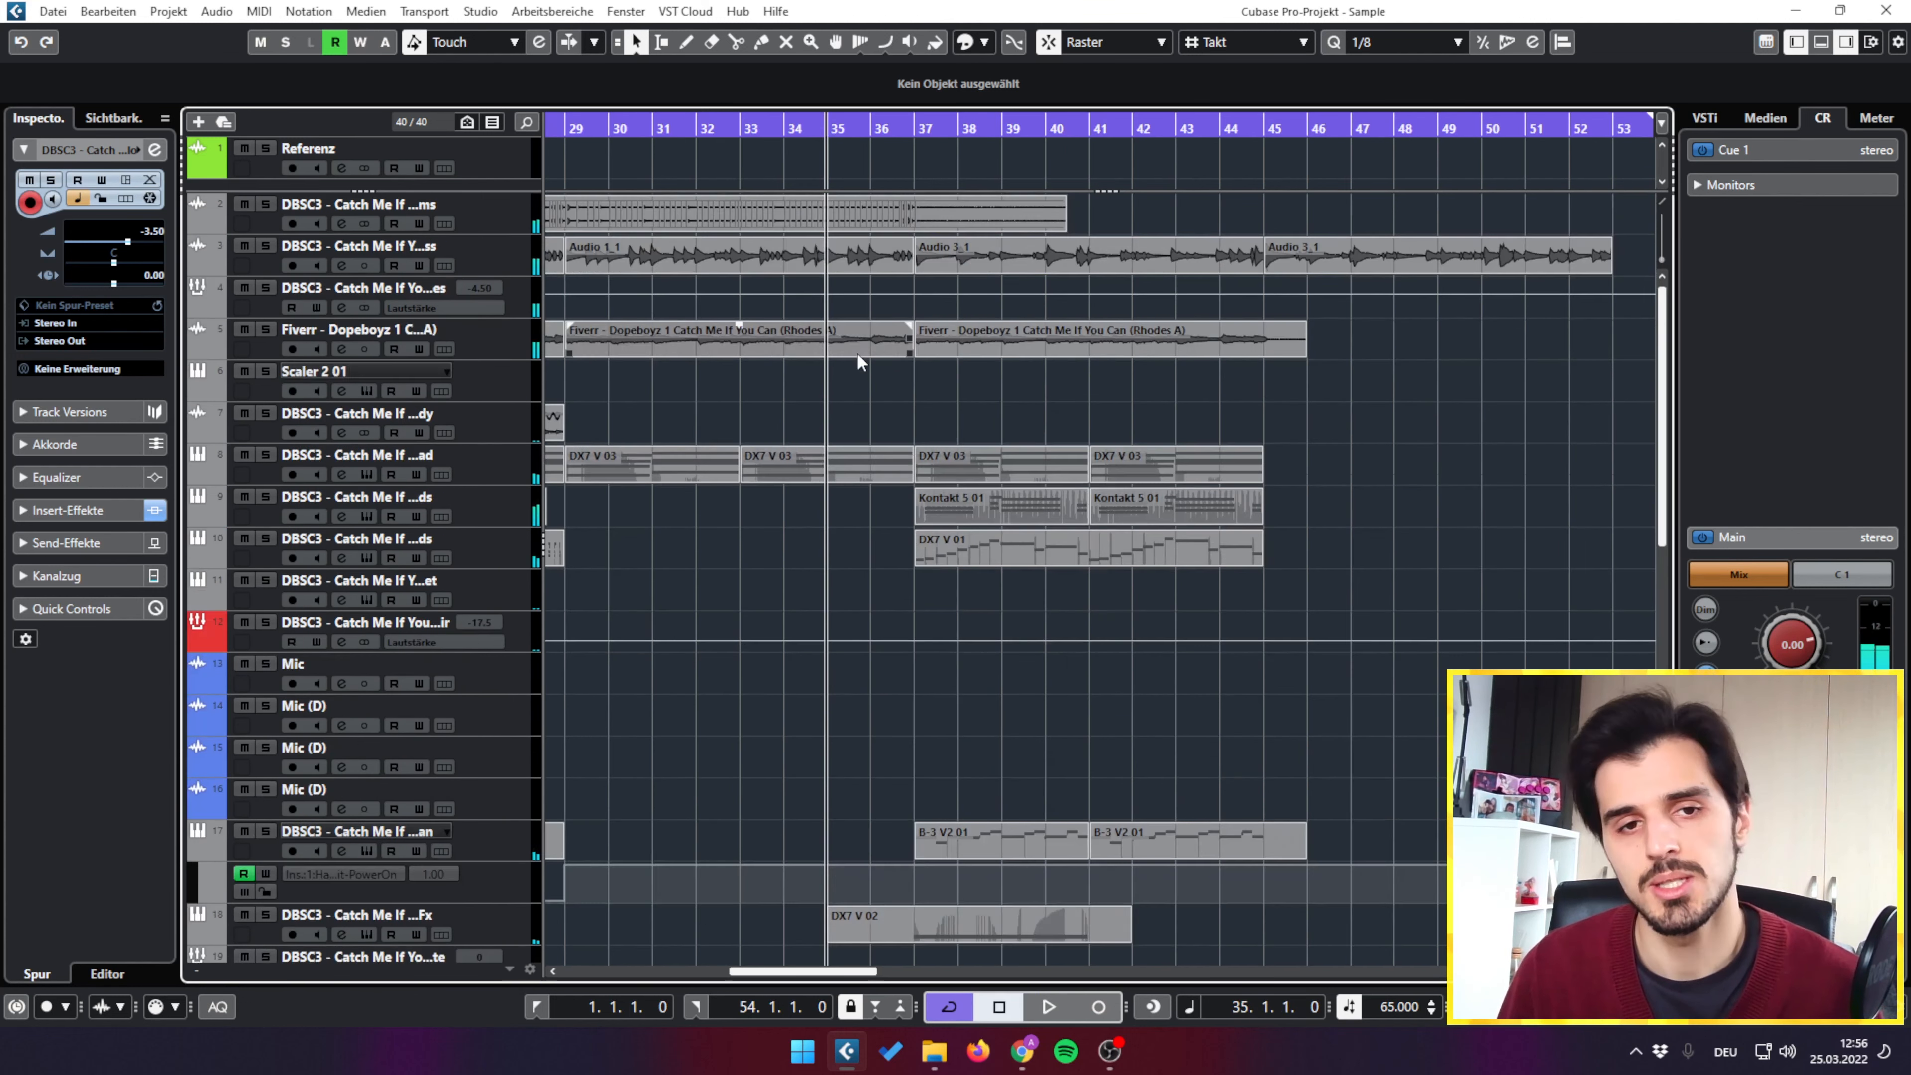
# Step: Play the full mix from bar 36 and look over the guitar, organ and synth tracks
pyautogui.scroll(-10, 1095, 693)
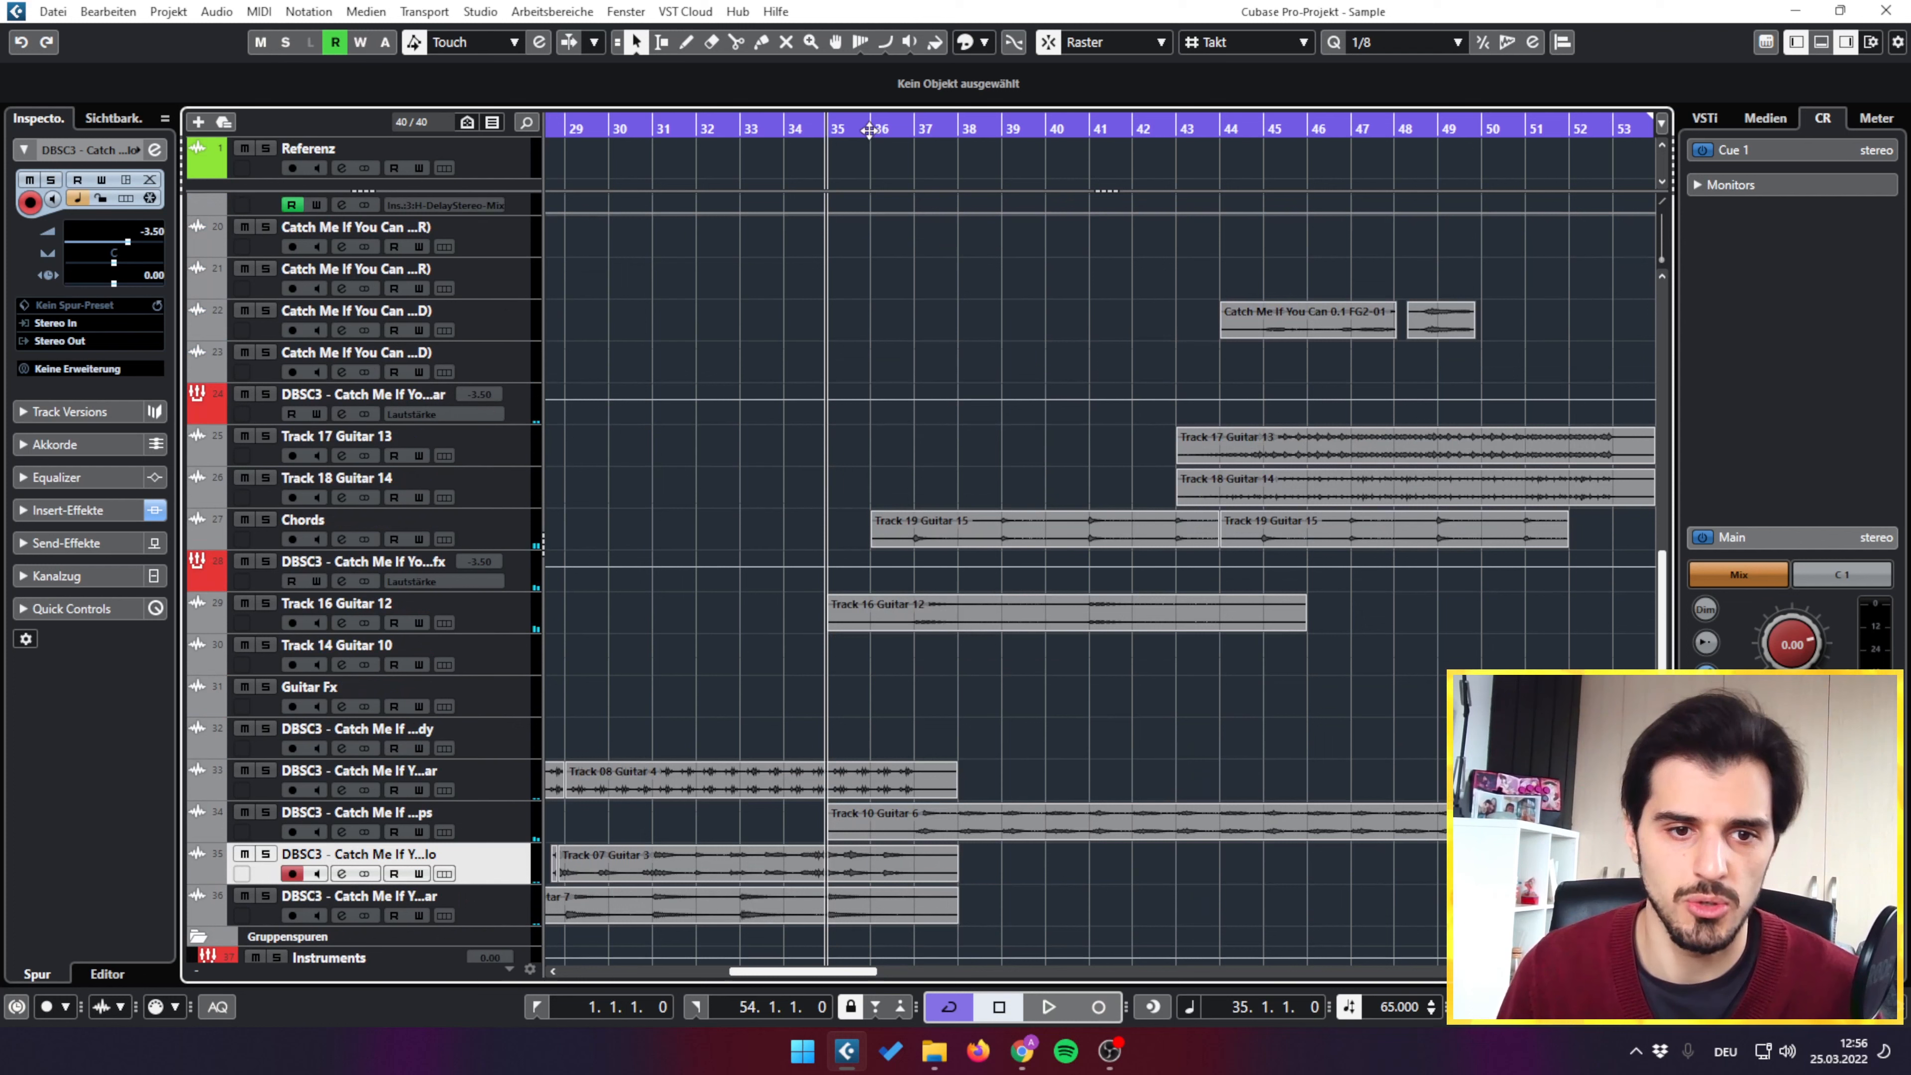
pyautogui.click(870, 129)
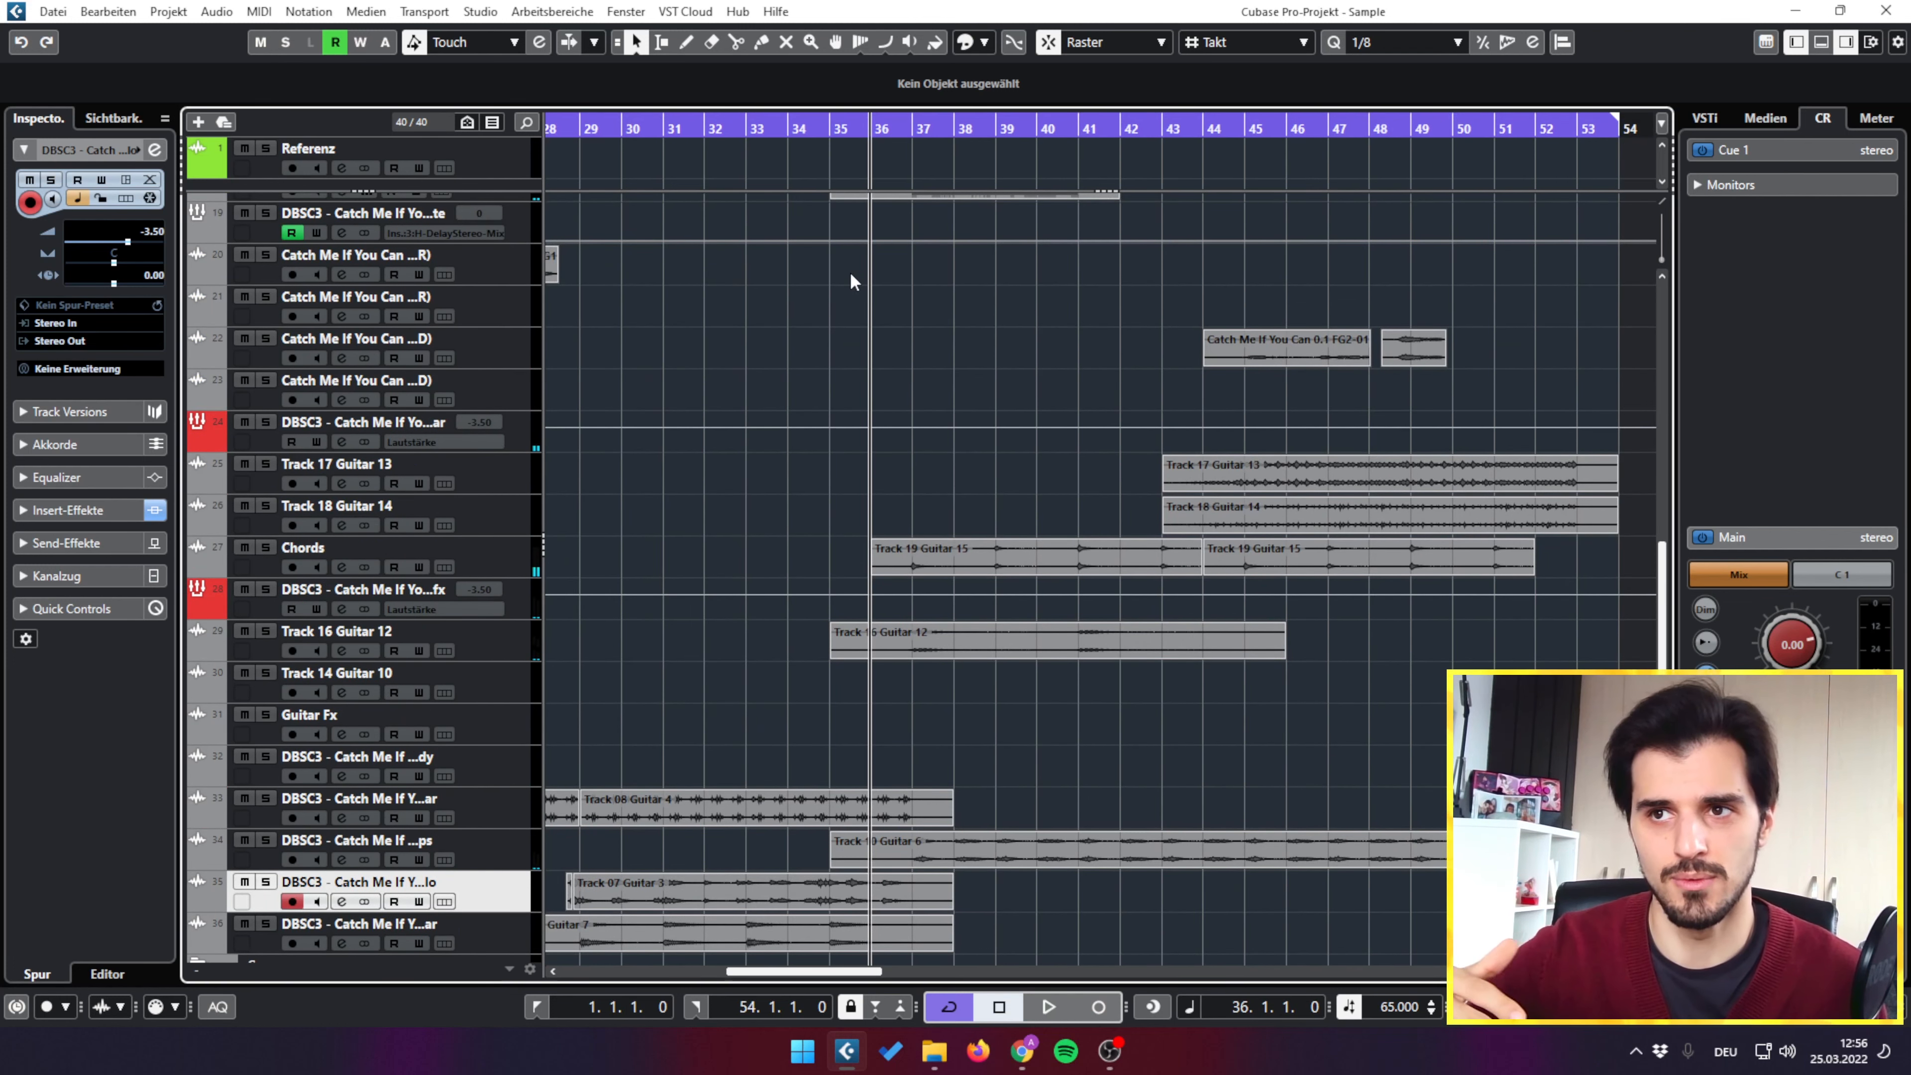
pyautogui.press('space')
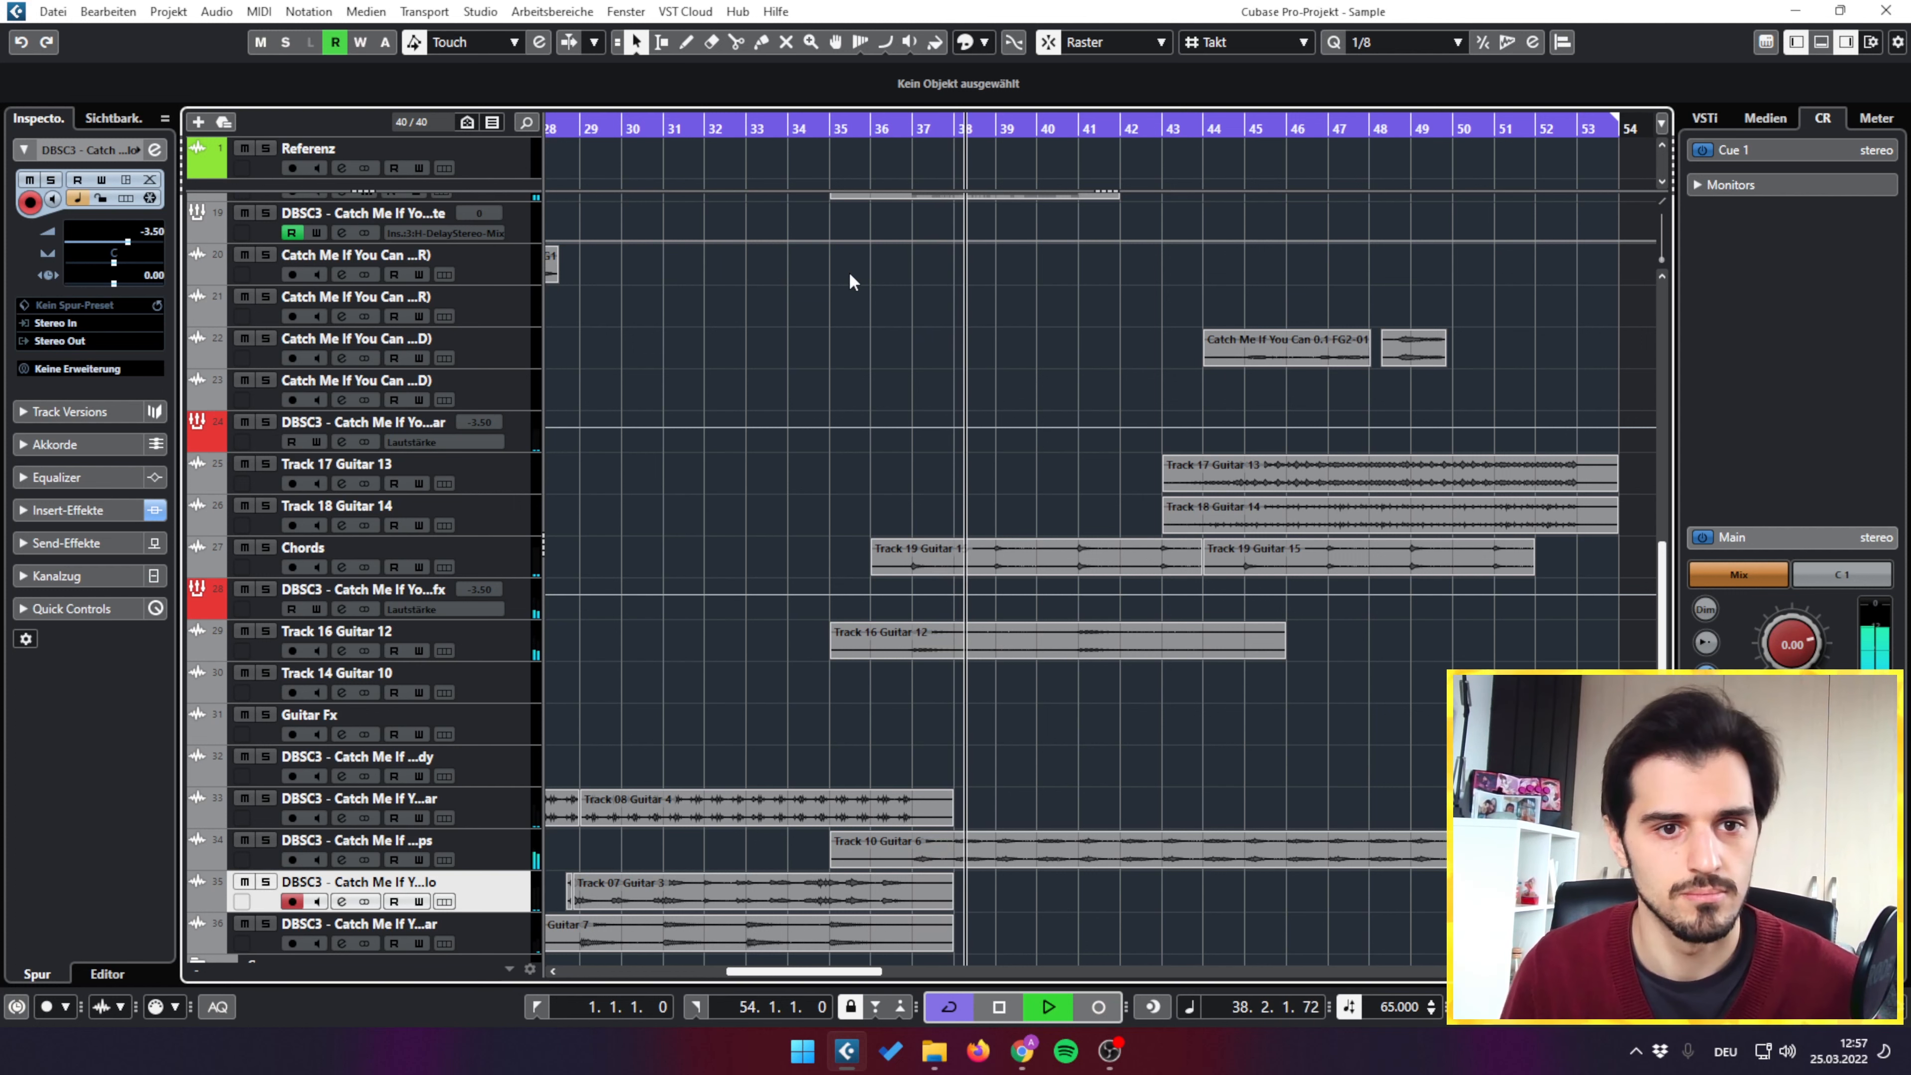
pyautogui.scroll(5, 849, 274)
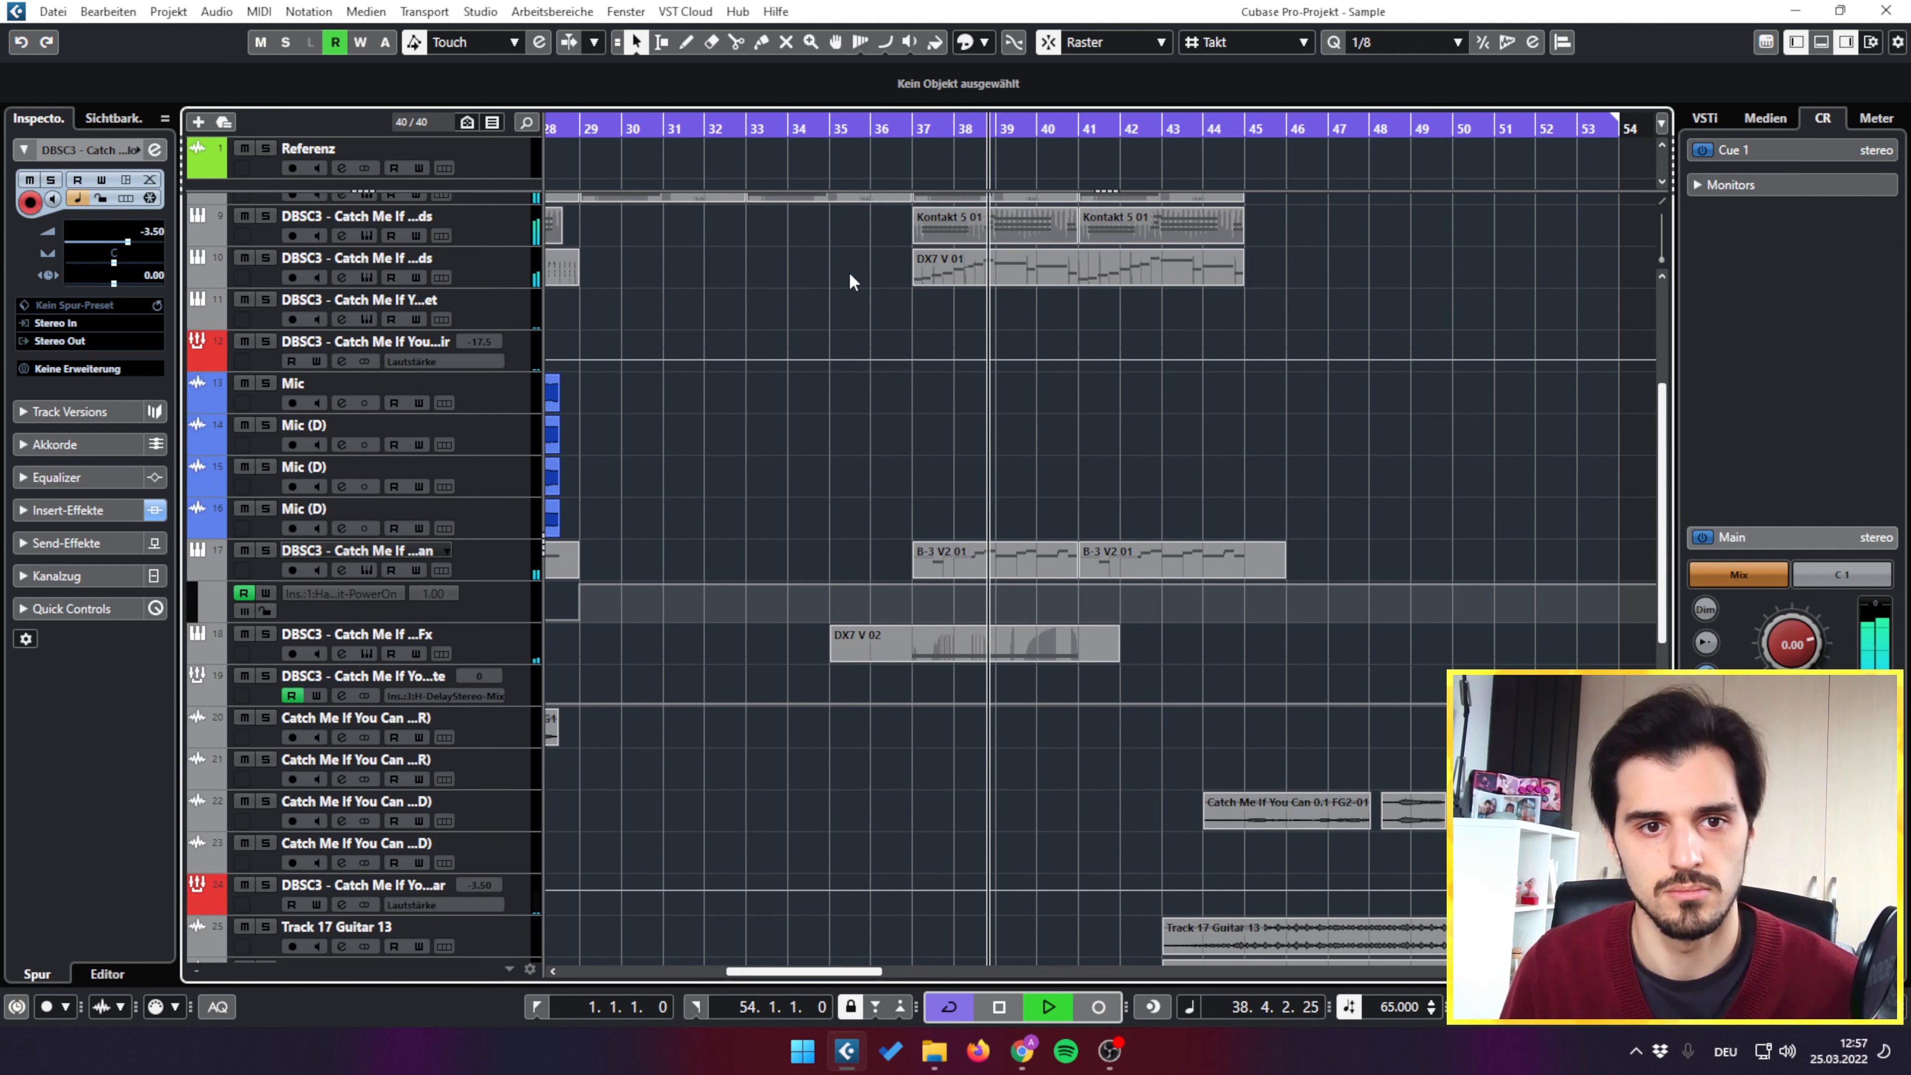
pyautogui.scroll(2, 850, 275)
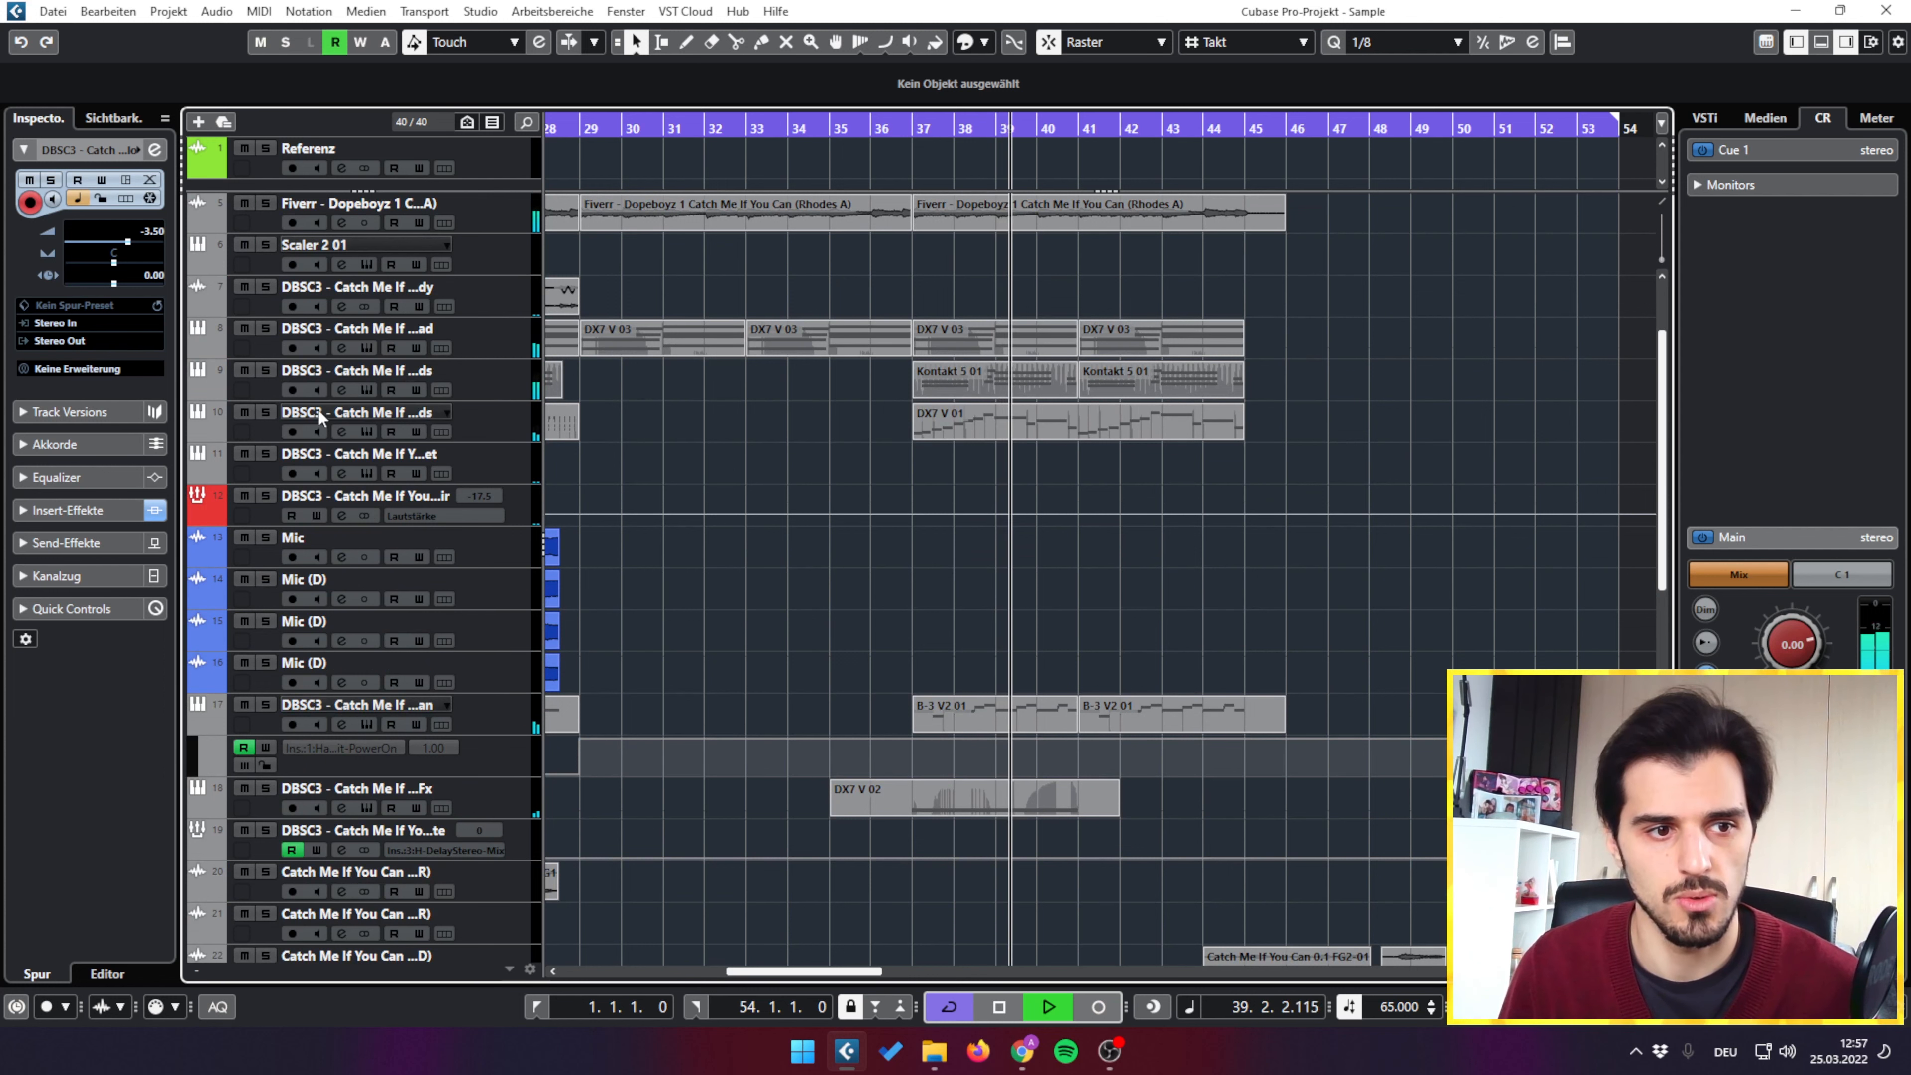
# Step: Solo track 10, select its two DX7 V 01 clips starting at bar 21 and play them from there
pyautogui.press('space')
pyautogui.click(266, 412)
pyautogui.click(981, 424)
pyautogui.moveTo(719, 427); pyautogui.dragTo(825, 418)
pyautogui.hscroll(-5, 687, 427)
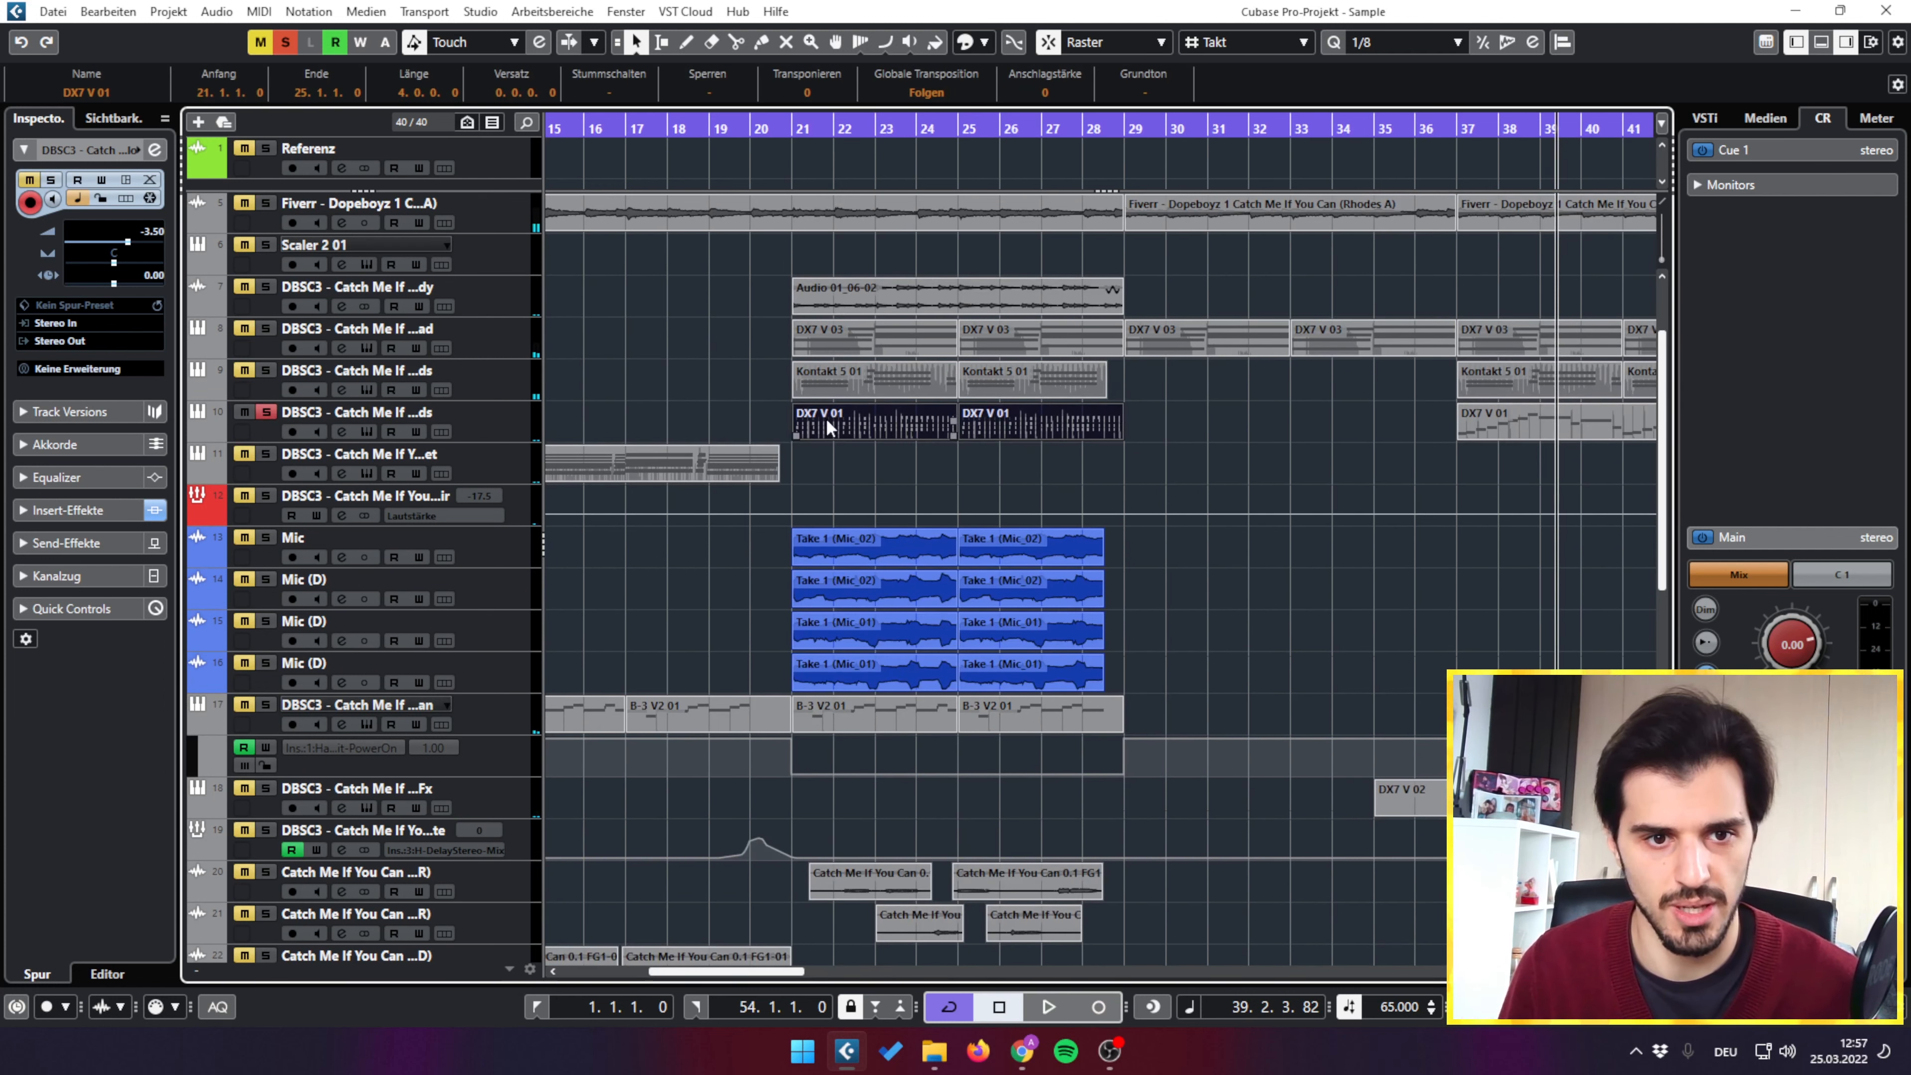
pyautogui.press('l')
pyautogui.press('space')
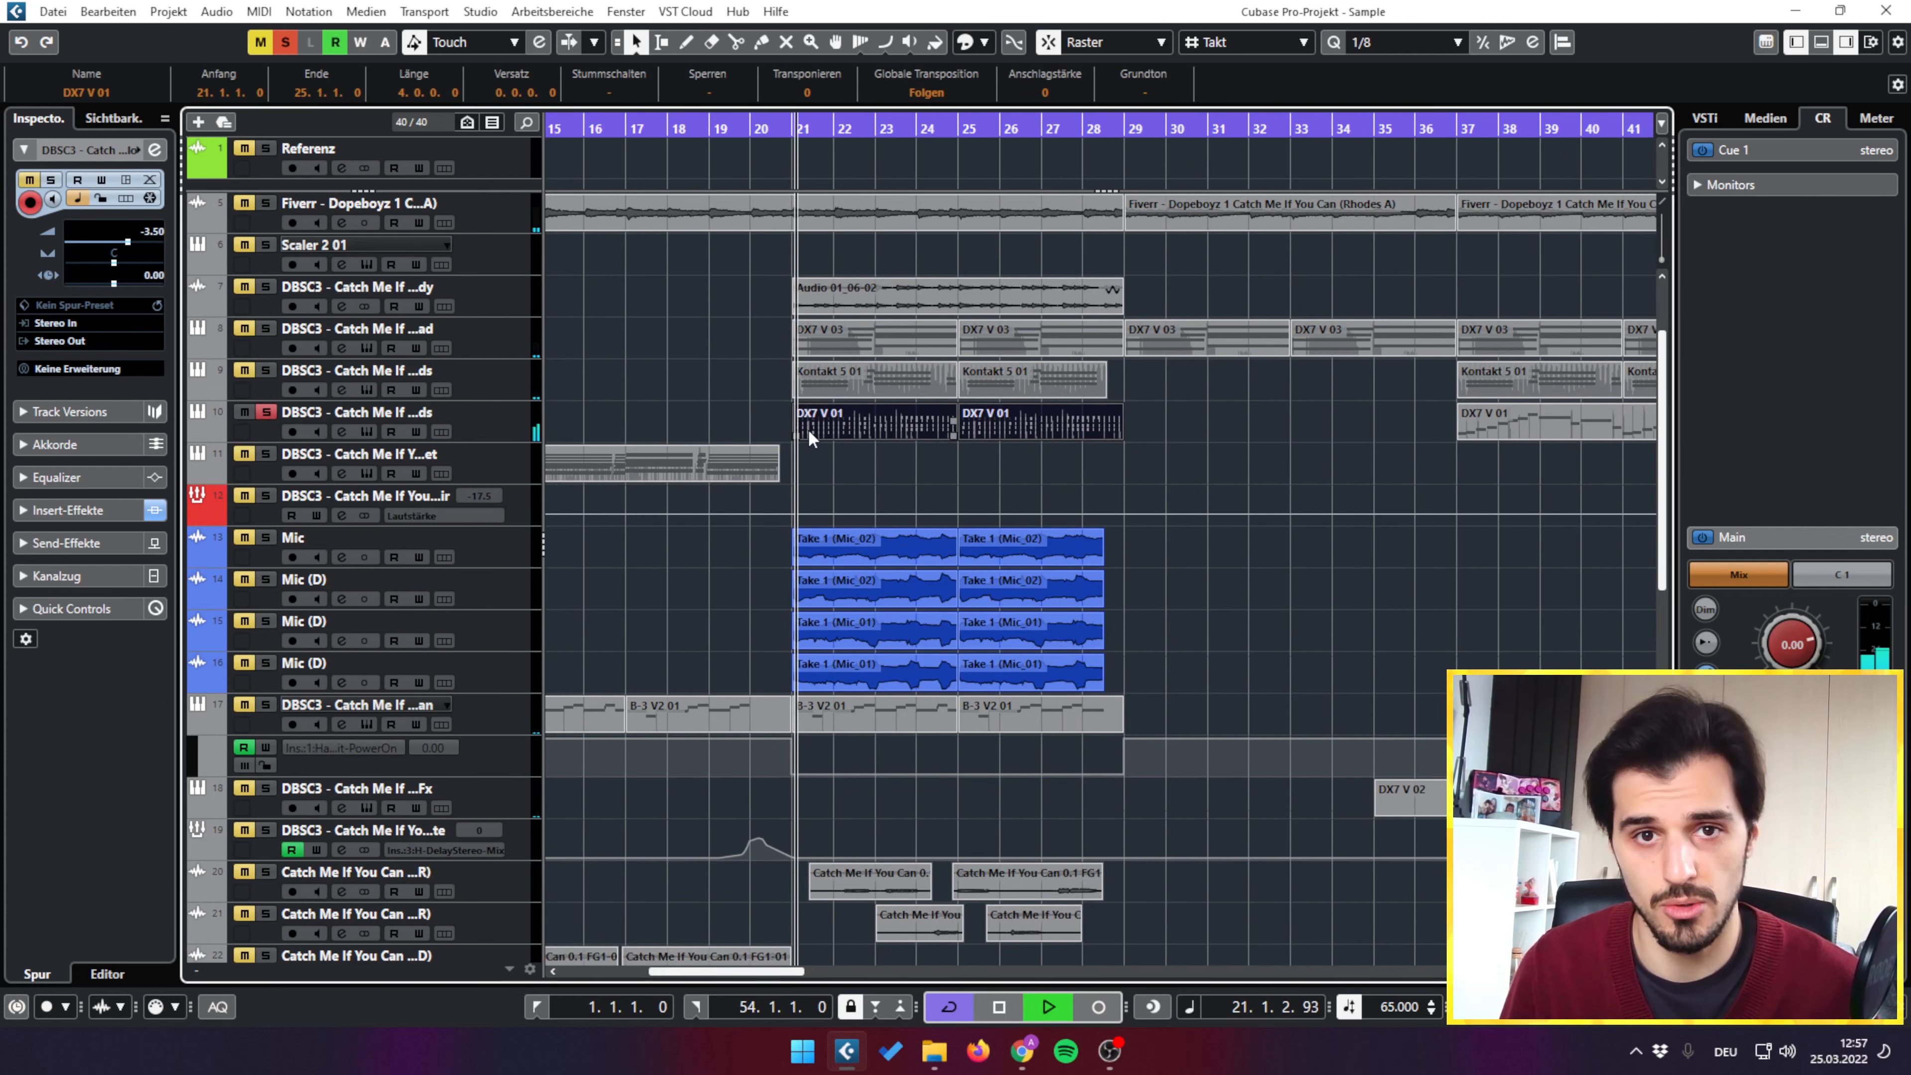
# Step: Select the DX7 V 01 clip at bar 37 and play the soloed track from its start for comparison
pyautogui.click(1523, 425)
pyautogui.press('space')
pyautogui.press('l')
pyautogui.press('space')
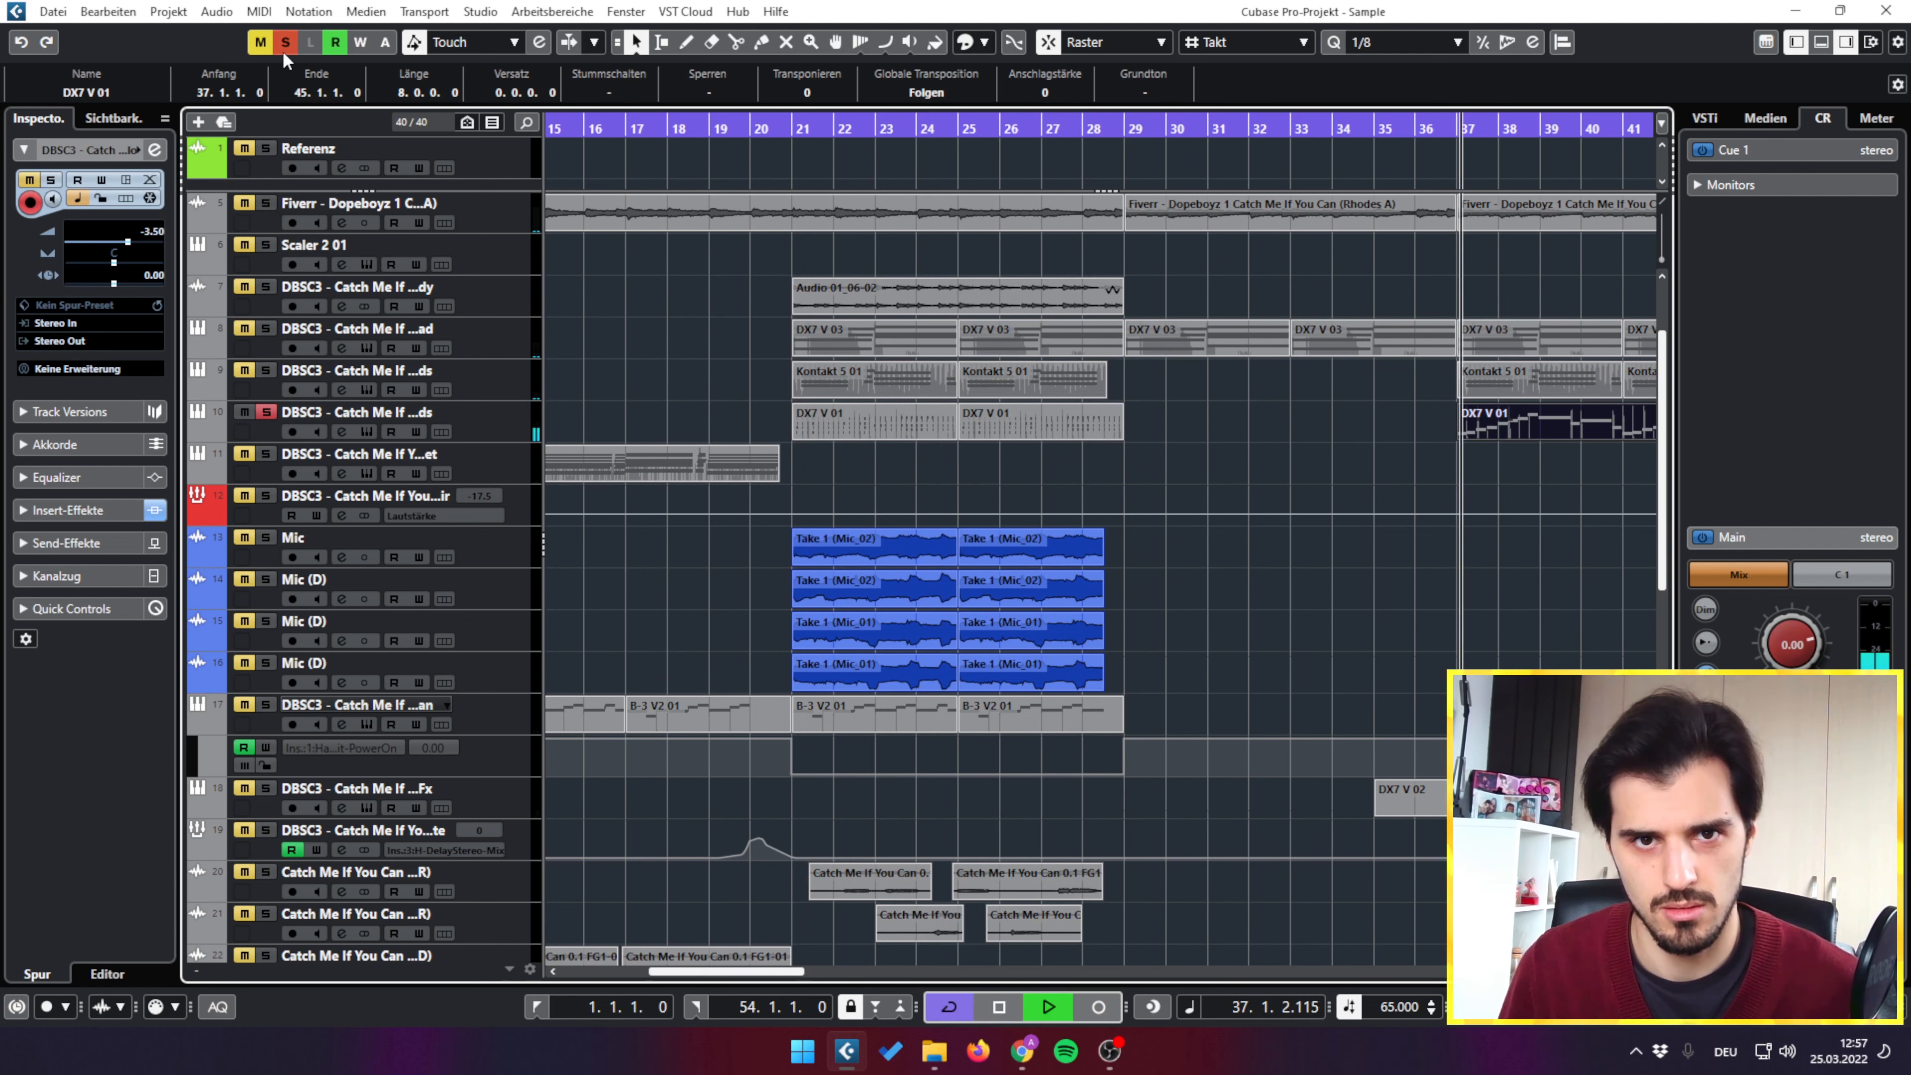
# Step: Clear the solo on track 10 and audition the Track 10 Guitar 6 track in solo from bar 37
pyautogui.click(283, 47)
pyautogui.moveTo(1274, 448); pyautogui.dragTo(1550, 479)
pyautogui.scroll(-12, 1239, 461)
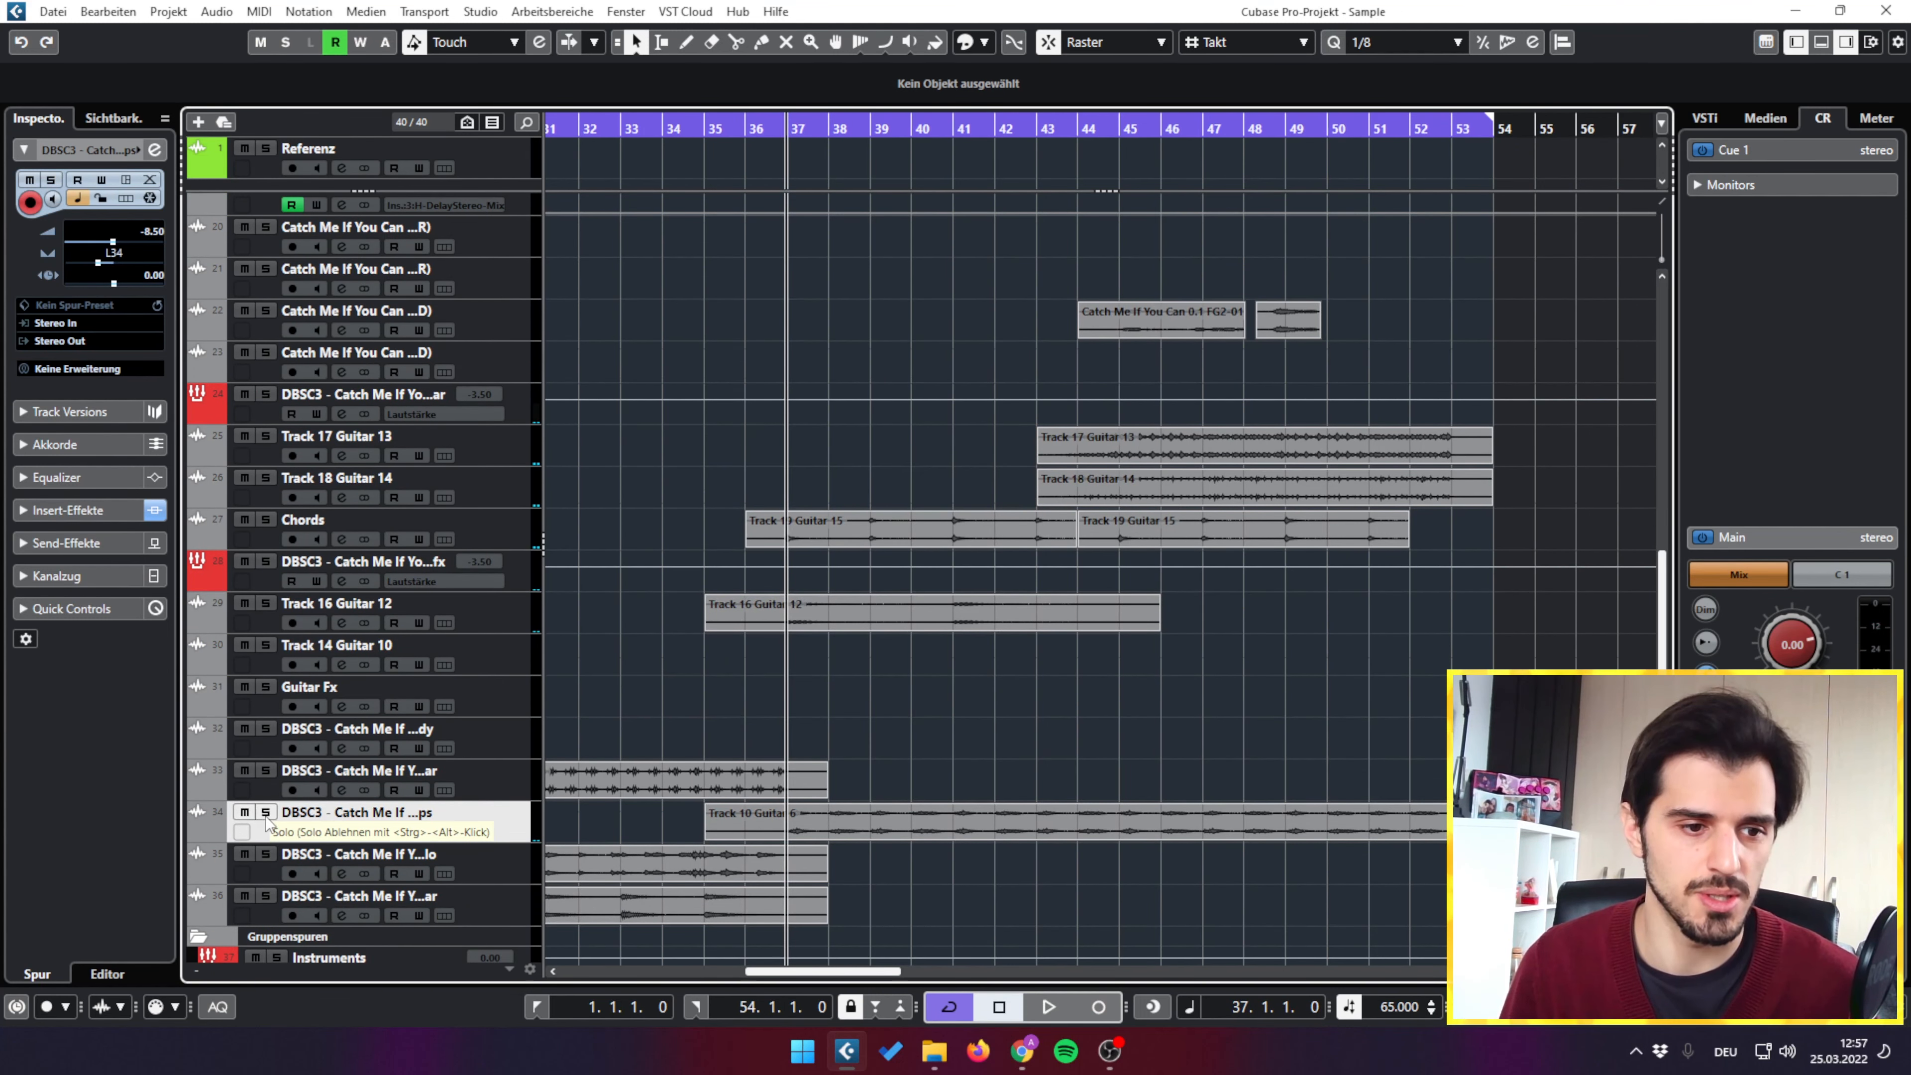
pyautogui.click(266, 813)
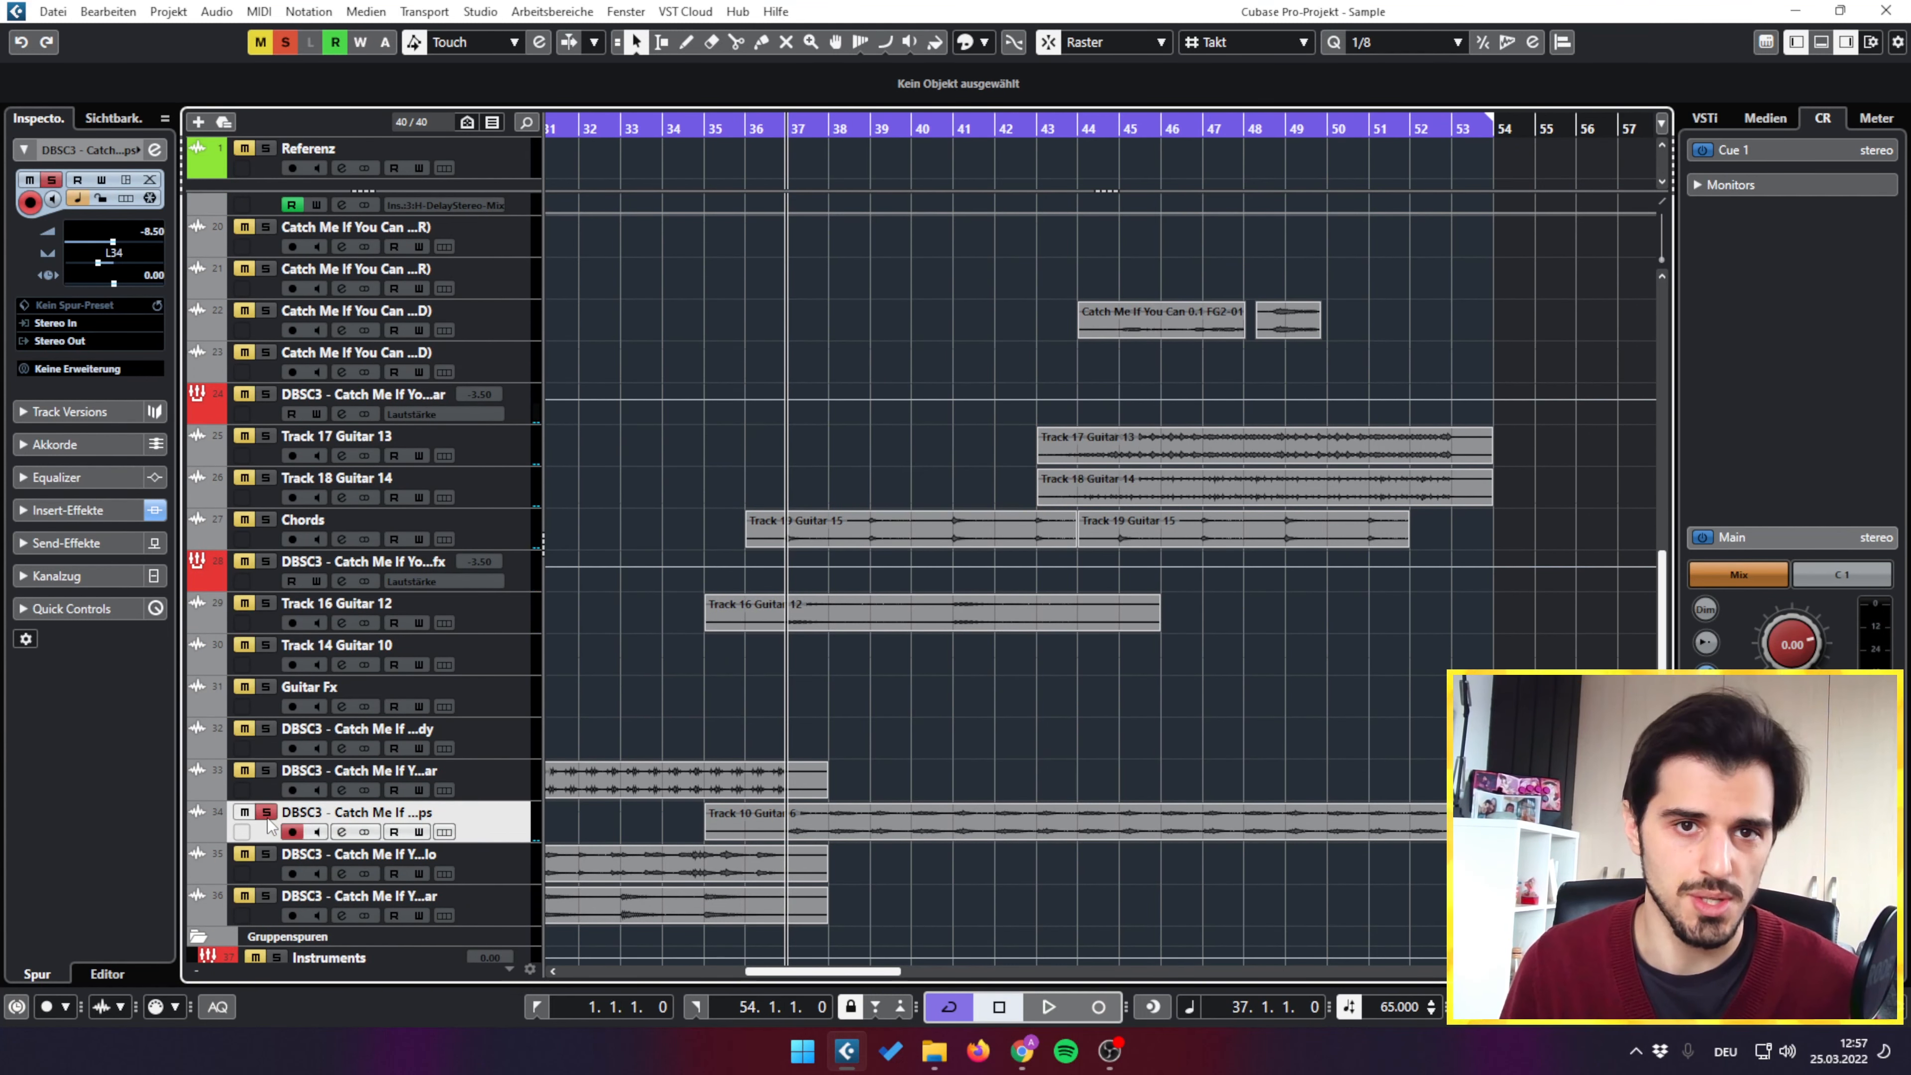
pyautogui.press('space')
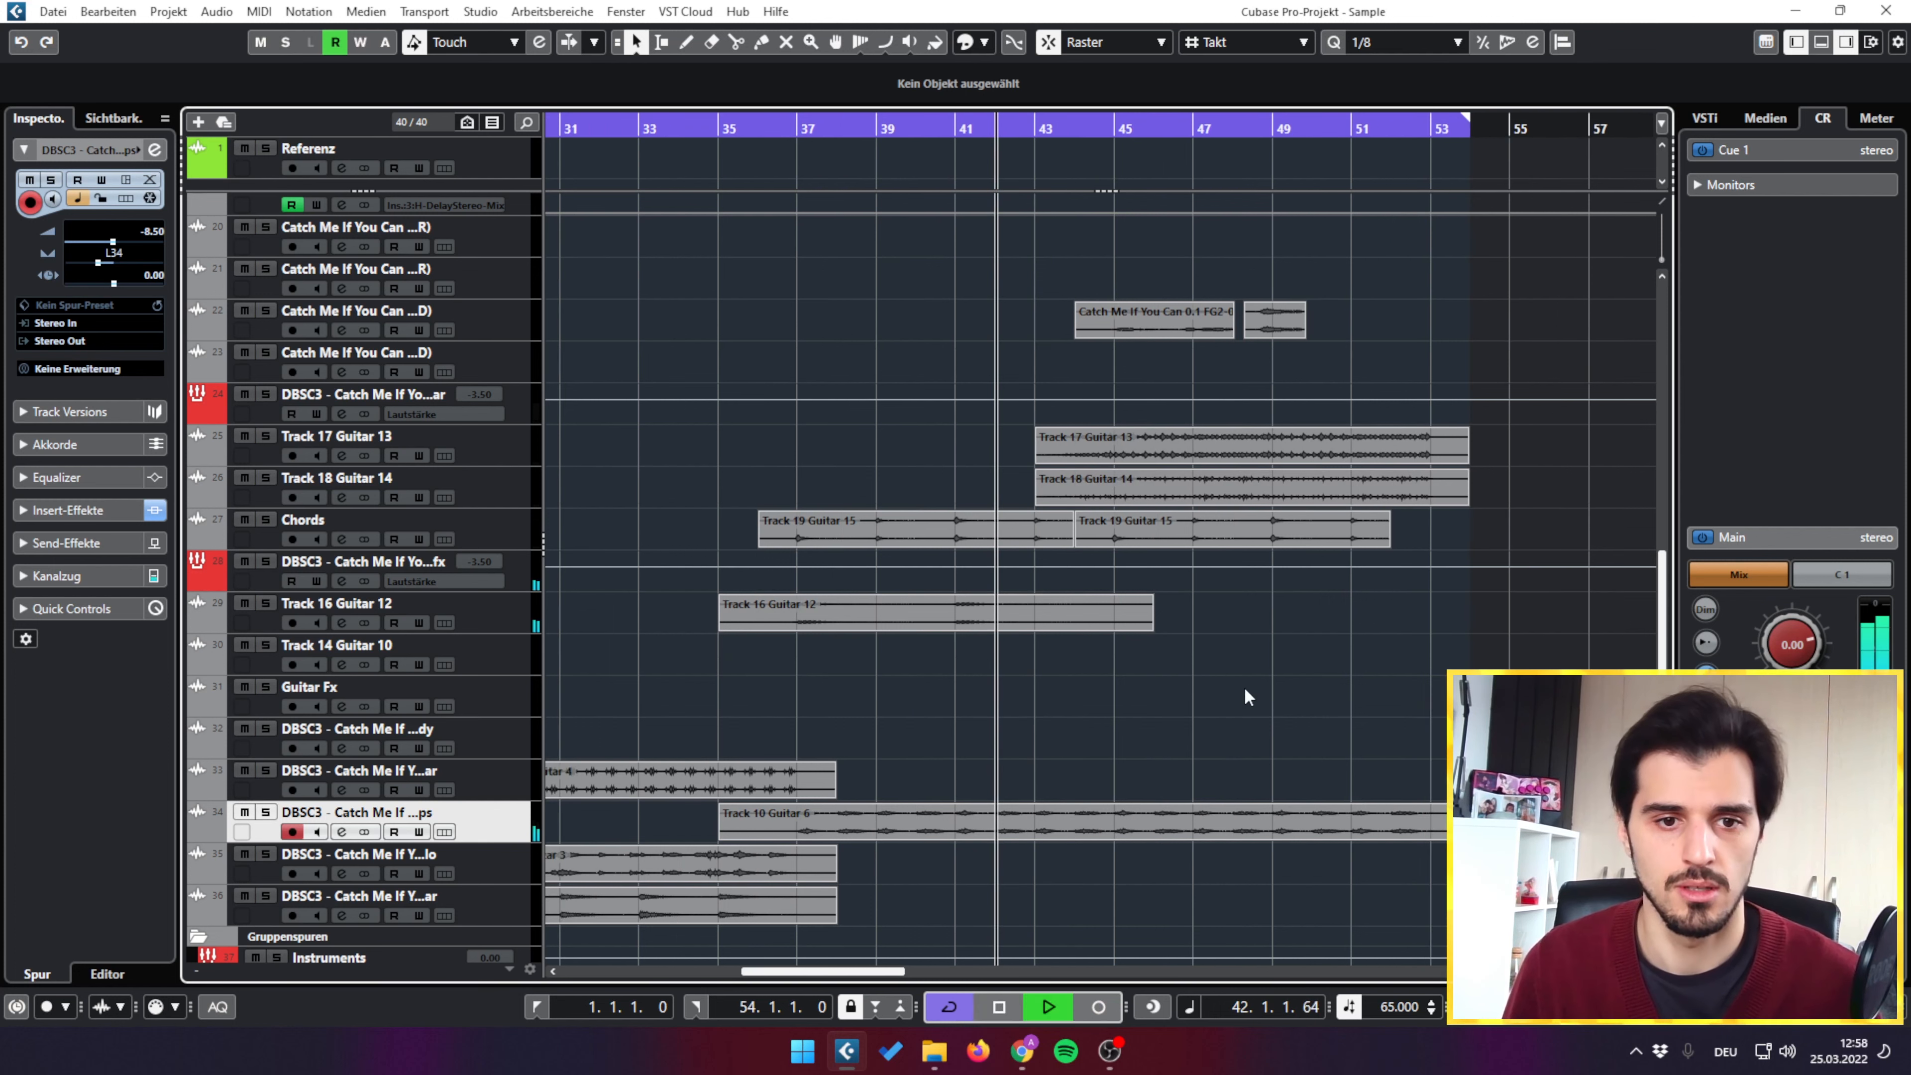
# Step: Listen to the full mix to the end of the arrangement while looking over the upper and lower tracks
pyautogui.scroll(10, 1244, 687)
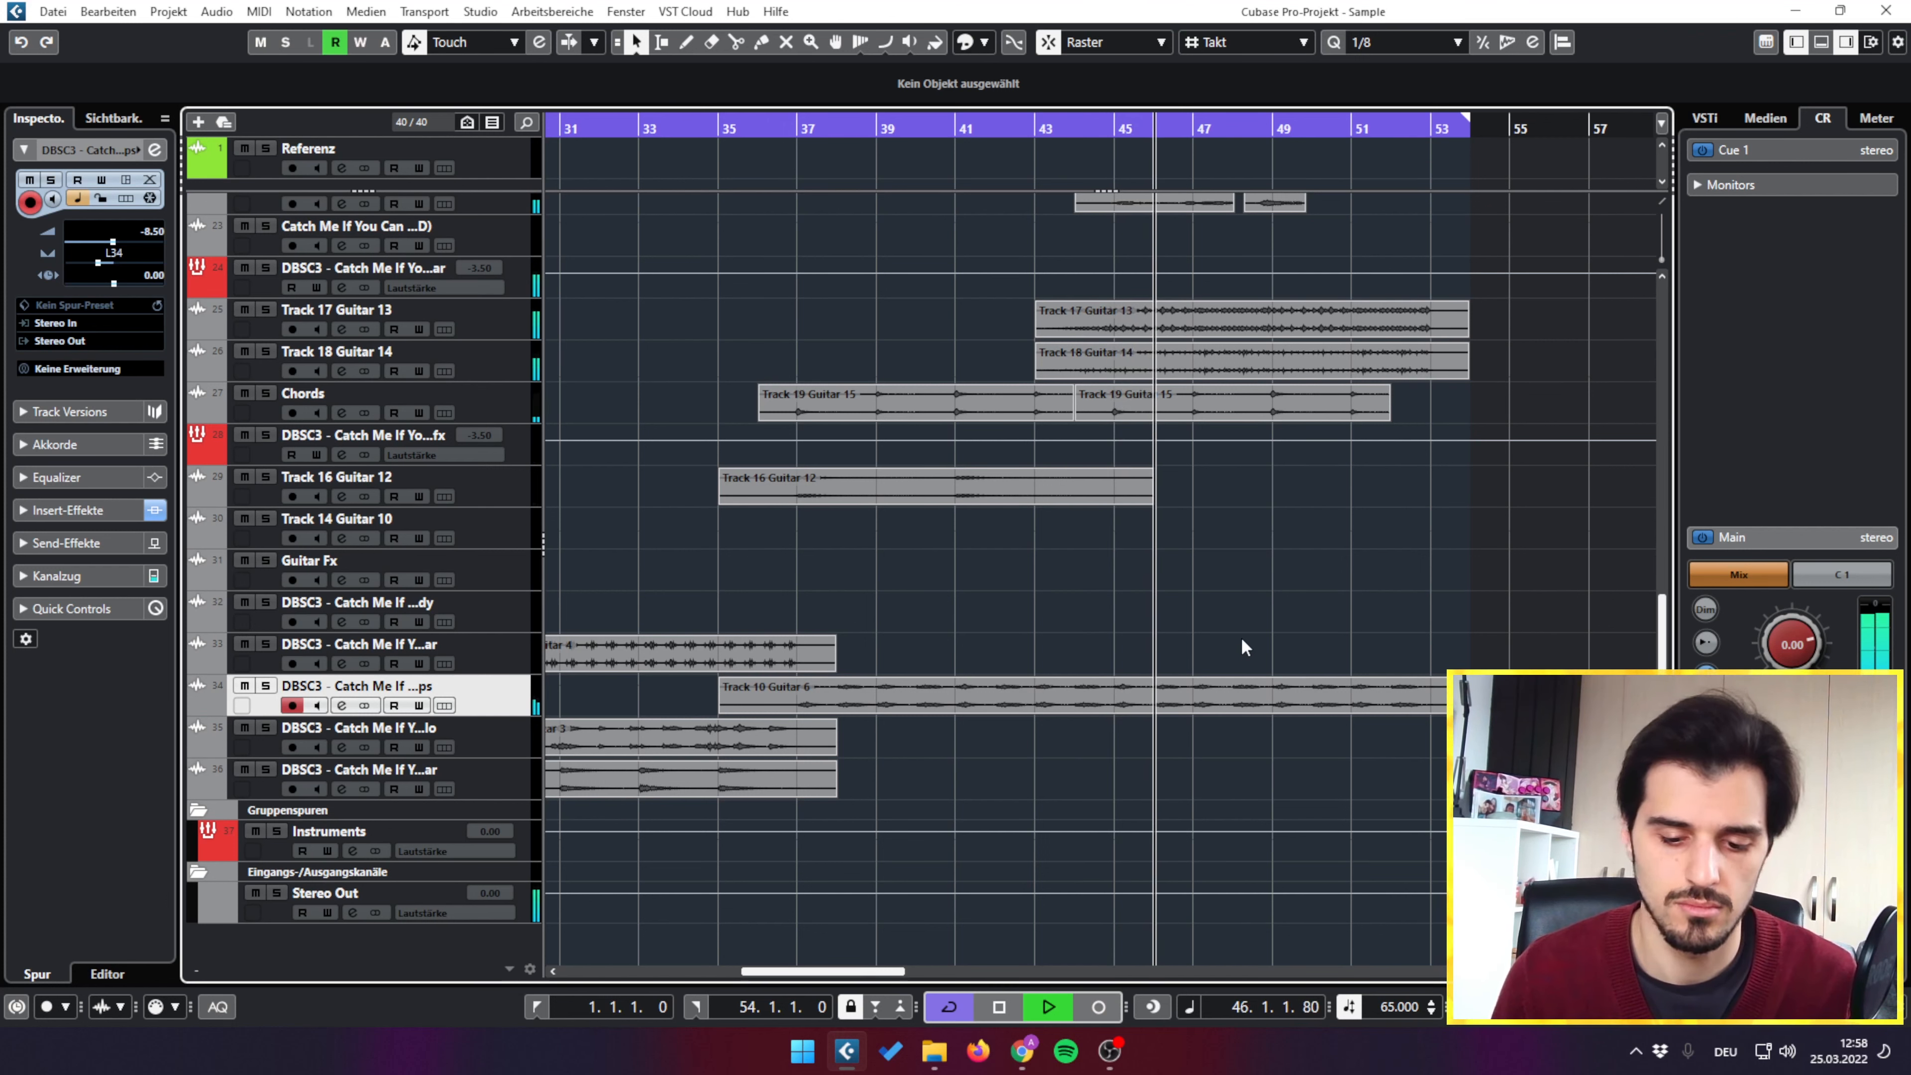
pyautogui.scroll(15, 1241, 636)
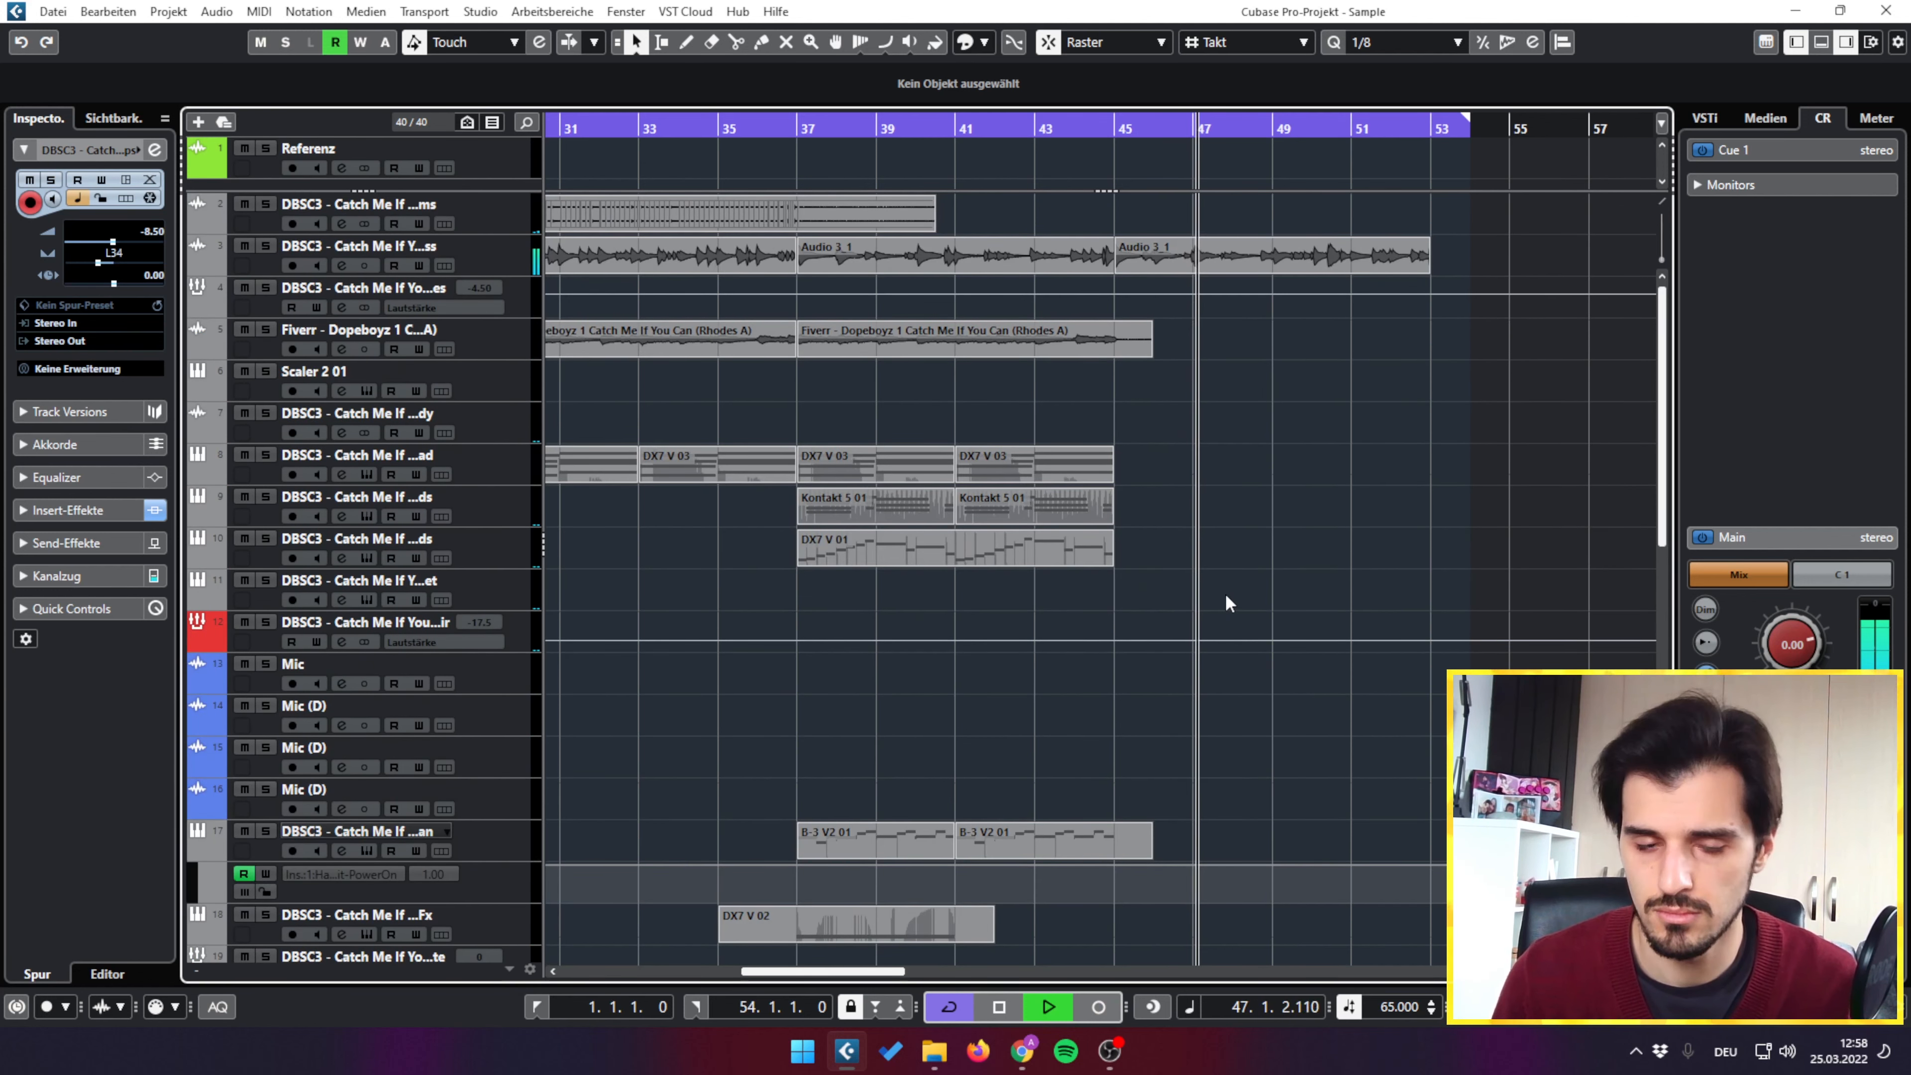
pyautogui.scroll(-6, 1226, 595)
pyautogui.scroll(-4, 1230, 598)
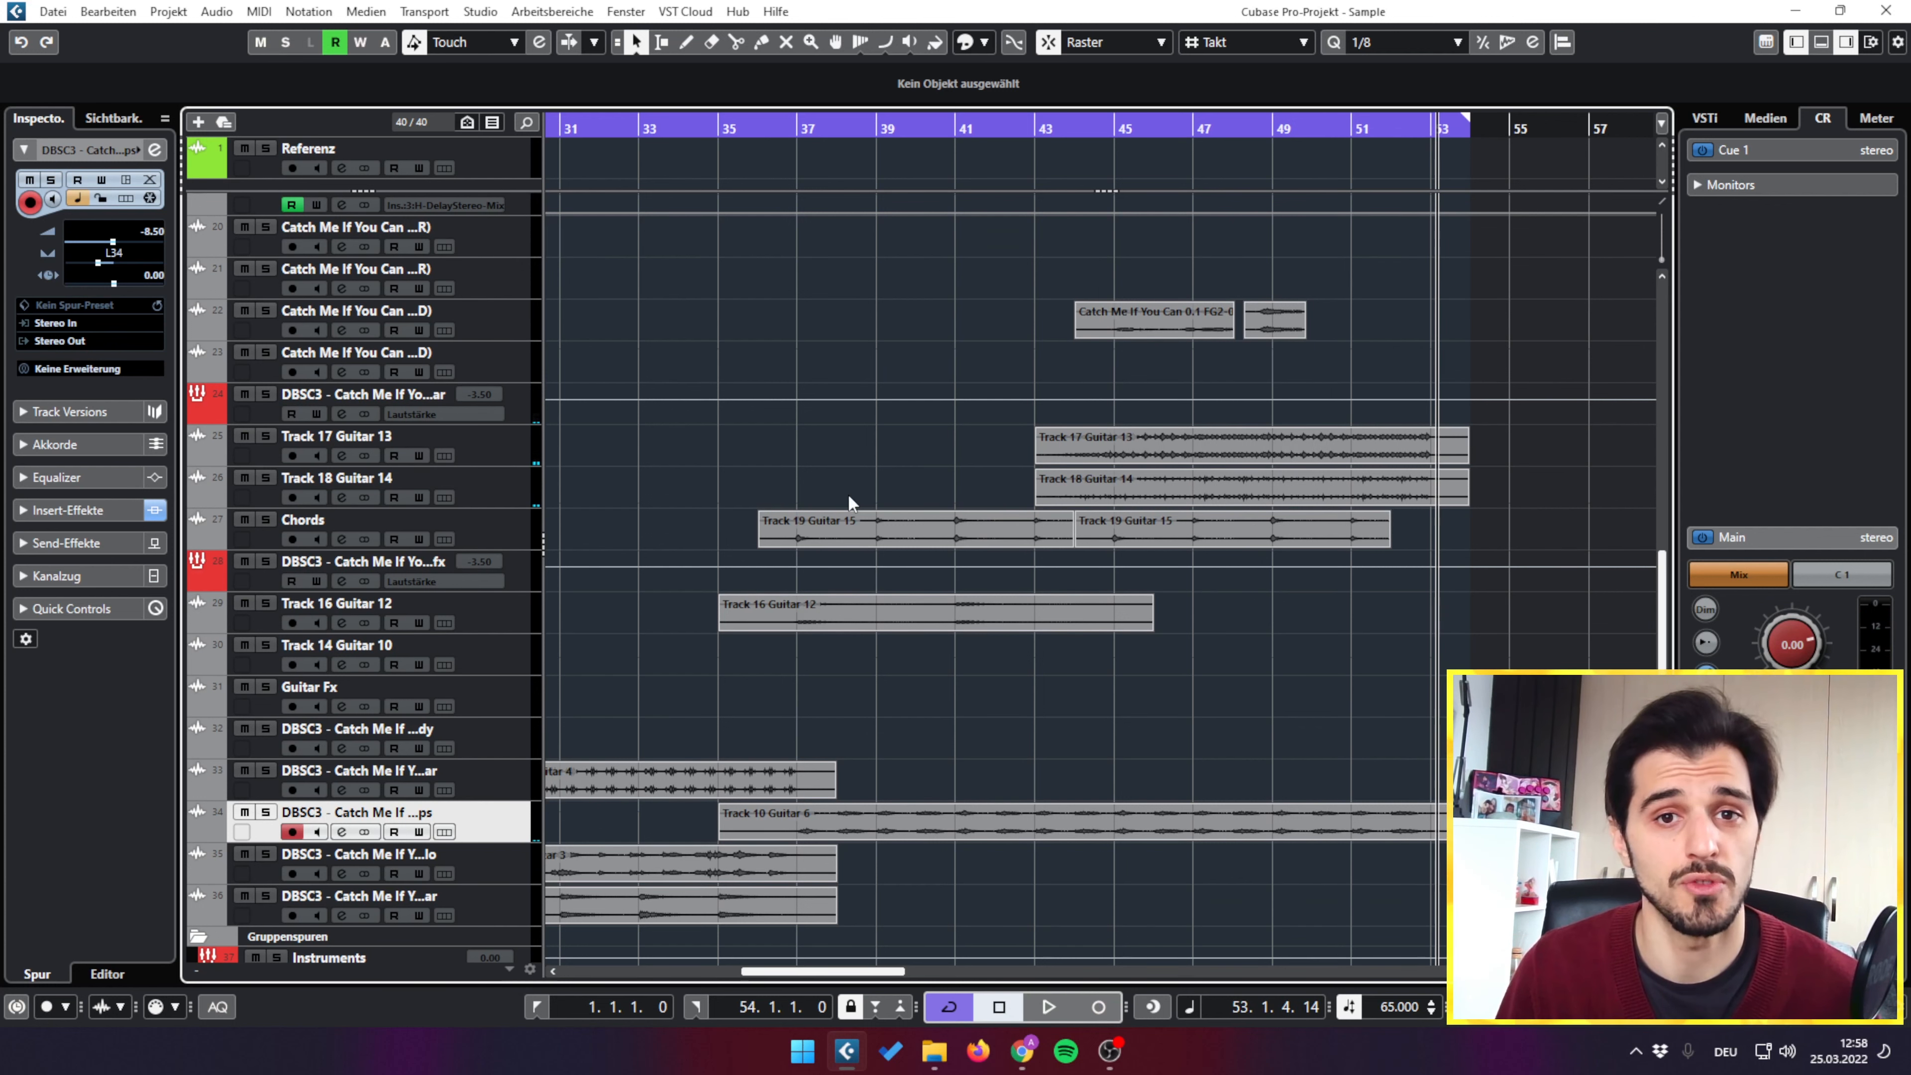
# Step: Return the playback position to bar 1 and look over the whole arrangement from the Mic tracks to the lower guitars
pyautogui.scroll(5, 848, 493)
pyautogui.scroll(-2, 1056, 614)
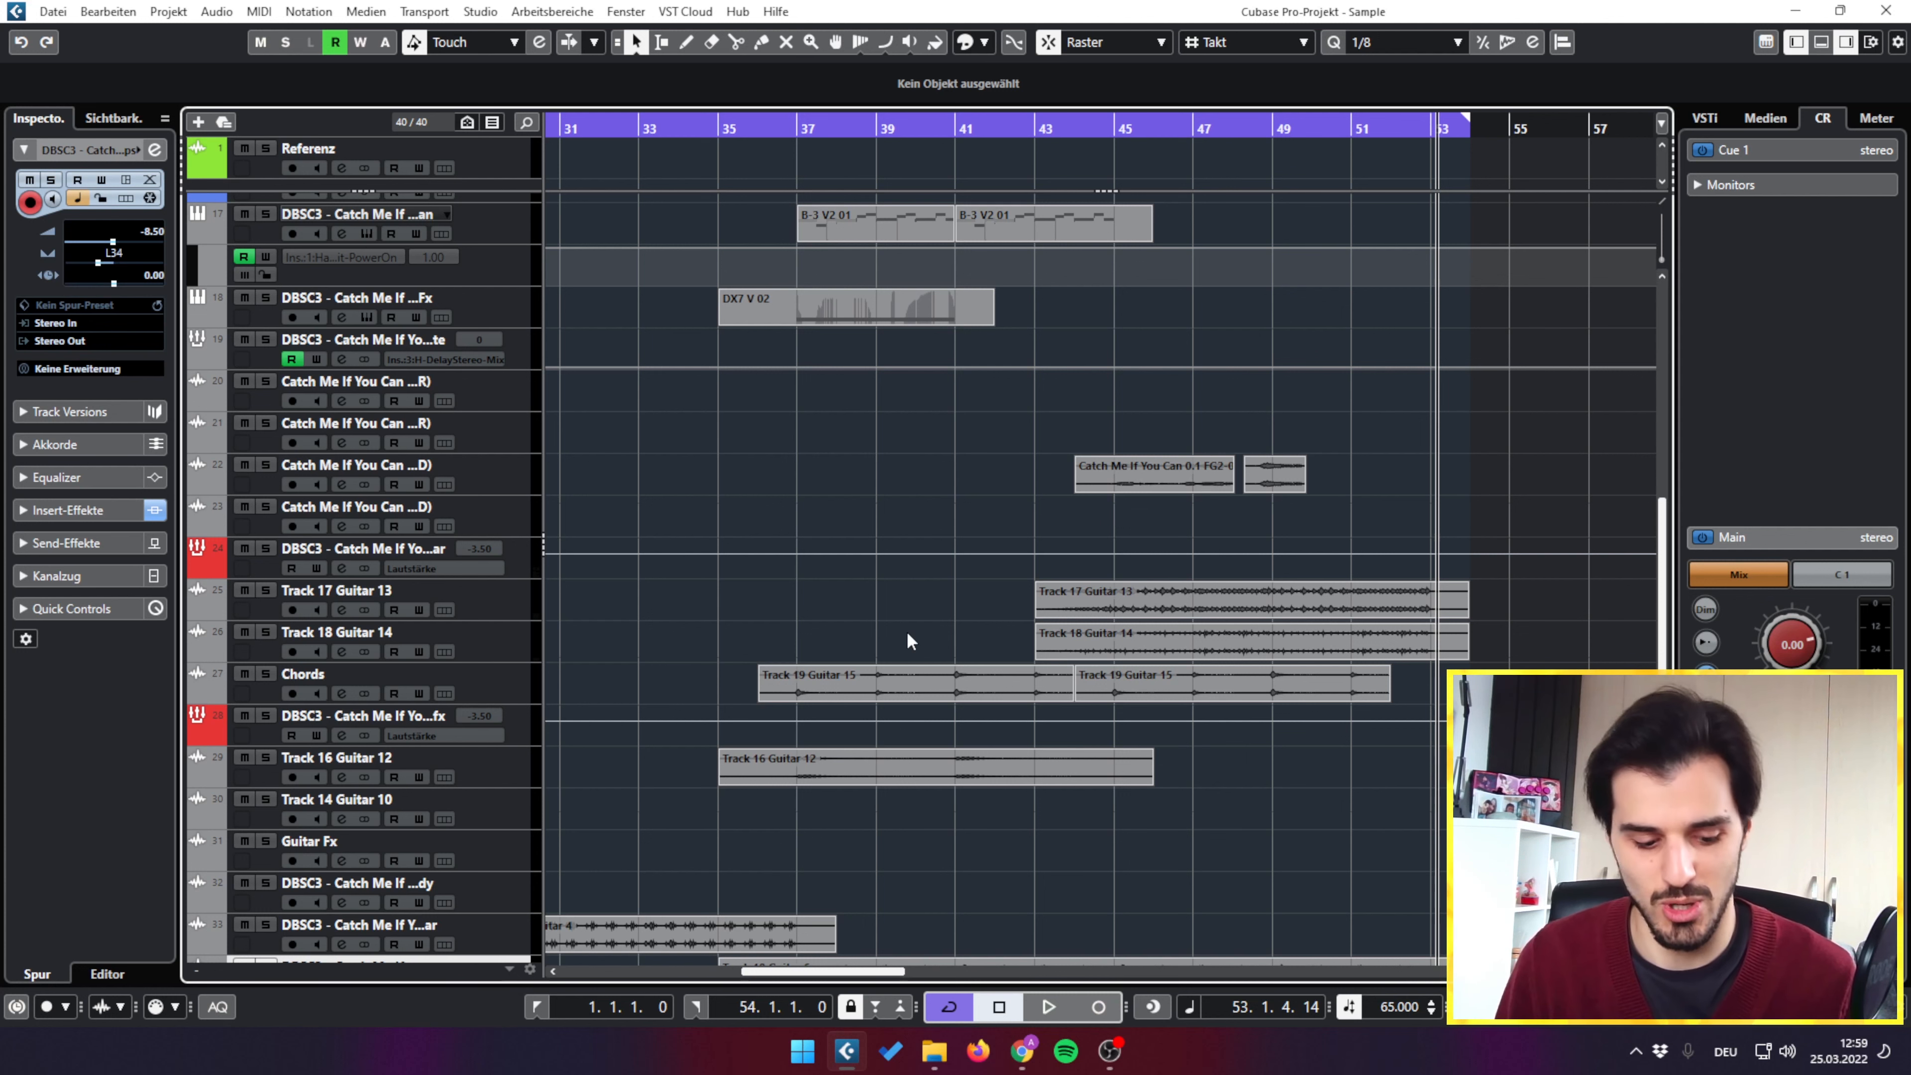
pyautogui.click(1117, 649)
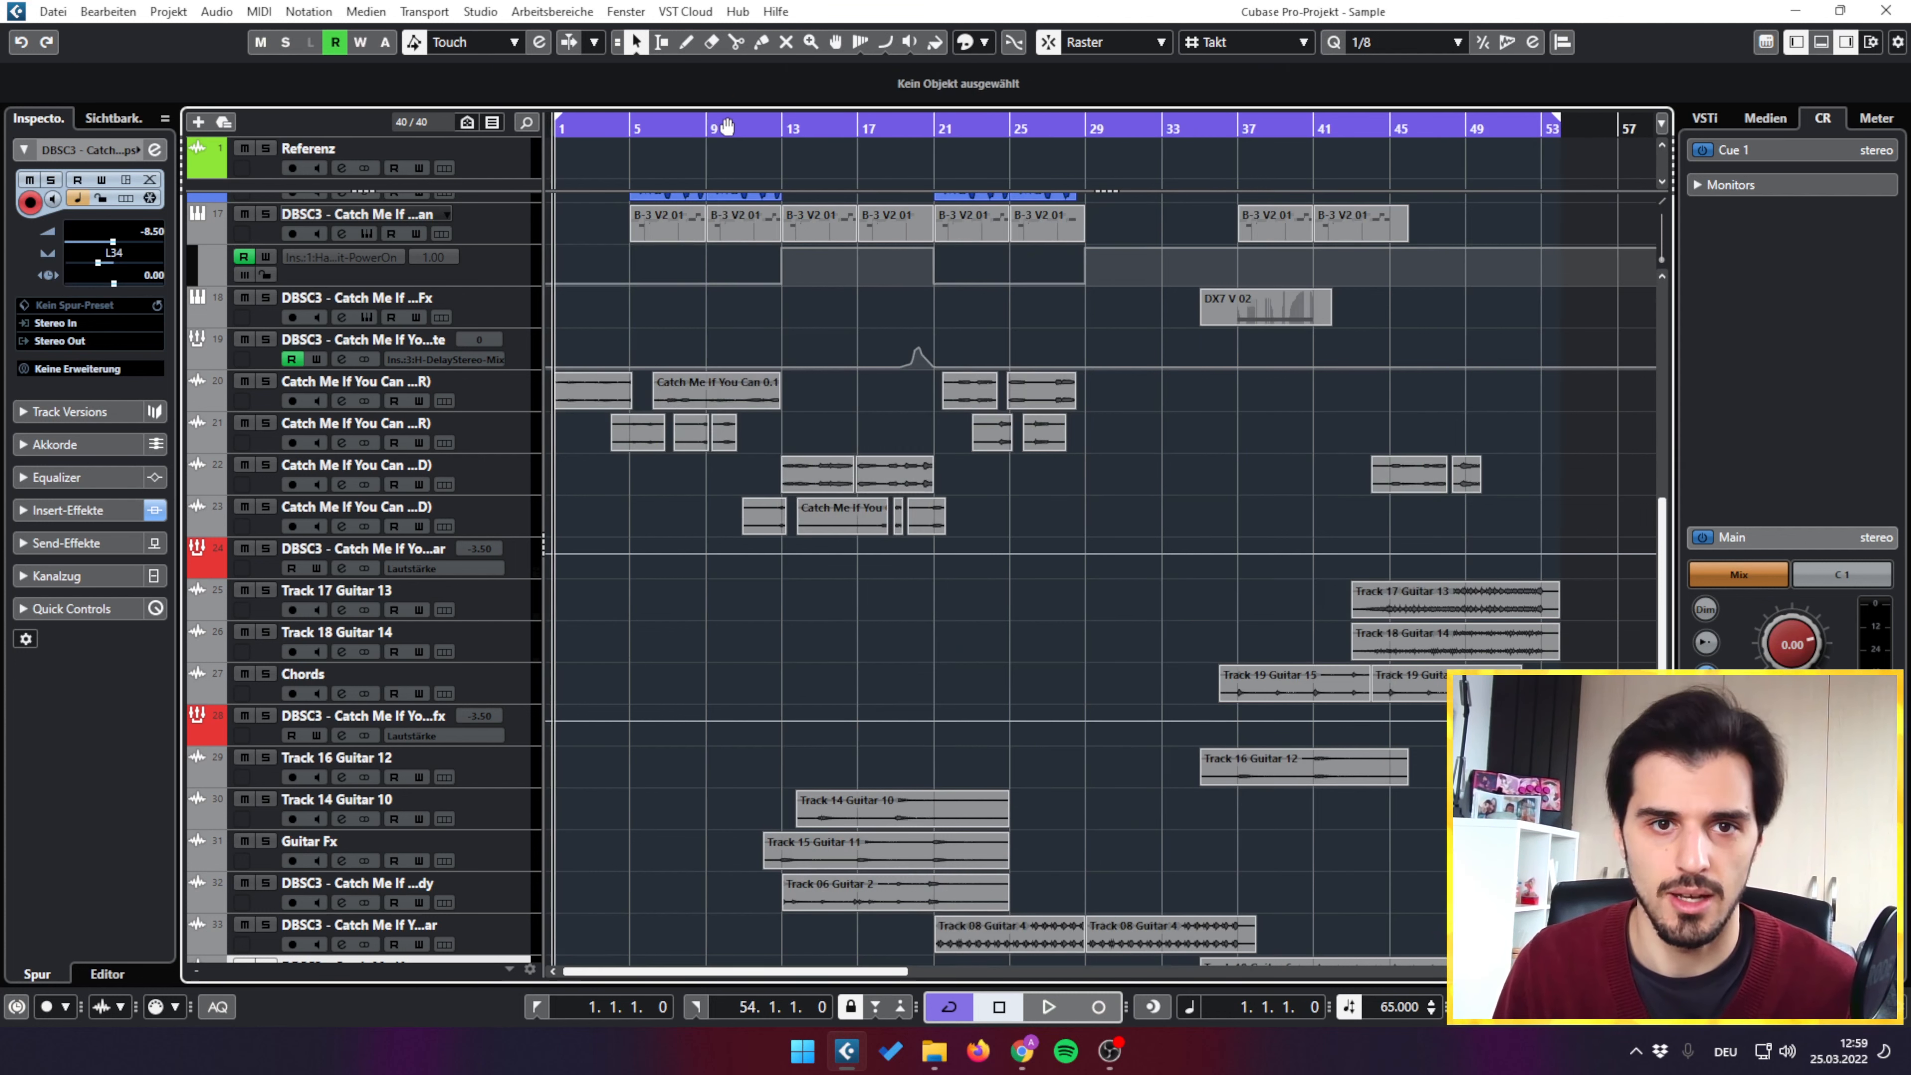
pyautogui.scroll(3, 1334, 399)
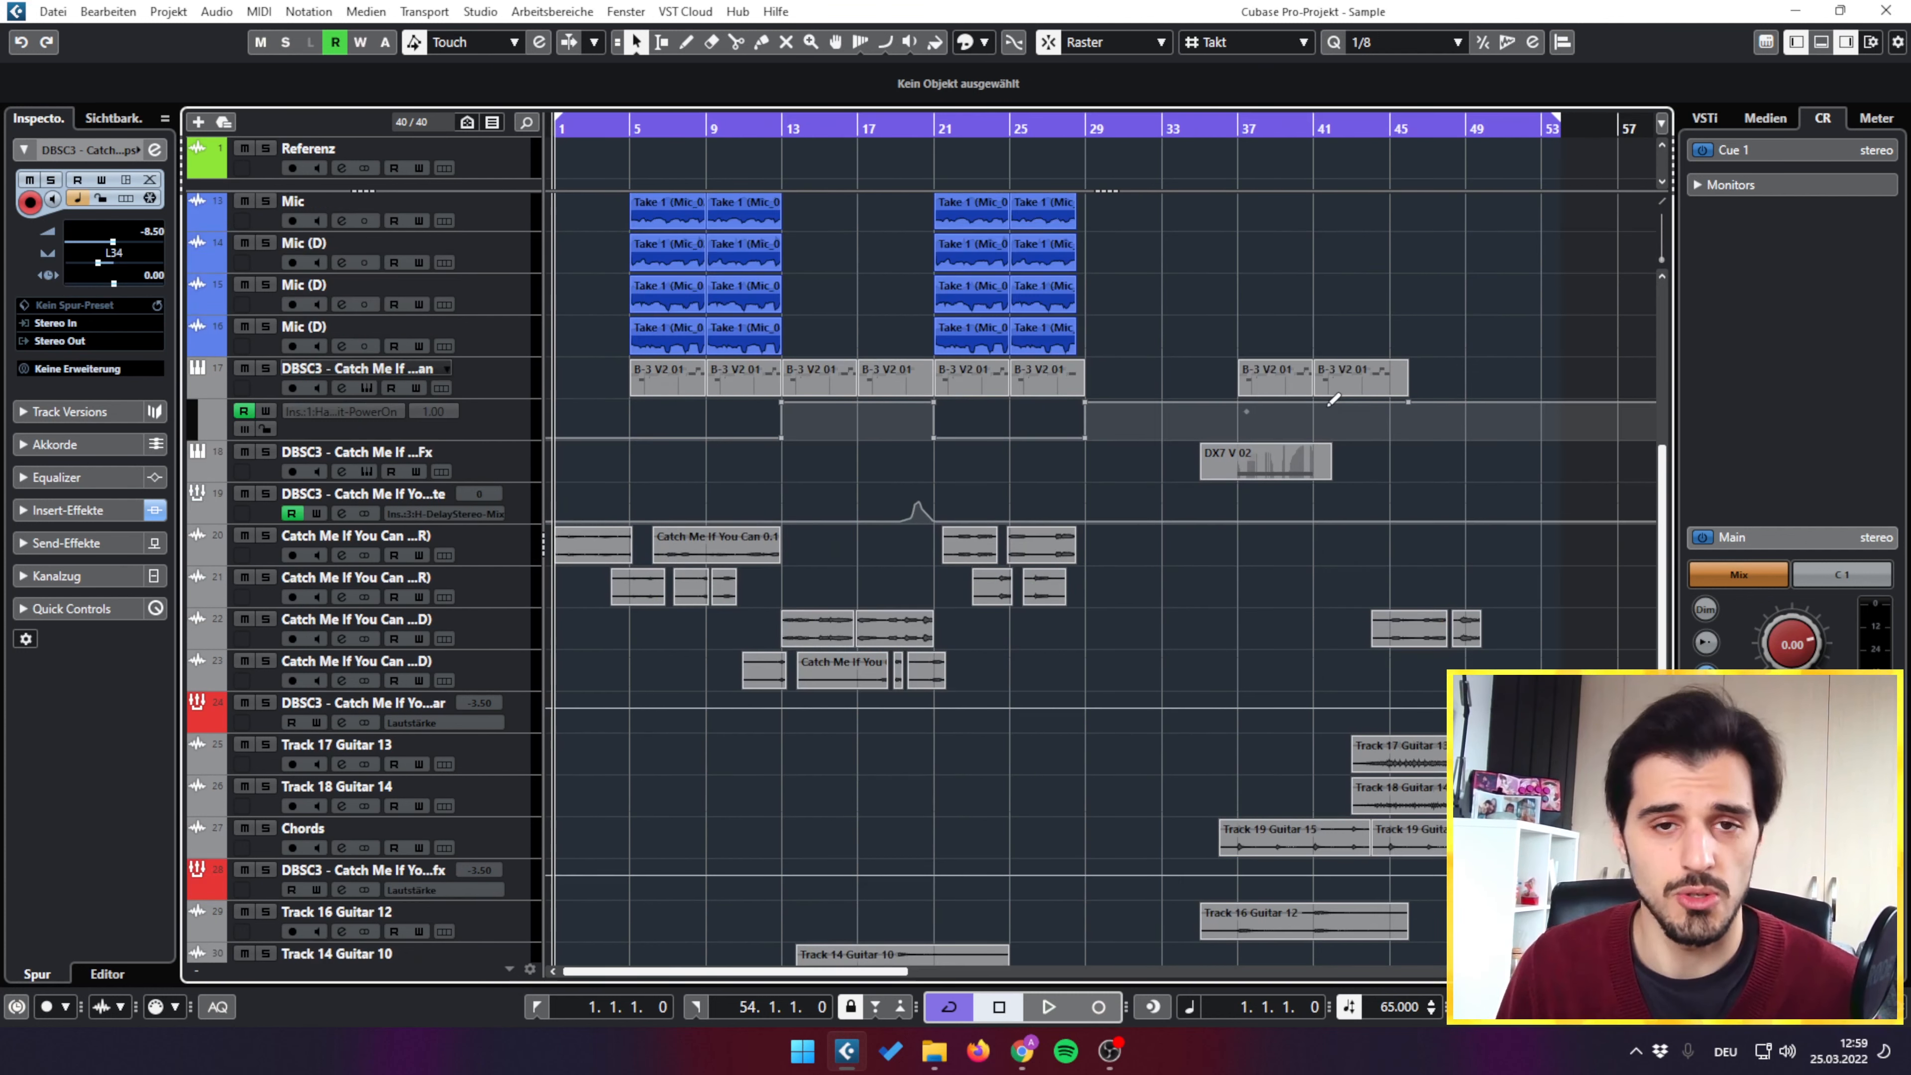
pyautogui.scroll(-6, 1242, 505)
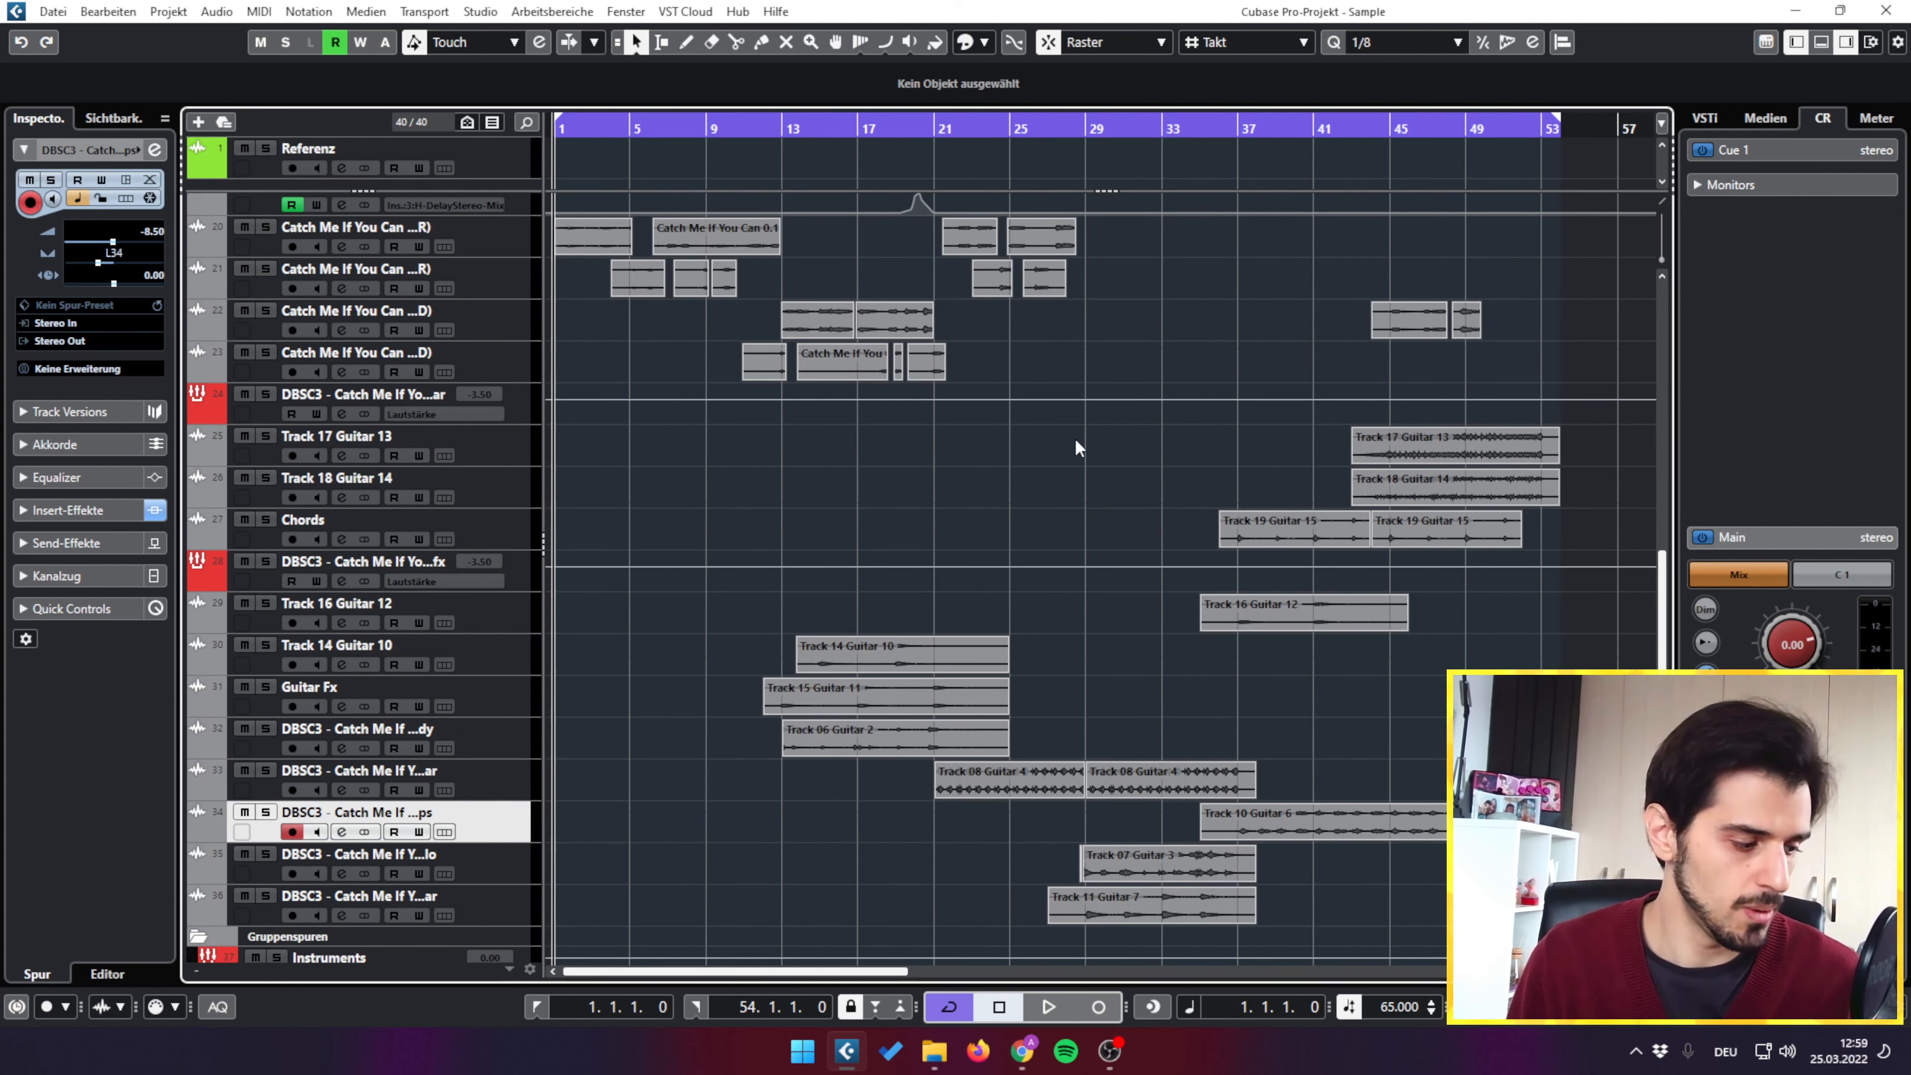